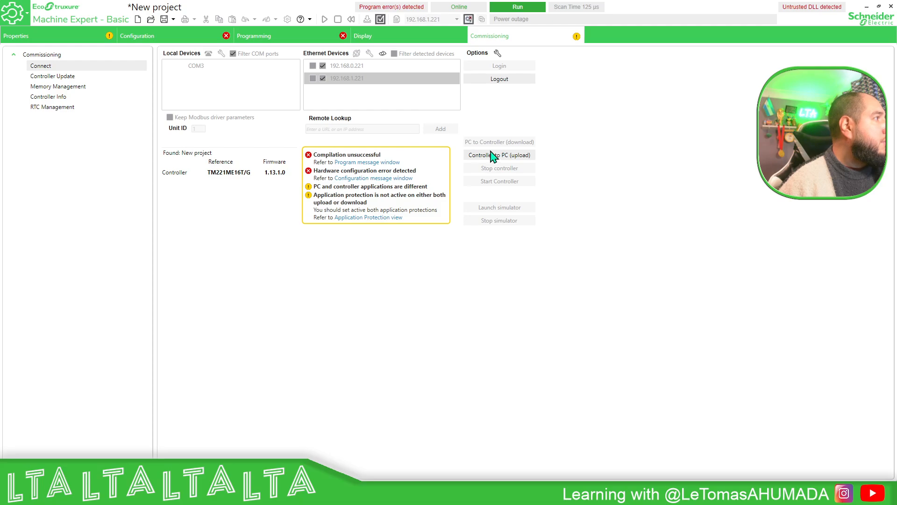
Upload the controller's application to the PC, accepting the loss of local changes, and log out of the controller
click(505, 158)
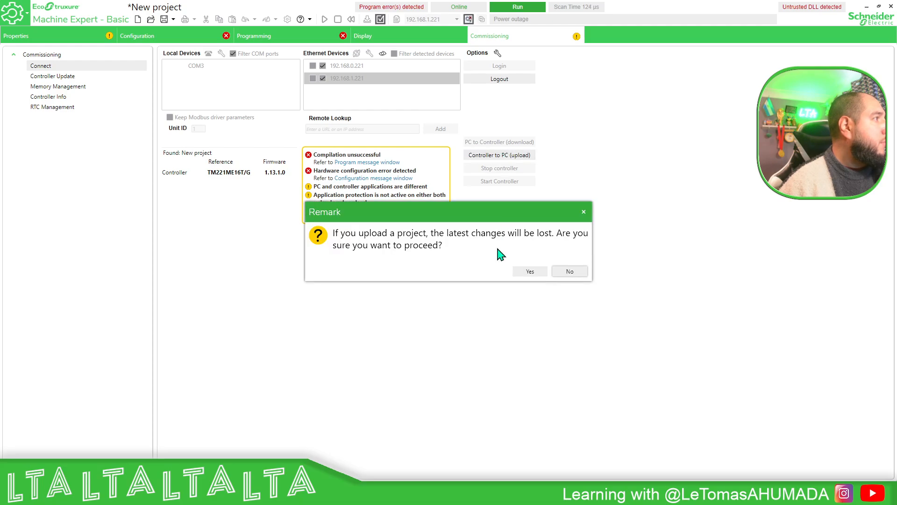
click(532, 271)
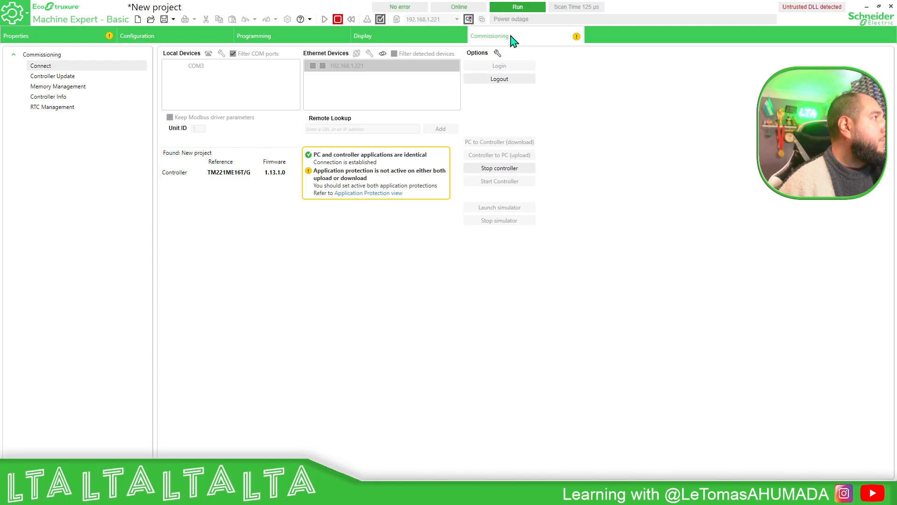
click(468, 19)
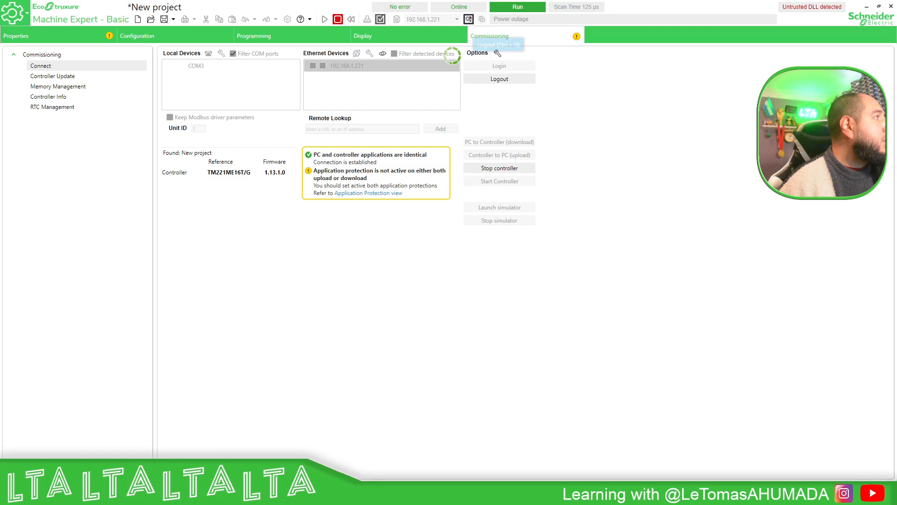
Set the ETH1 port's fixed IP address to 192.168.0.221 and its gateway to 192.168.0.1, and apply the changes
click(184, 36)
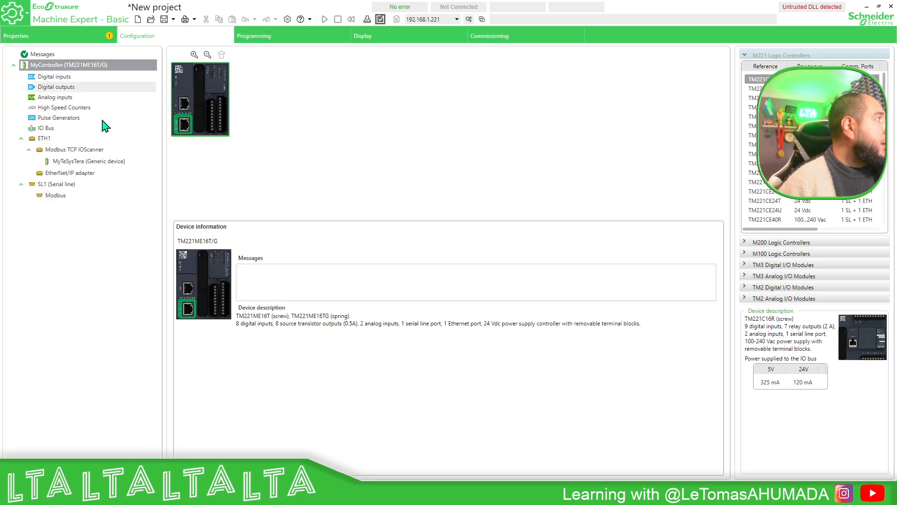
click(47, 139)
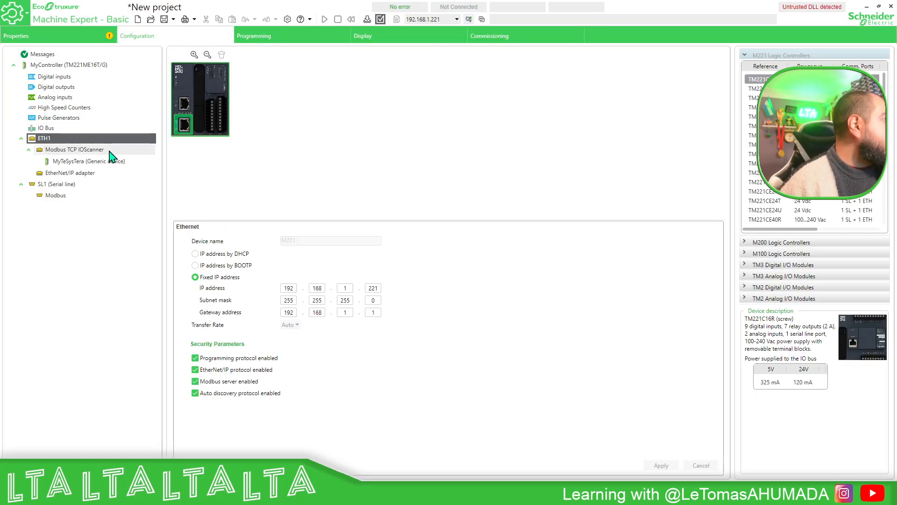
double_click(345, 289)
text(0)
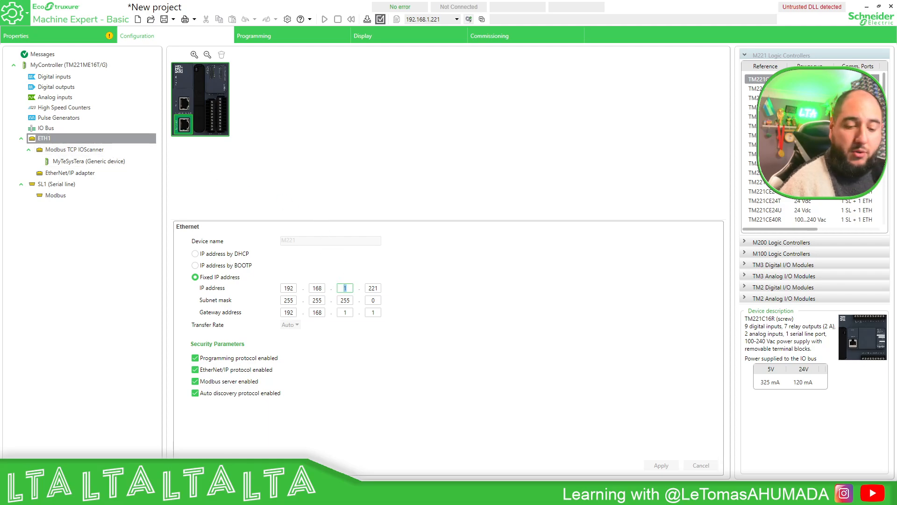
double_click(337, 313)
text(0)
click(660, 465)
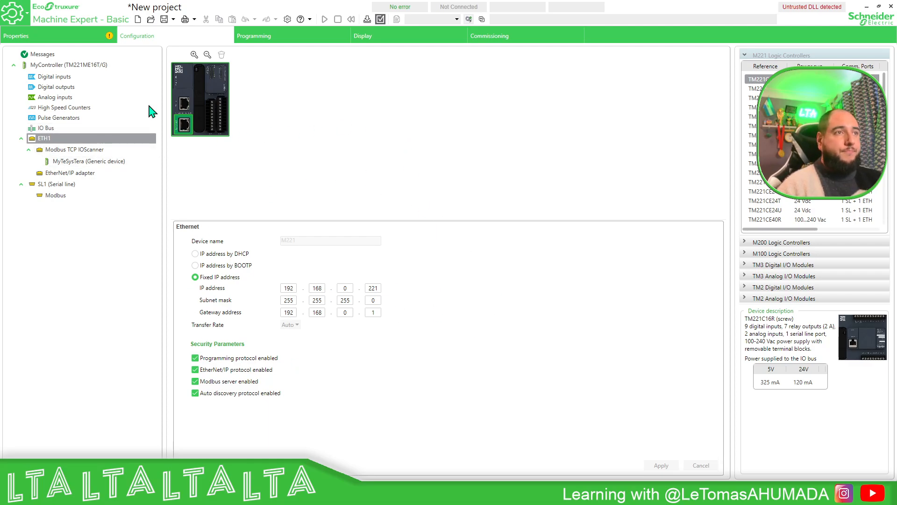
Remove the MyTeSysTera generic device from the Modbus TCP IOScanner's remote device table and apply the change
click(77, 150)
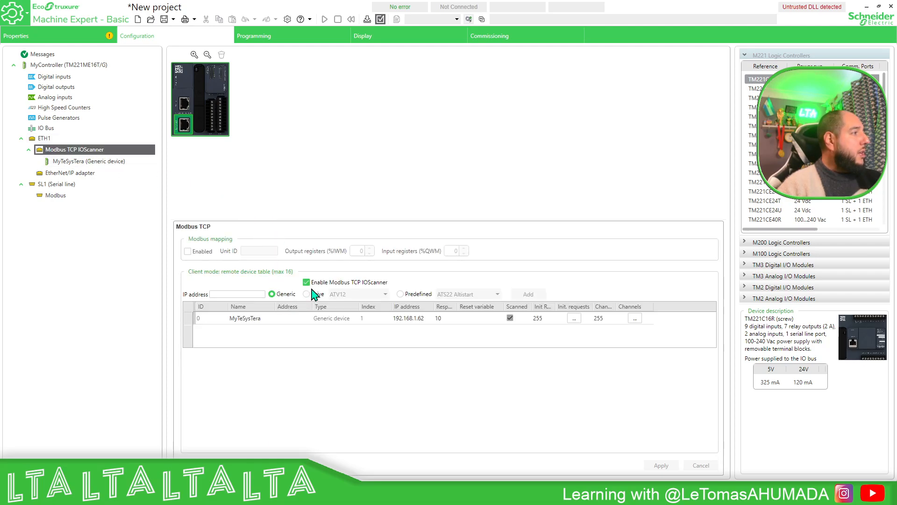
click(220, 320)
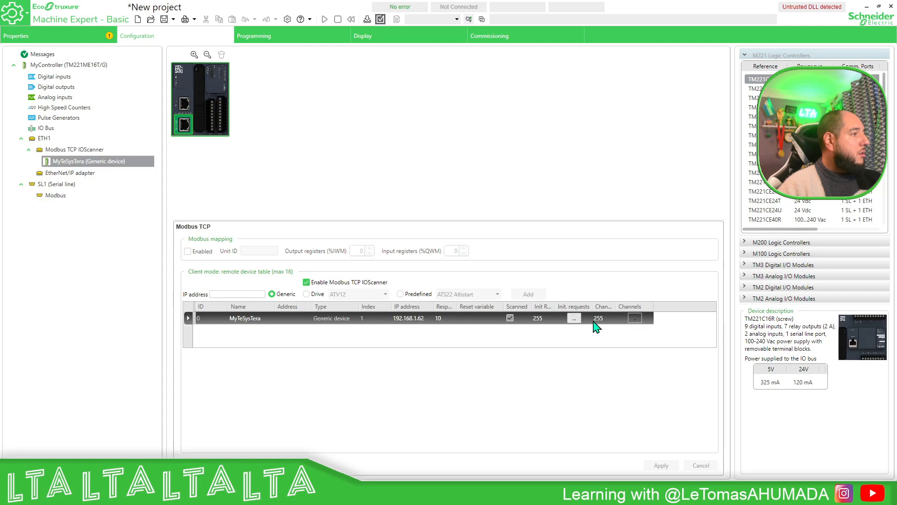
click(635, 318)
click(675, 136)
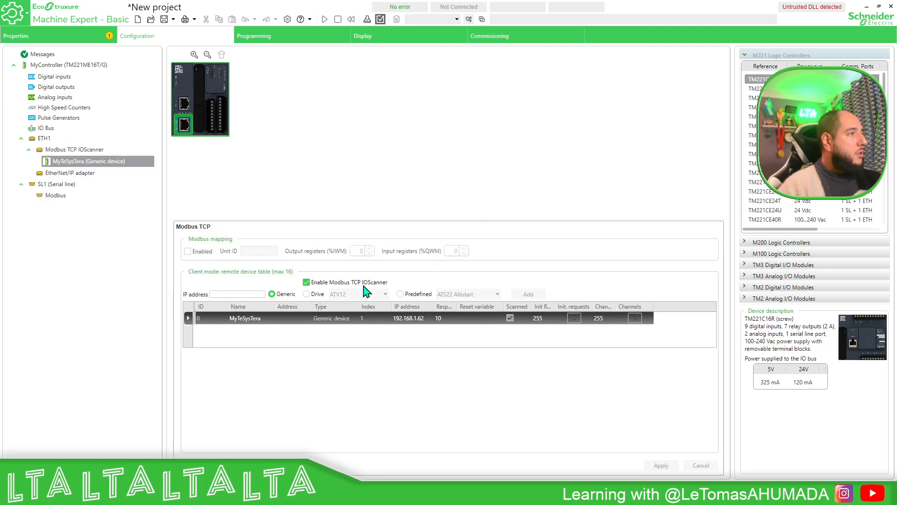
right_click(304, 323)
click(345, 357)
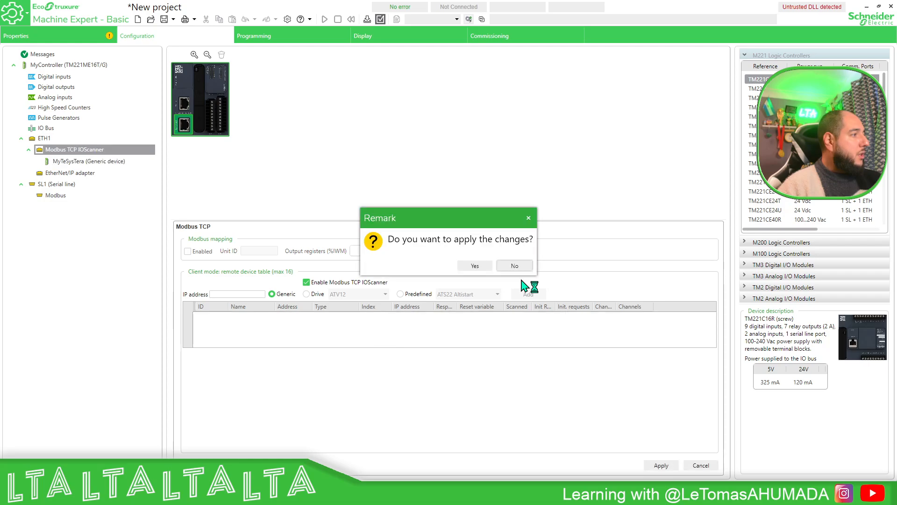
click(476, 266)
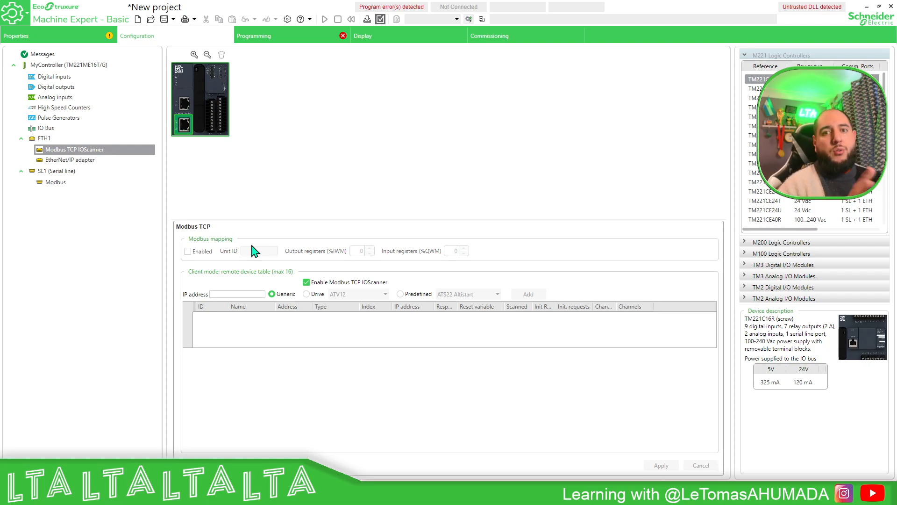
click(68, 140)
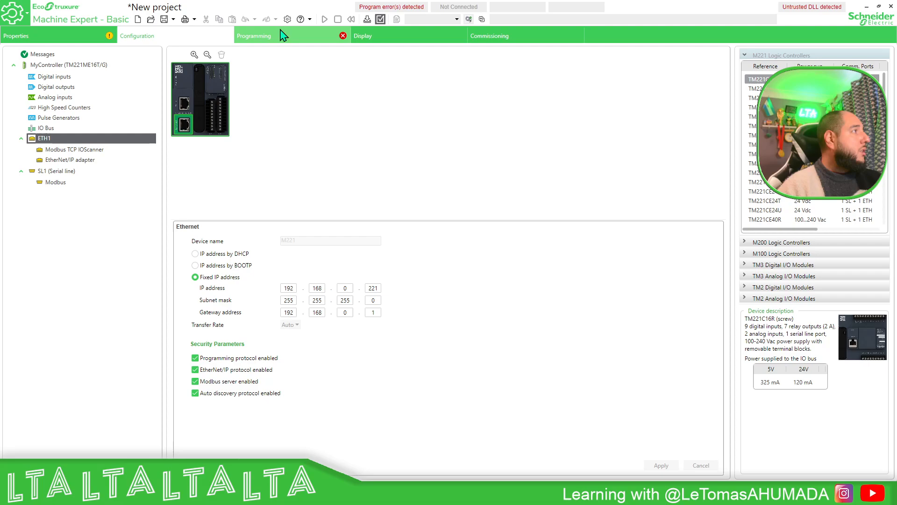
Delete the SR_TeSysTera POU from the Master Task
click(343, 34)
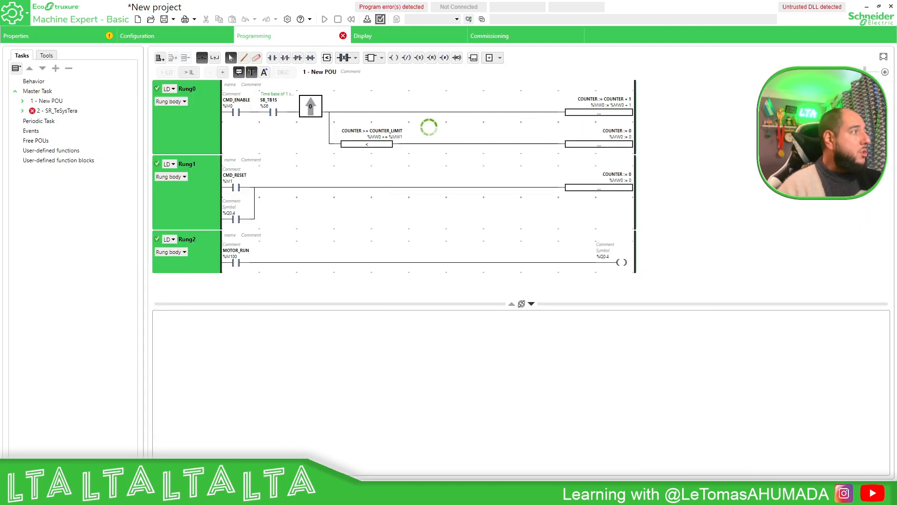
click(52, 110)
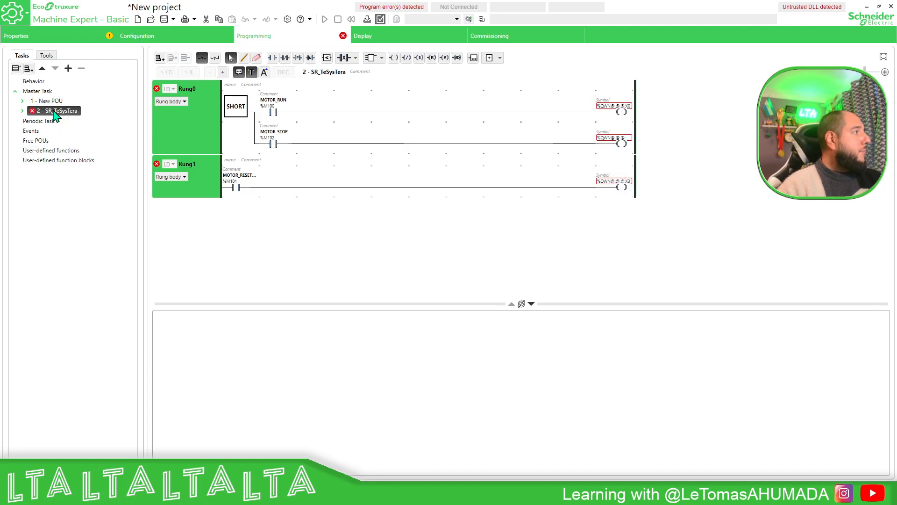
right_click(54, 111)
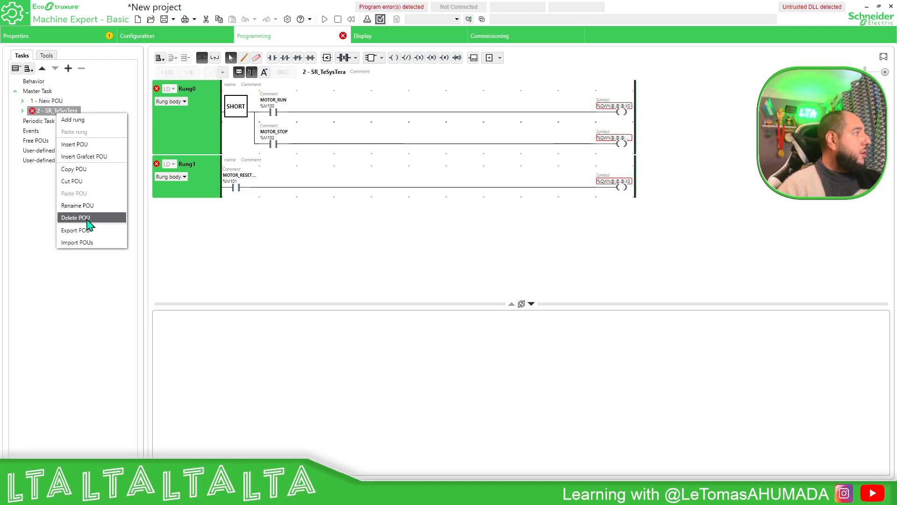
click(87, 219)
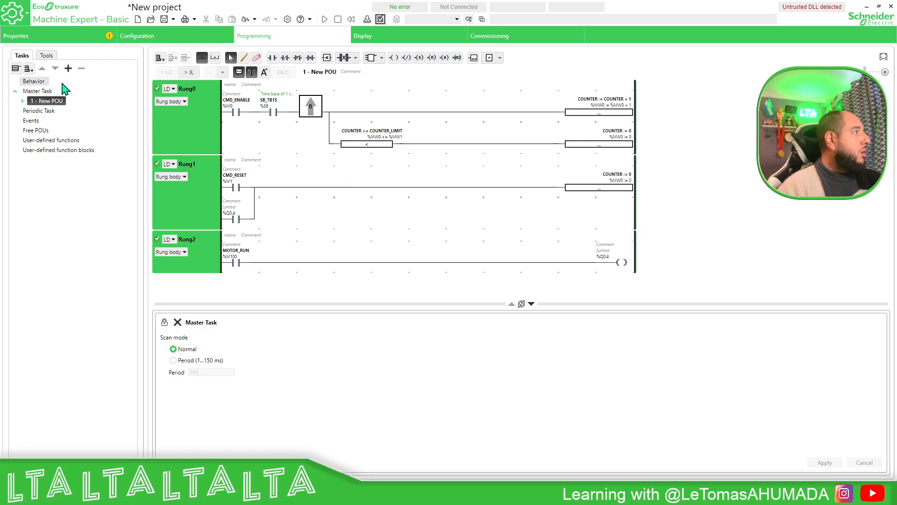
Add a new POU to the Master Task and rename it SR_Database
right_click(47, 92)
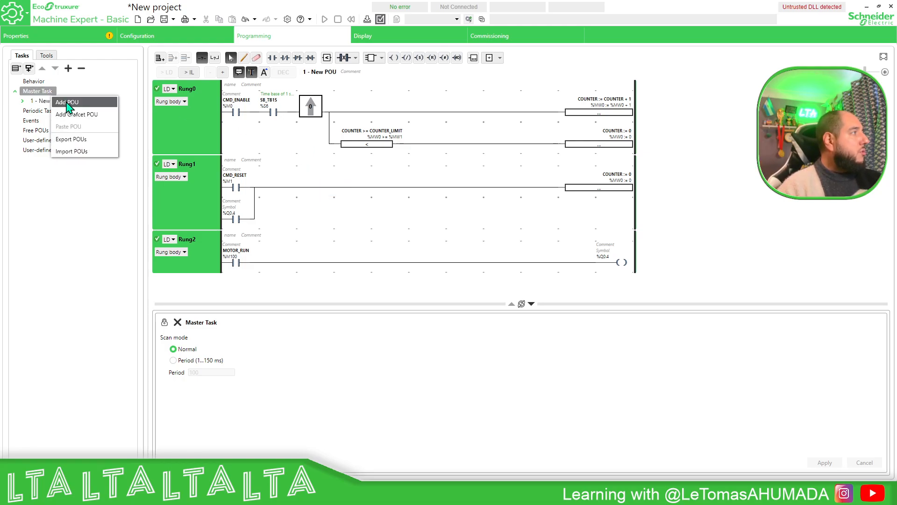
click(66, 101)
right_click(54, 112)
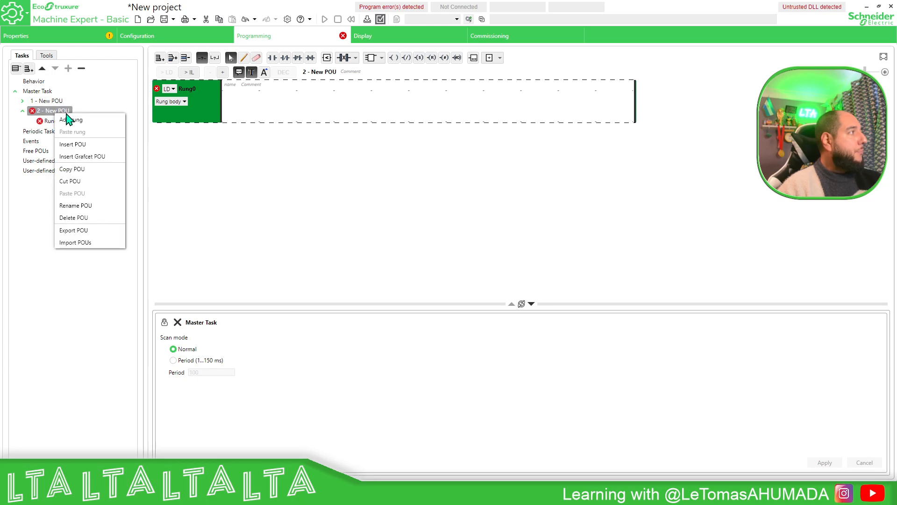
click(89, 206)
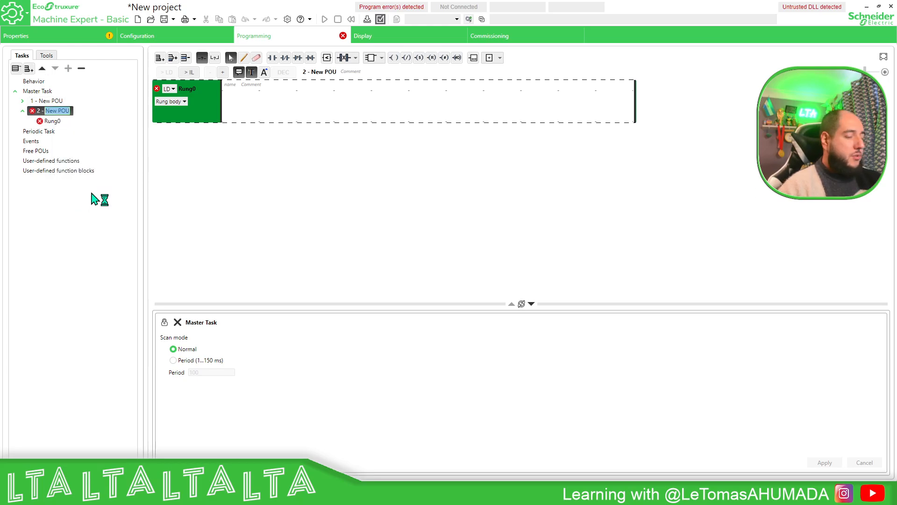
text(SR_D)
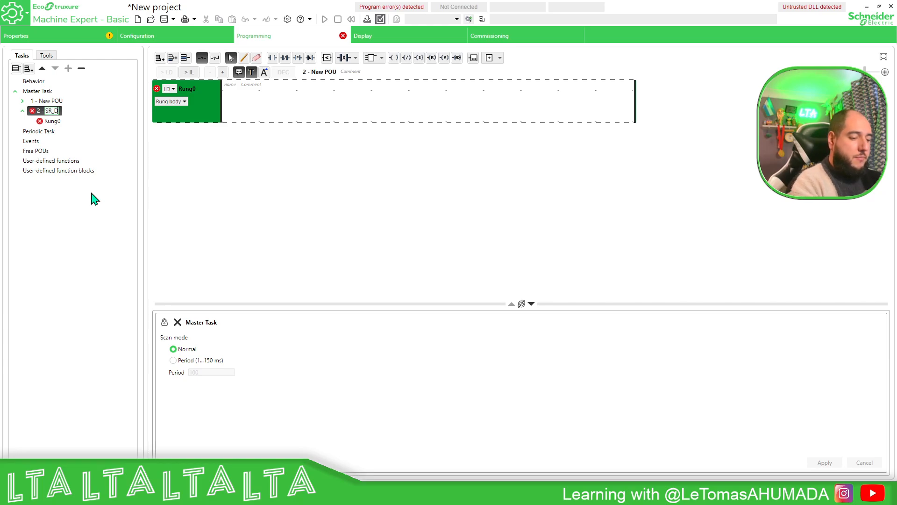
text(atabase)
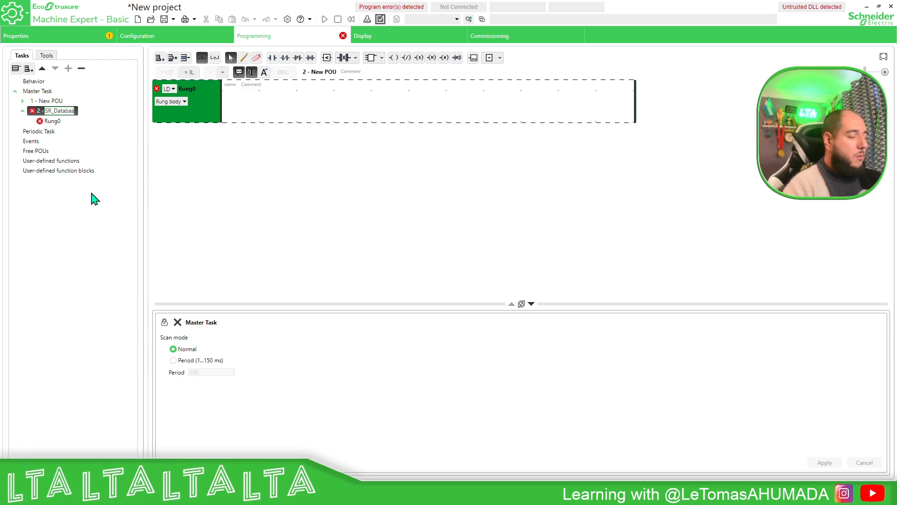
key(Return)
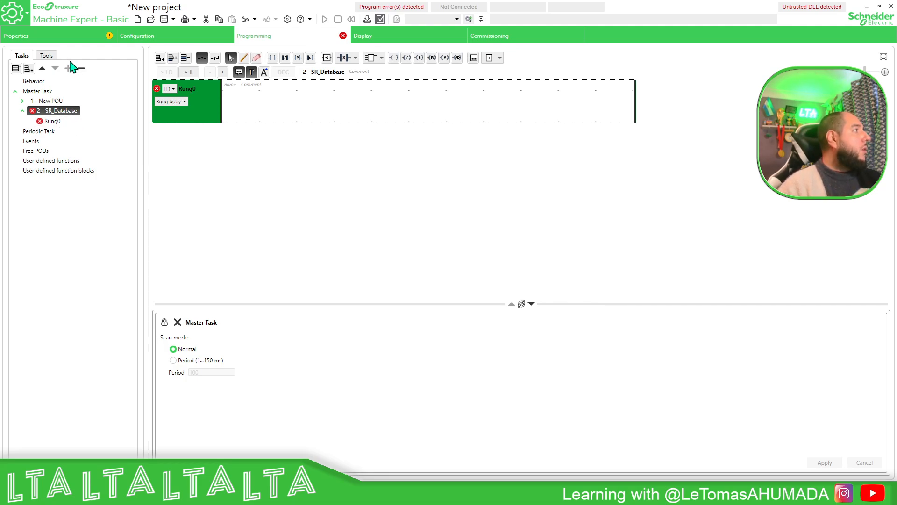
Open the memory word properties and give %MW100 the symbol DATA_RD_01
click(47, 56)
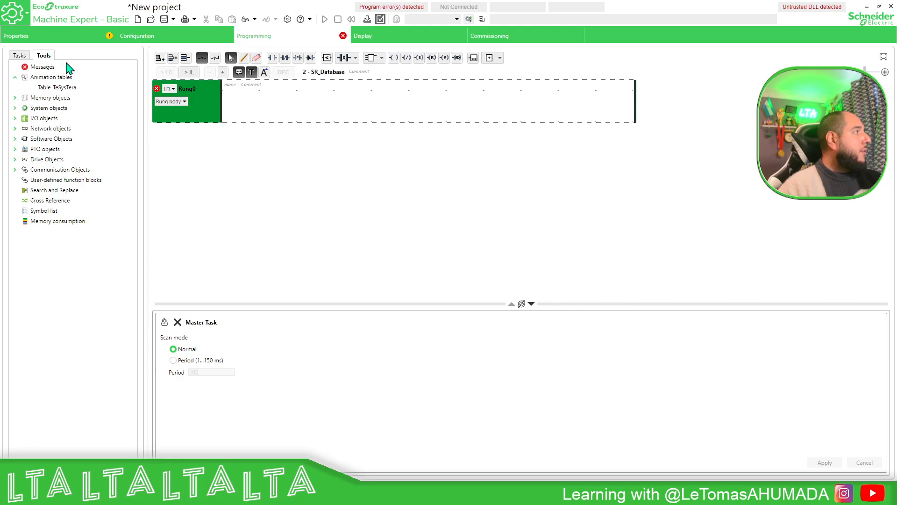
click(15, 98)
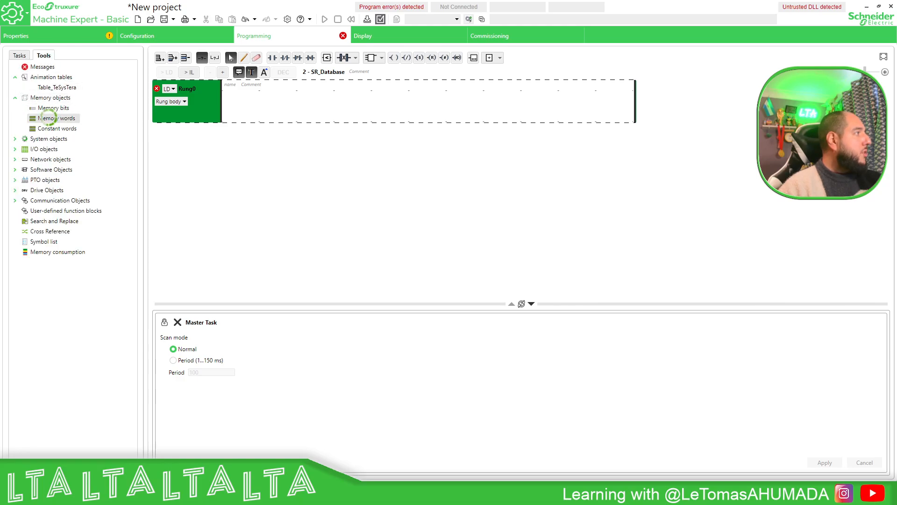
click(56, 118)
drag(348, 303, 351, 234)
scroll(313, 363, down, 13)
scroll(295, 377, down, 20)
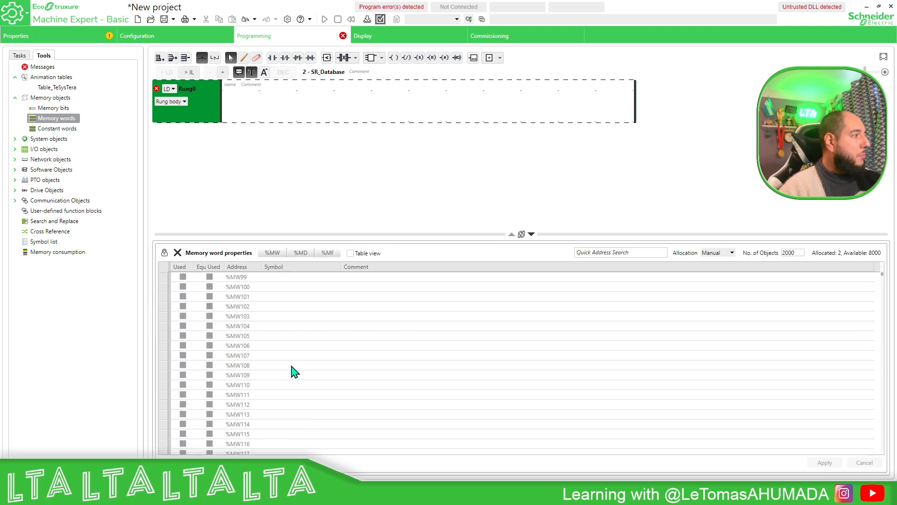
double_click(276, 287)
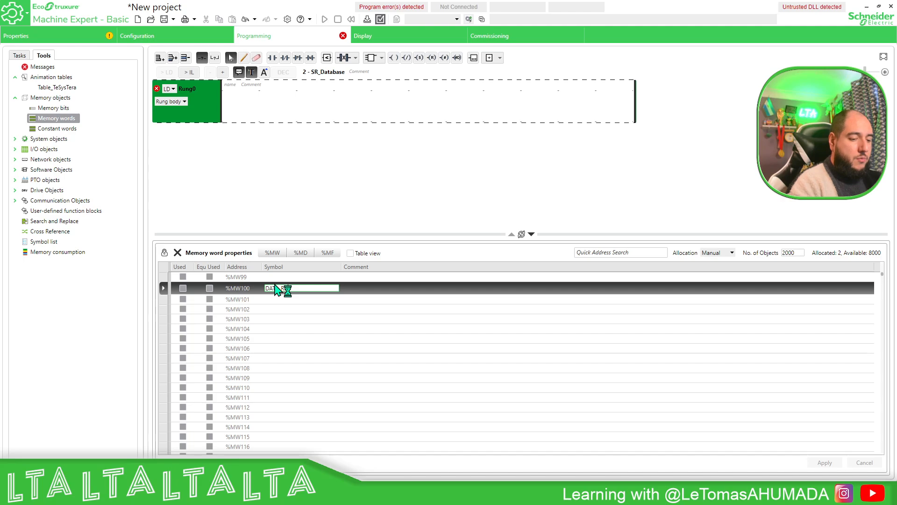
double_click(276, 289)
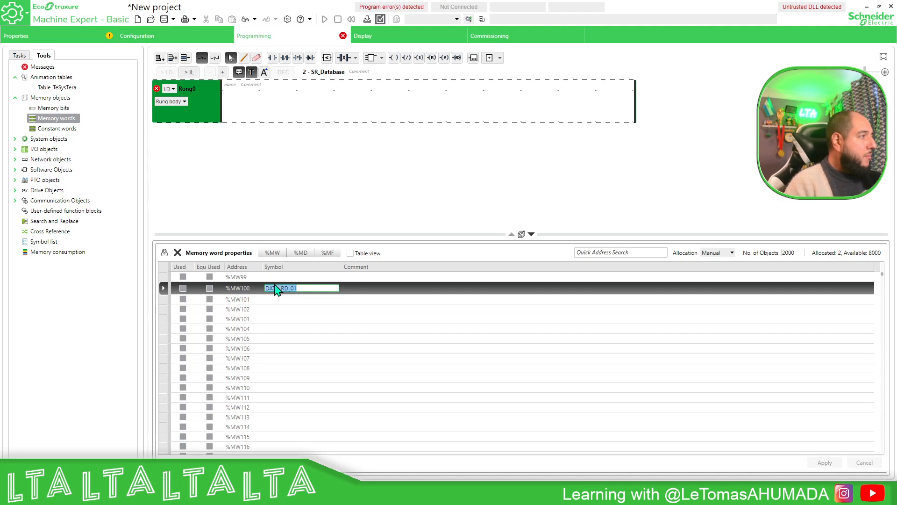
Assign the symbols DATA_RD_02, DATA_RD_03 and DATA_RD_04 to memory words %MW101, %MW102 and %MW103
double_click(283, 300)
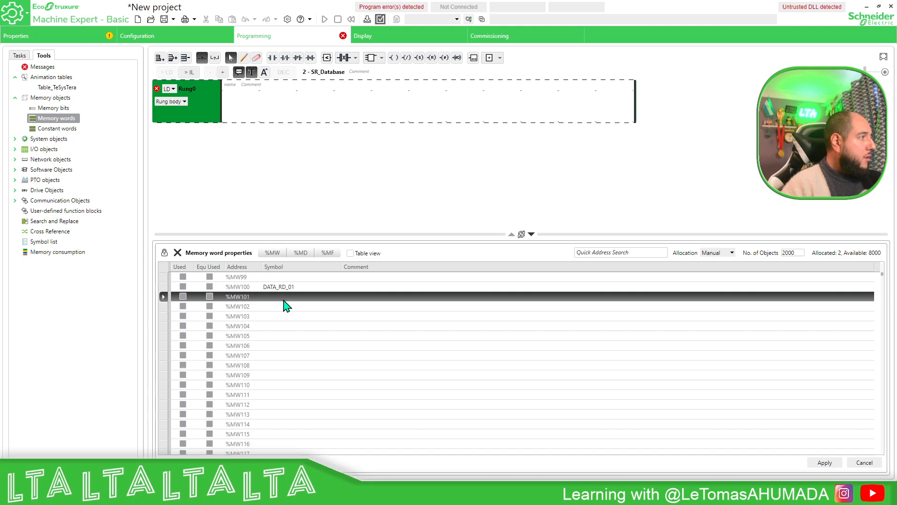
text(DATA_RD_01)
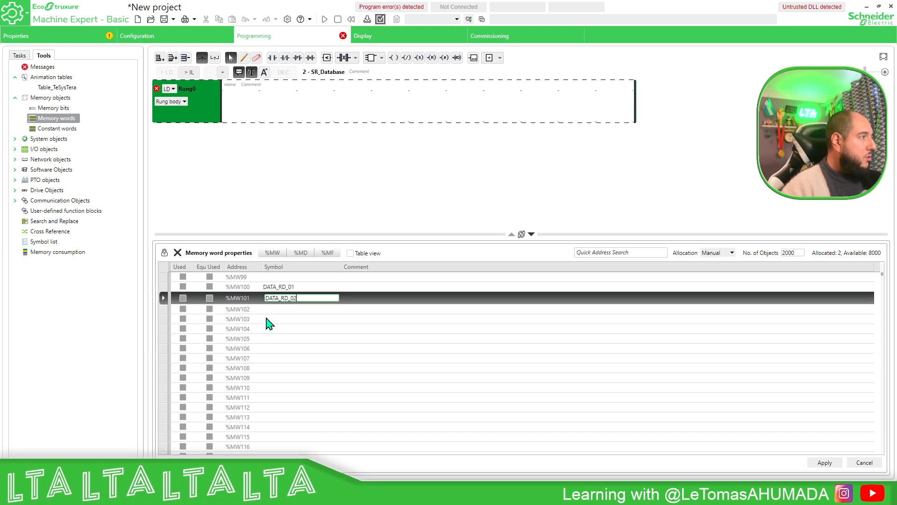
click(285, 310)
click(296, 308)
text(DATA_RD_01)
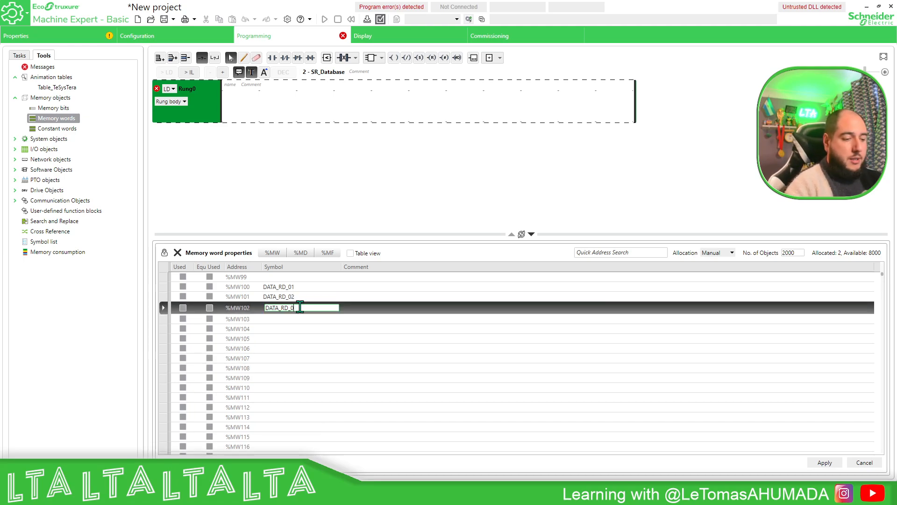
text(3)
click(290, 323)
click(286, 320)
text(DATA_RD_01)
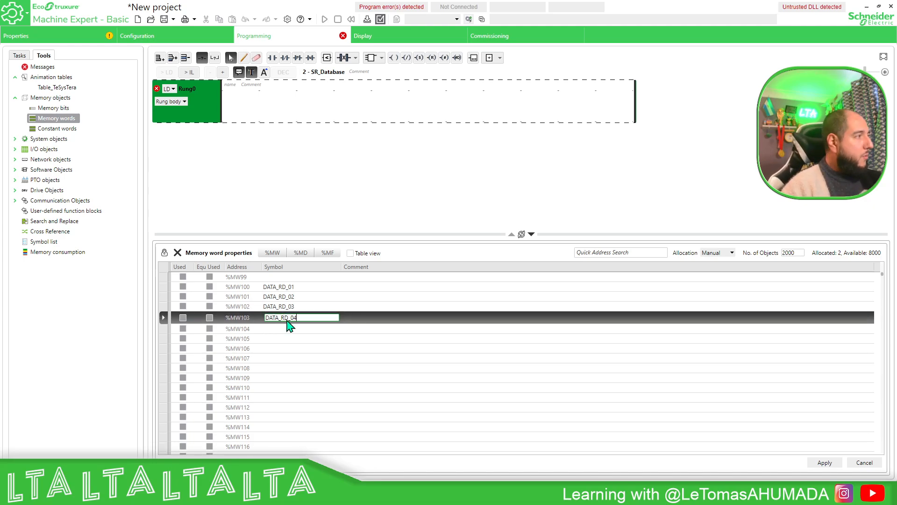
key(Return)
Give memory word %MW120 the symbol DATA_WR_01 and copy that symbol
scroll(284, 391, down, 1)
scroll(285, 411, down, 2)
double_click(272, 396)
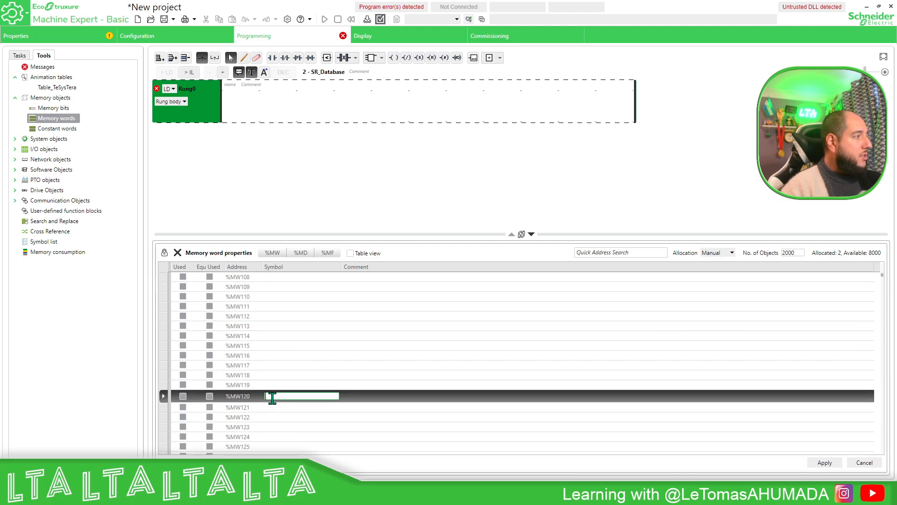
text(DATA_RD_01)
drag(289, 396, 281, 397)
text(WR)
double_click(321, 399)
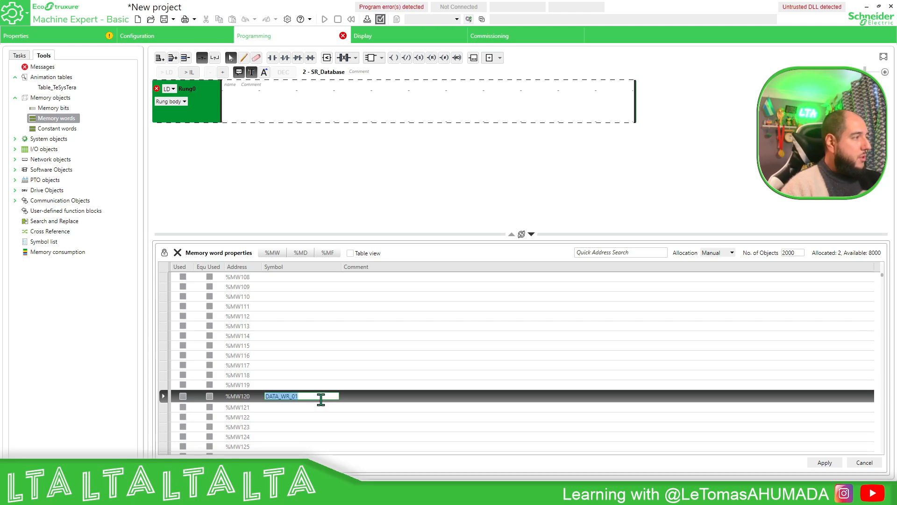
text(DATA_RD_01)
key(ctrl+z)
key(ctrl+c)
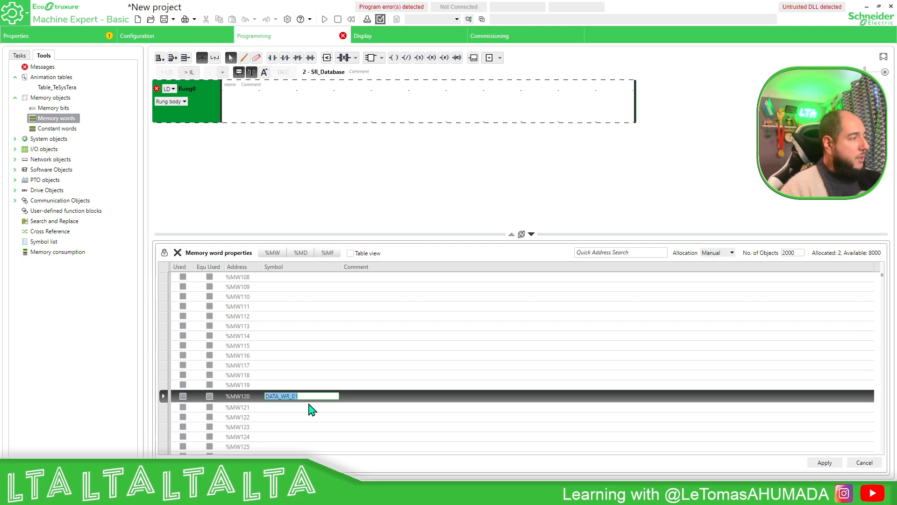
Assign the symbols DATA_WR_02 and DATA_WR_03 to memory words %MW121 and %MW122, and apply the symbol changes
click(307, 407)
click(306, 407)
key(ctrl+v)
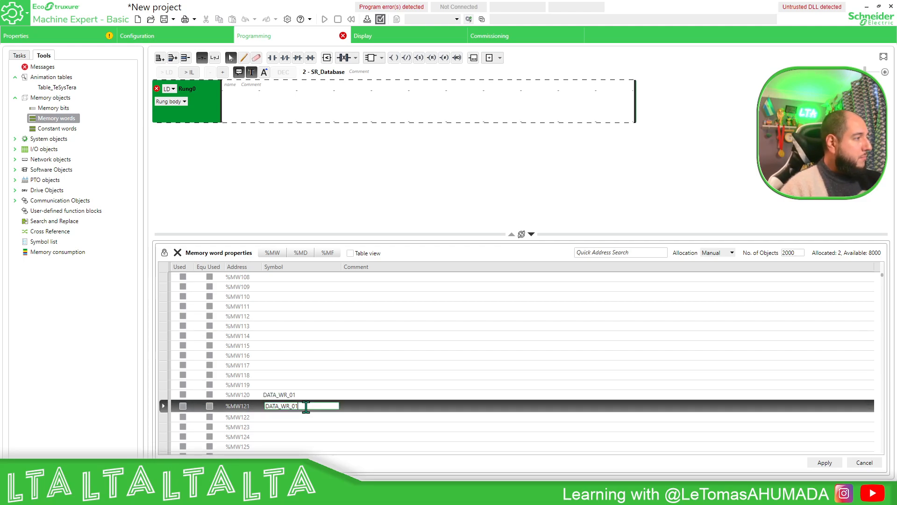
key(BackSpace)
text(2)
click(287, 416)
key(ctrl+v)
text(3)
click(421, 409)
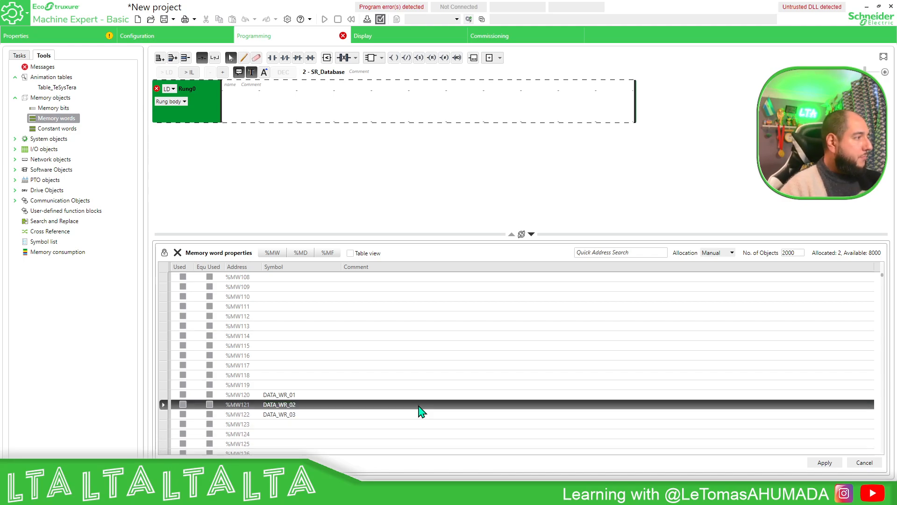
click(824, 463)
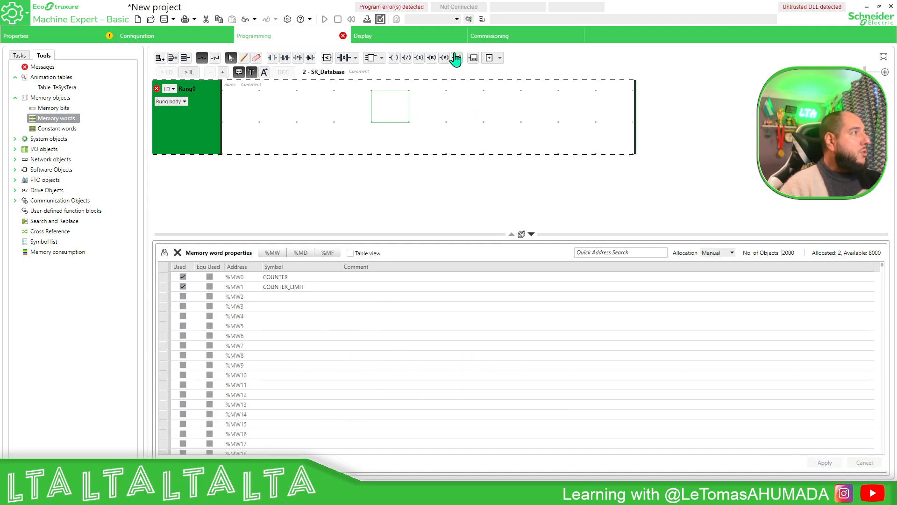
Place an operation block at the end of Rung0 with the expression %MW100 := %MW0
click(474, 57)
click(596, 107)
double_click(620, 100)
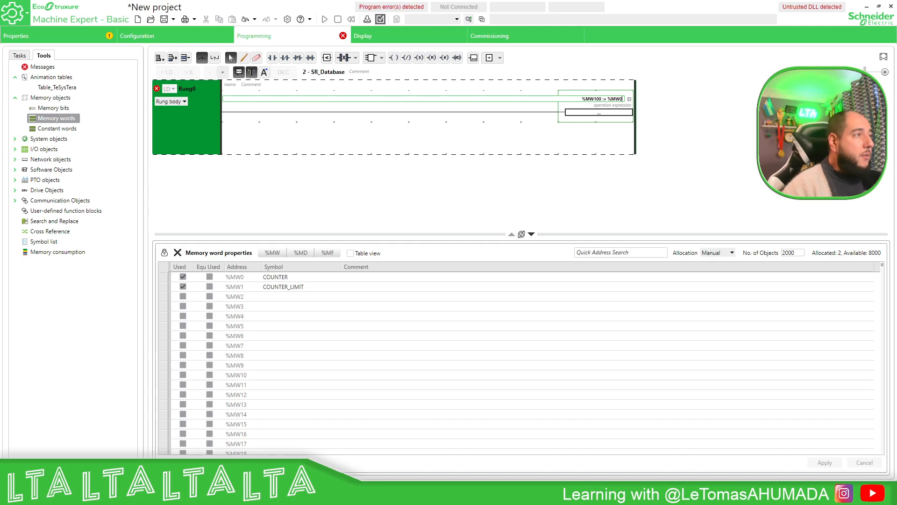
key(Return)
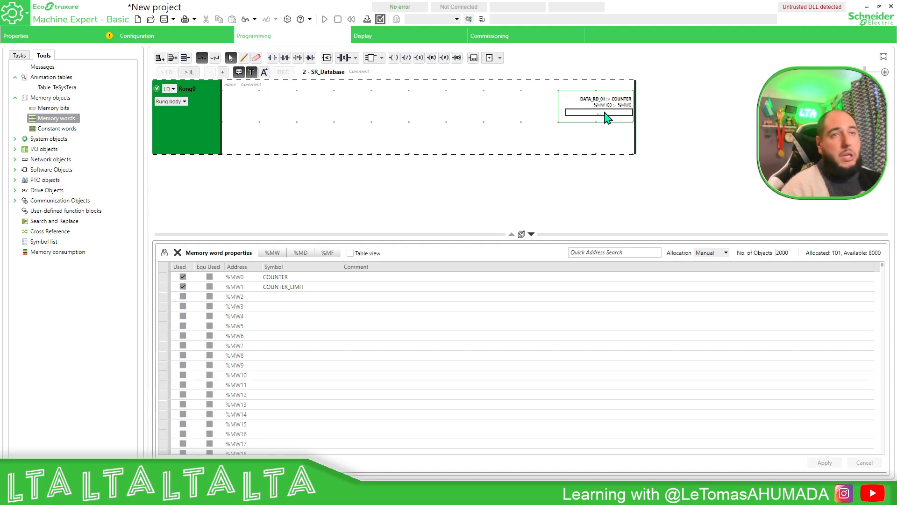
Add a new rung below Rung0 and place two normally open contacts one above the other, addressed %M10 and %M12
click(159, 58)
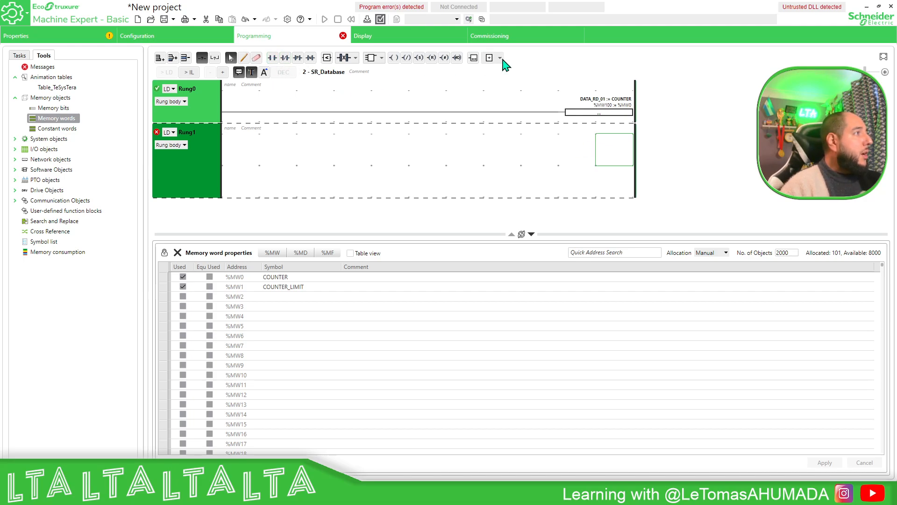
click(273, 61)
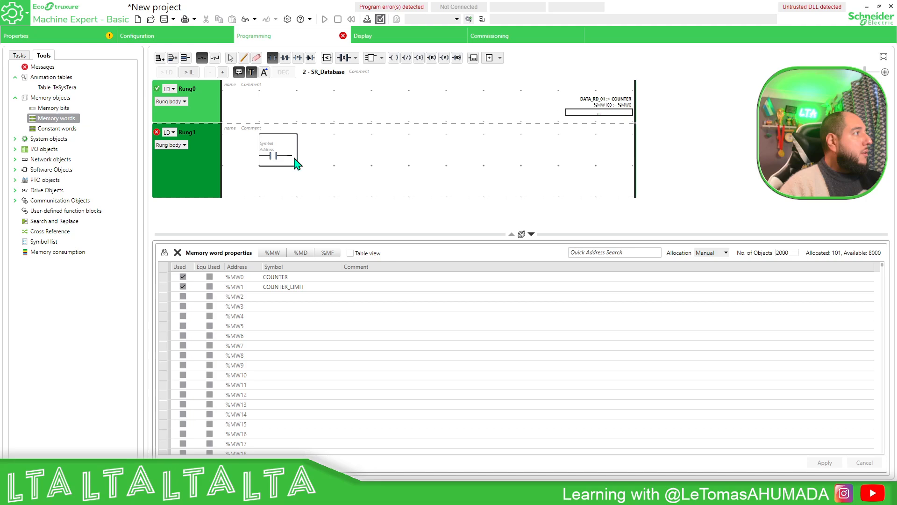
click(276, 151)
text(%M10)
key(Return)
click(272, 57)
click(271, 181)
text(%)
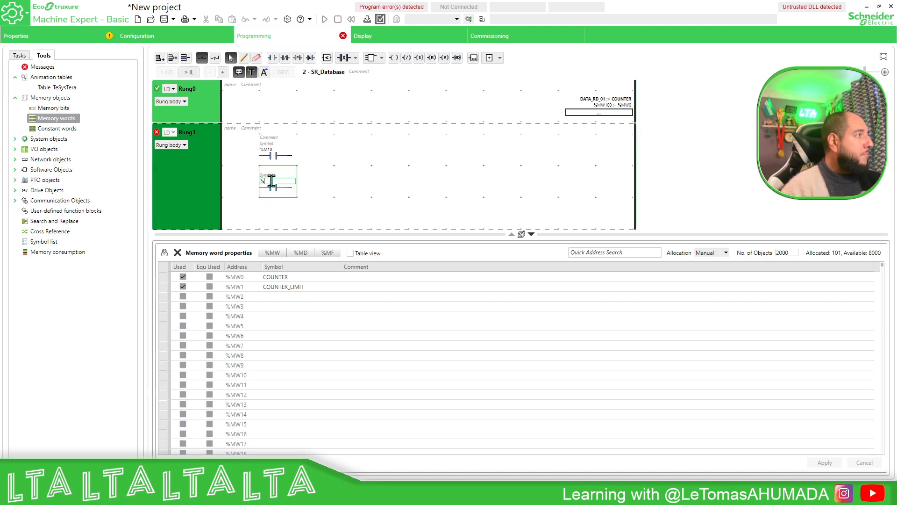
text(M11)
key(Return)
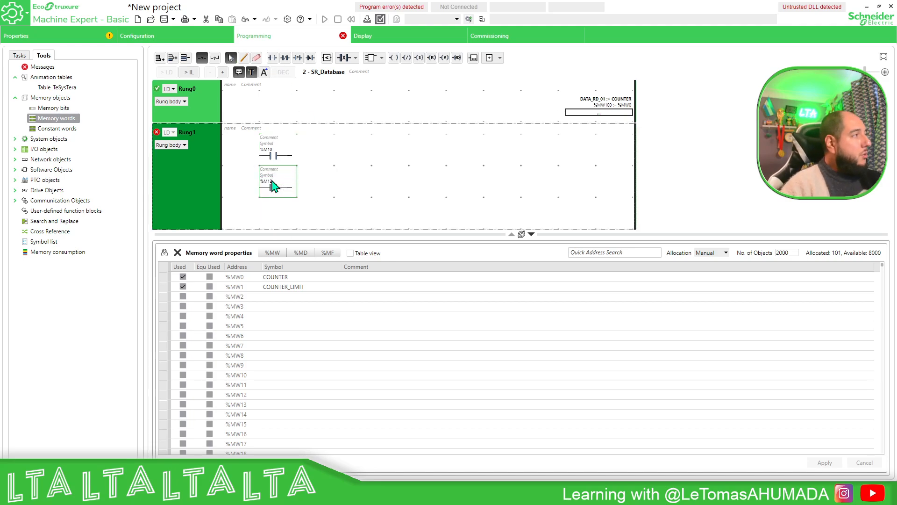
Shift both contacts in Rung1 one column to the right and draw the branch line joining them to the power rail
drag(274, 158, 305, 157)
drag(272, 186, 306, 186)
click(340, 149)
click(243, 57)
mouse_move(229, 155)
mouse_down()
mouse_move(297, 155)
mouse_move(292, 187)
mouse_up()
Place an output coil at the end of each Rung1 branch and give the upper coil the address %MW100:X0
click(394, 58)
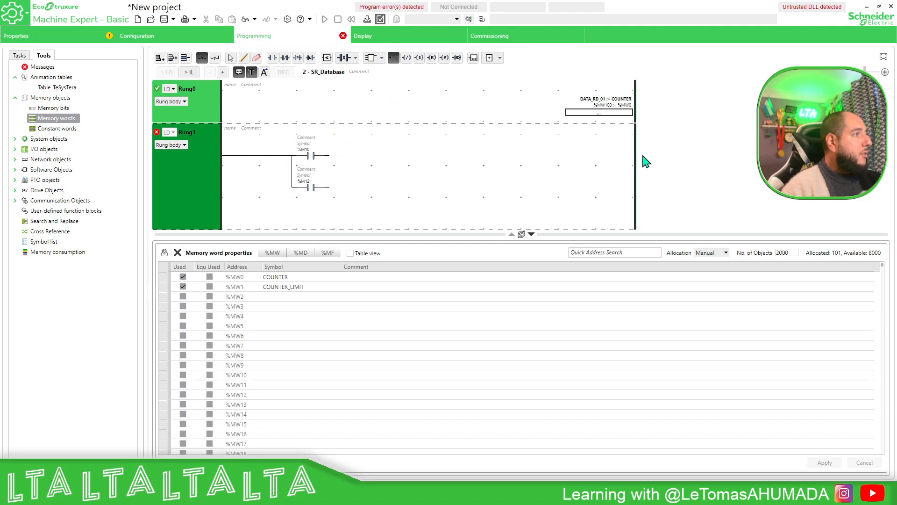
click(614, 155)
click(614, 181)
double_click(605, 149)
text(%)
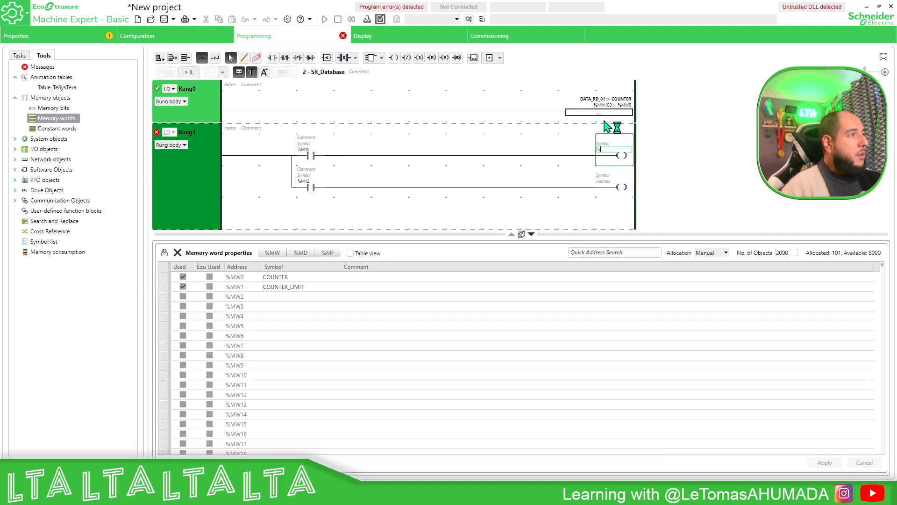
text(MW100)
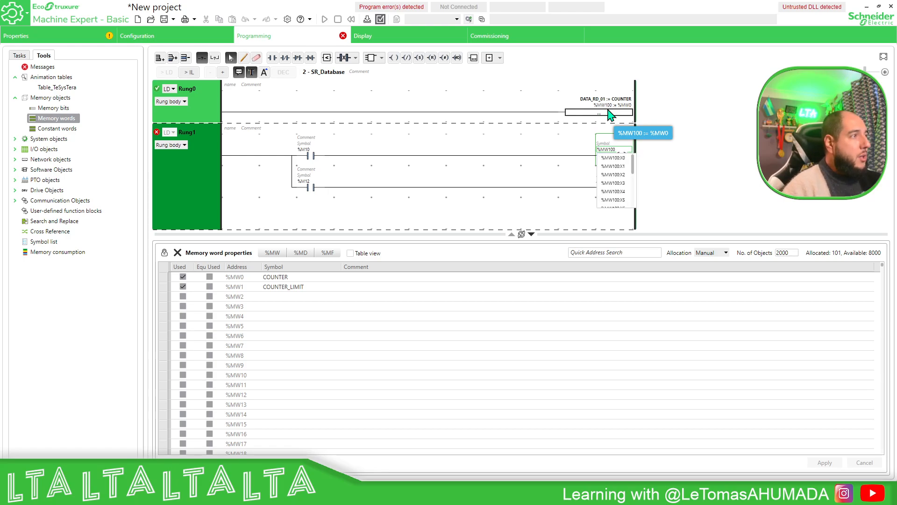
text(:X0)
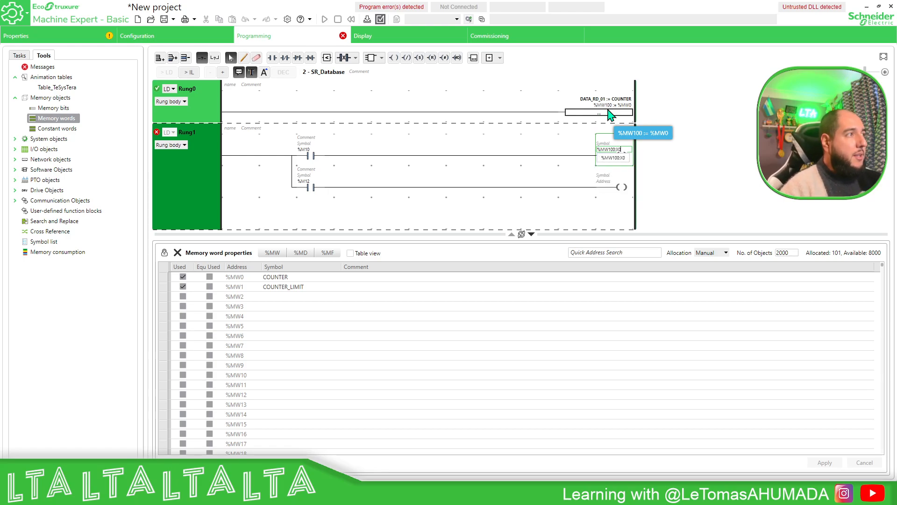
key(Return)
Give the lower coil of Rung1 the address %MW101:X2
double_click(608, 182)
text(%)
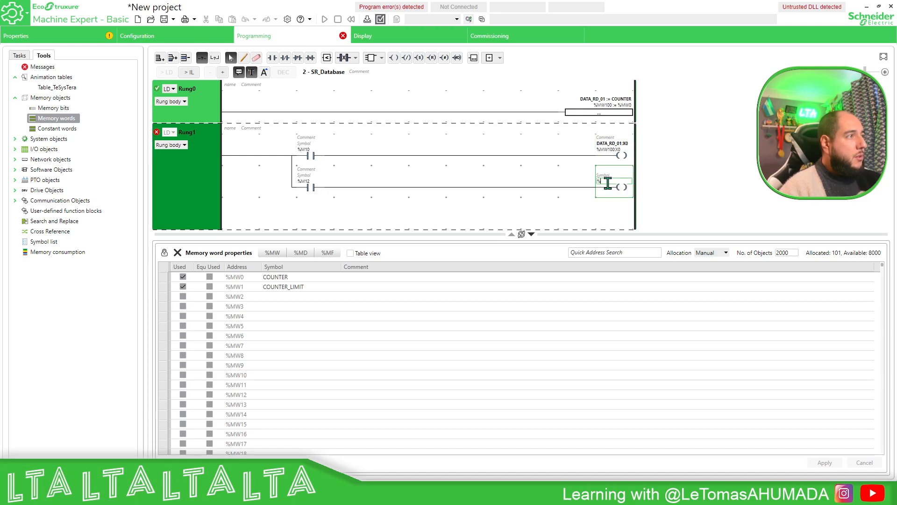
text(MW1)
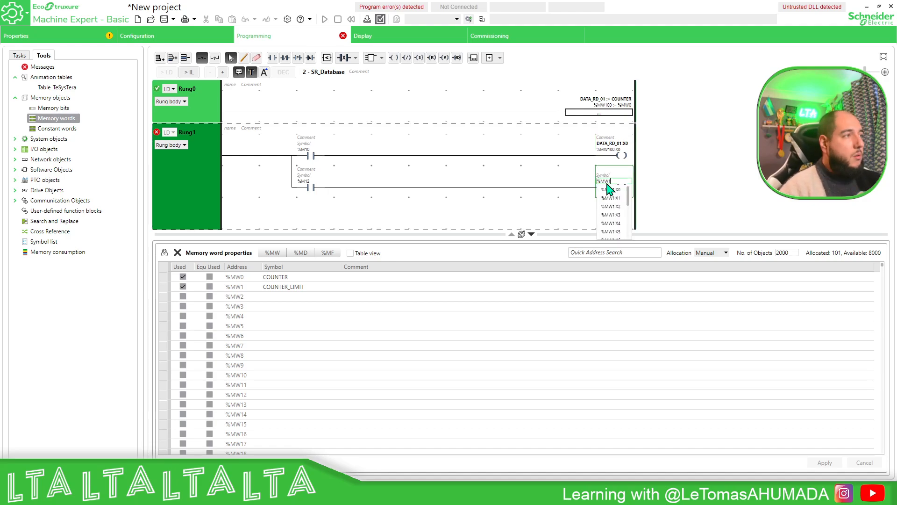
text(01)
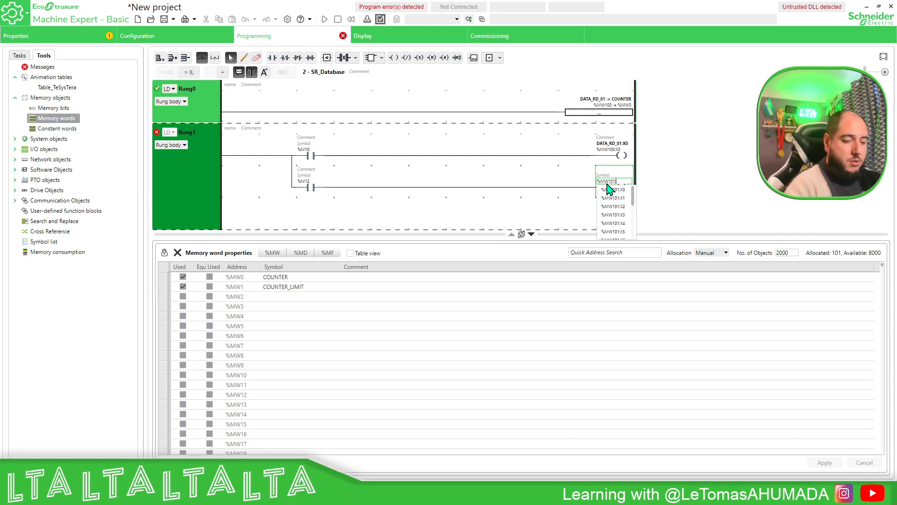
text(:X2)
key(Return)
Change the address of the upper coil in Rung1 to %MW101:X0
click(622, 159)
click(614, 150)
key(BackSpace)
text(1)
key(Return)
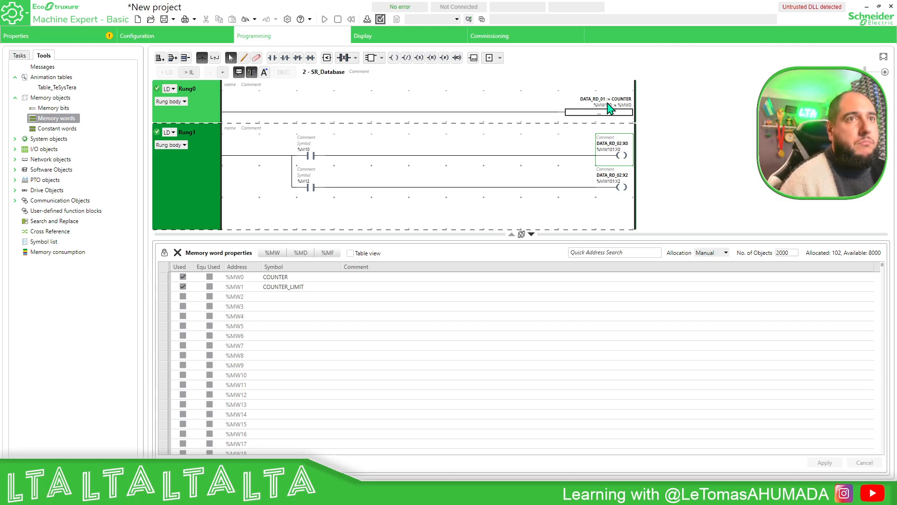
Add an empty rung below Rung1
click(199, 182)
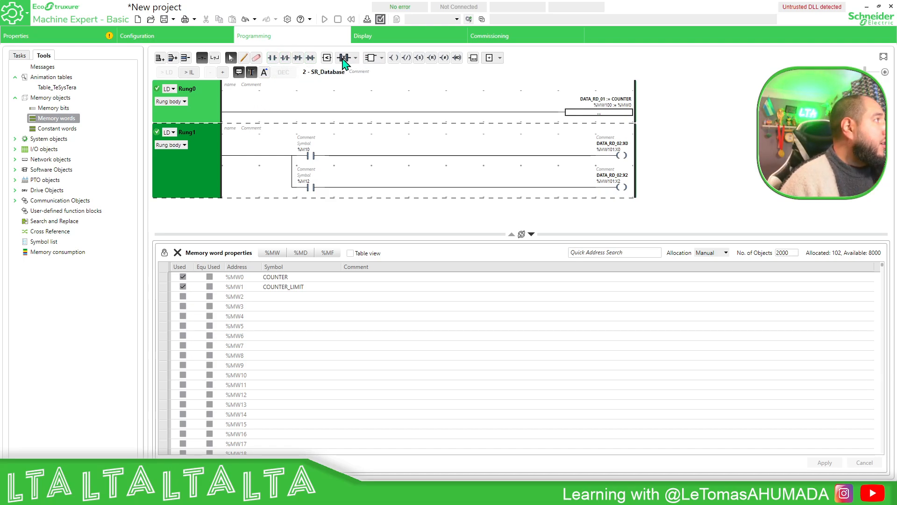
click(474, 58)
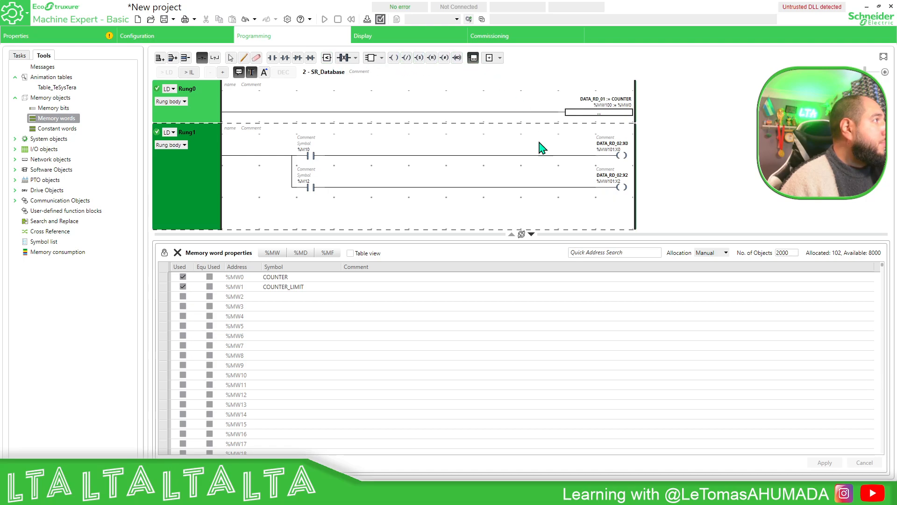
key(Escape)
click(171, 57)
scroll(612, 211, down, 2)
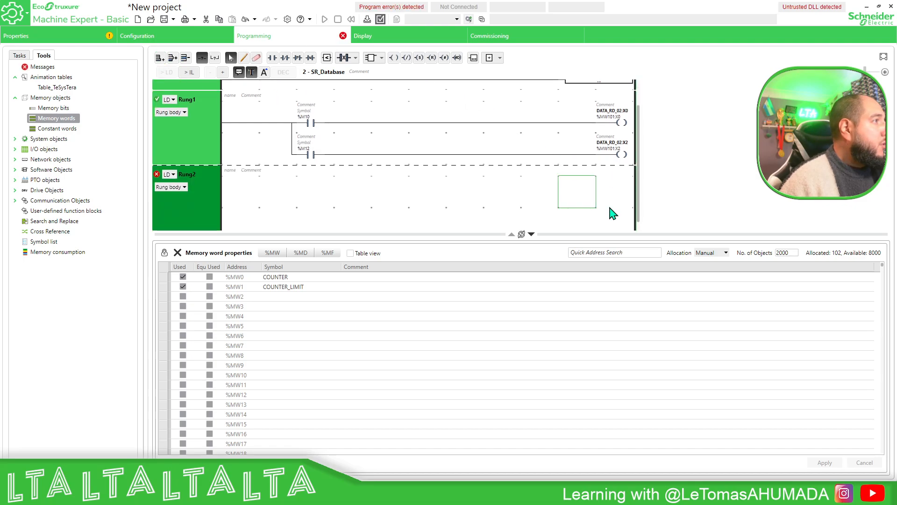
scroll(615, 185, up, 1)
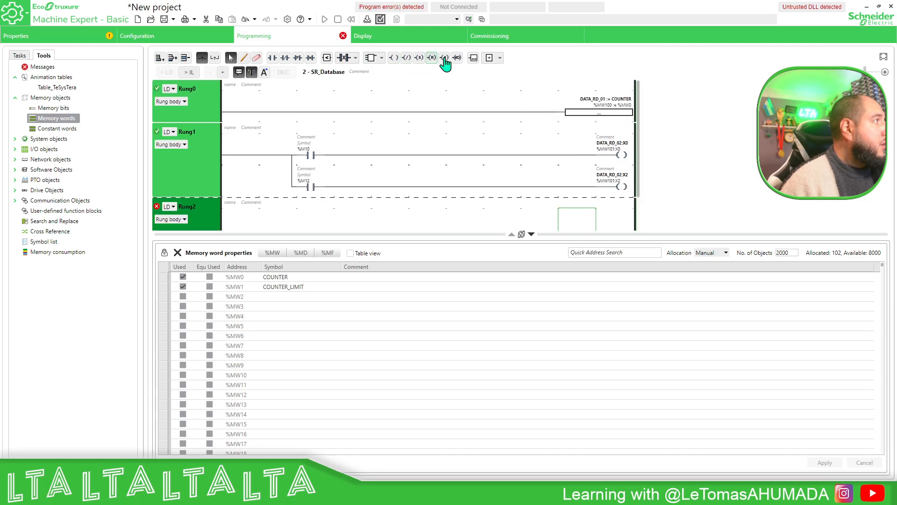
Place a comparison block in Rung2 with the expression %MW121 >= 25
click(327, 58)
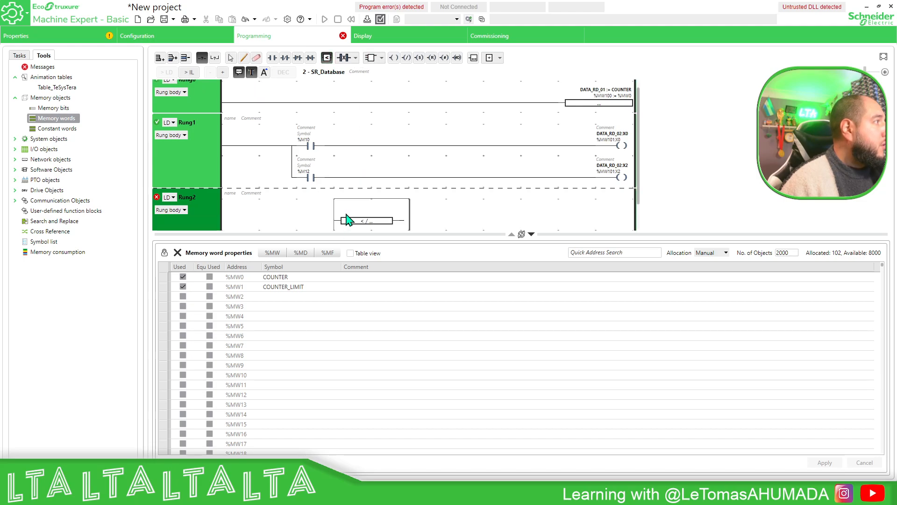
click(348, 221)
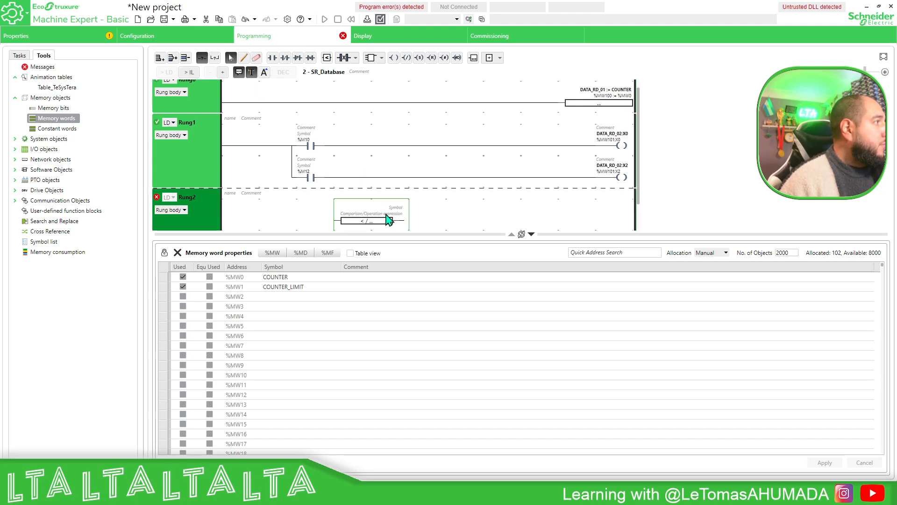
double_click(386, 213)
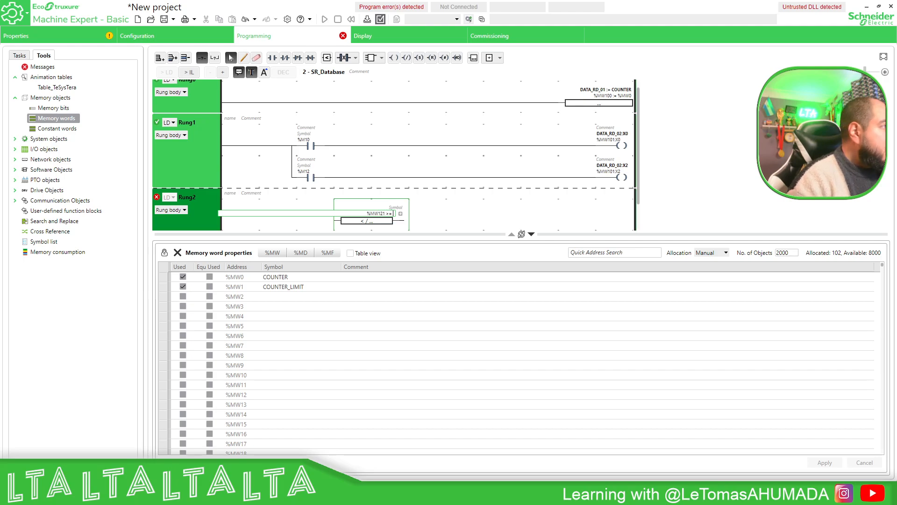
text(%MW121 >= 25)
key(Return)
click(495, 216)
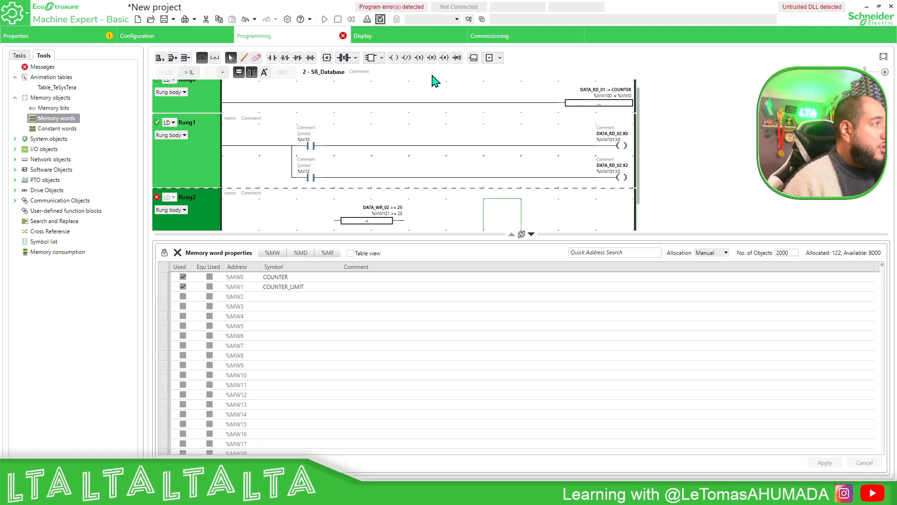
Place an output coil at the end of Rung2 and address it %M11
click(394, 58)
click(607, 218)
click(609, 214)
text(%M)
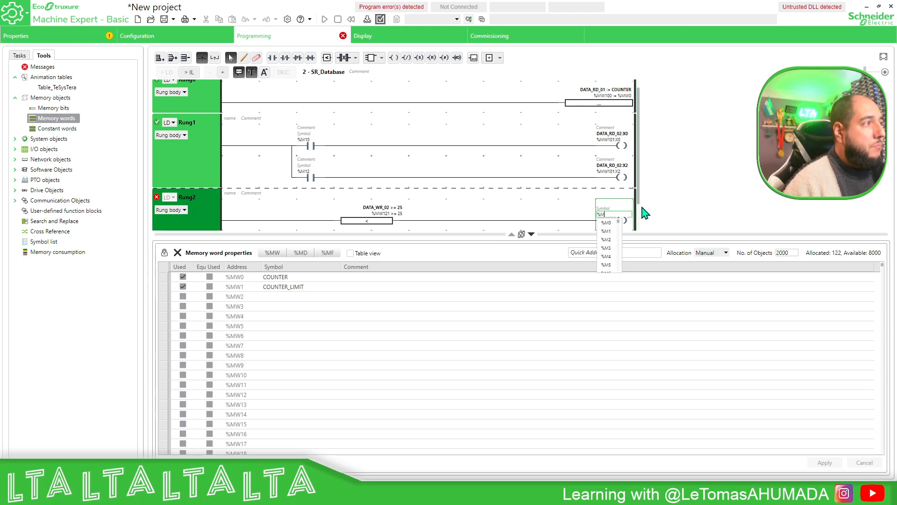
text(11)
key(Return)
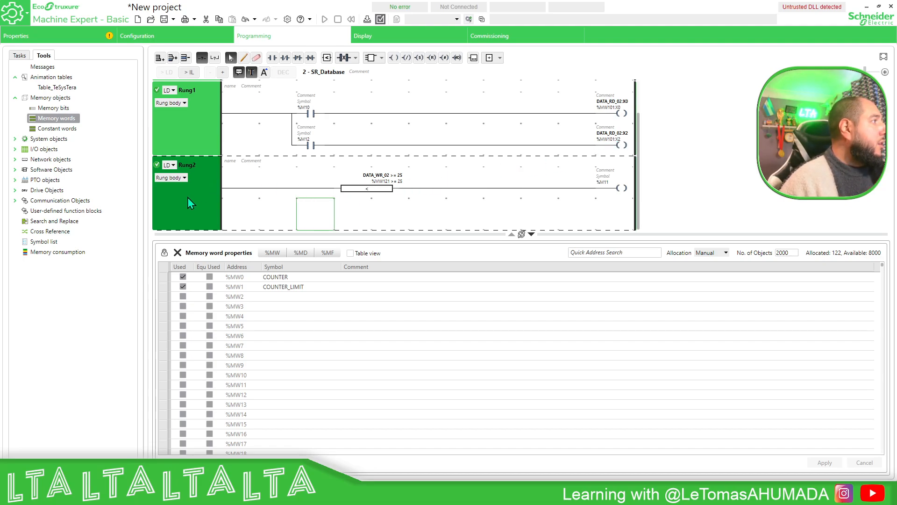
Add a new rung below Rung2, enlarge the ladder area and place a normally open contact addressed %MW122:X3
click(159, 57)
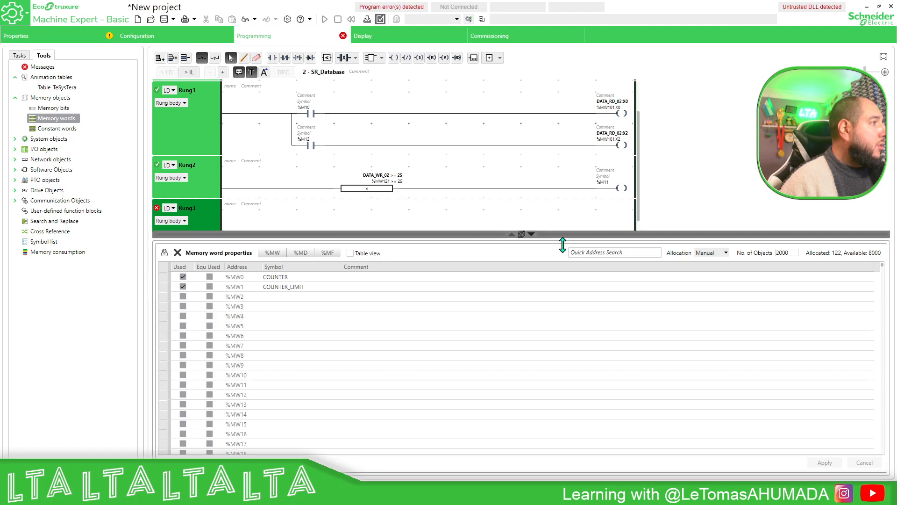
drag(562, 239, 556, 306)
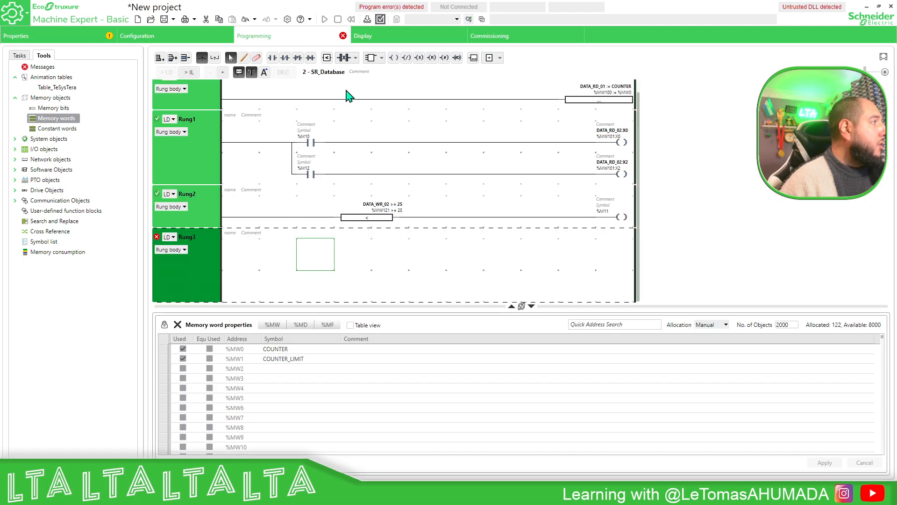
click(273, 57)
click(314, 255)
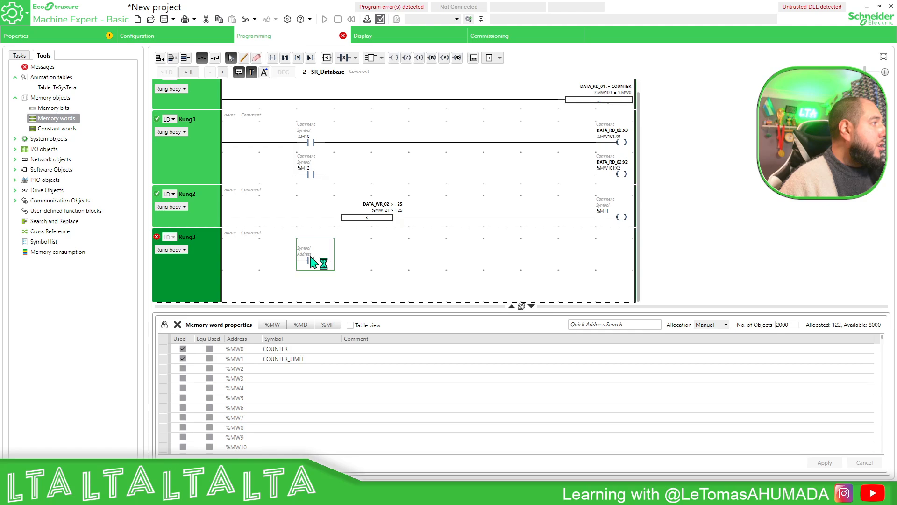
text(MW12)
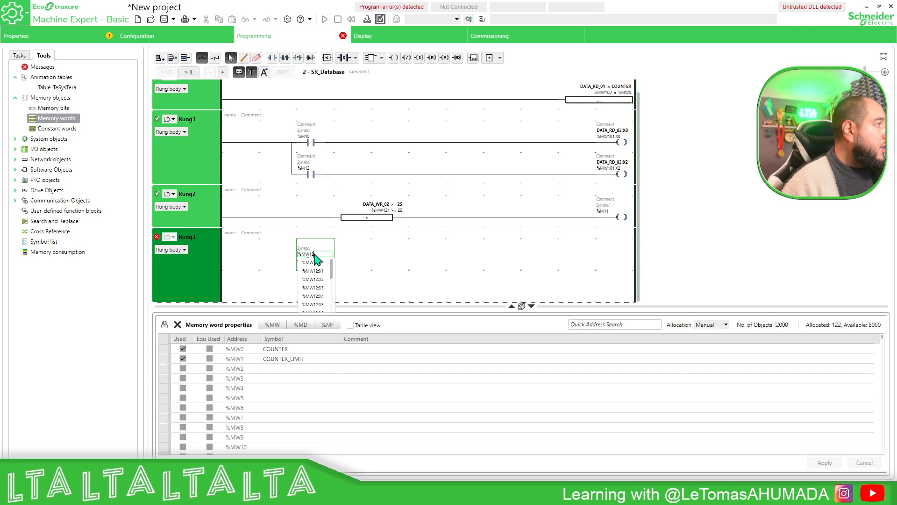
text(2)
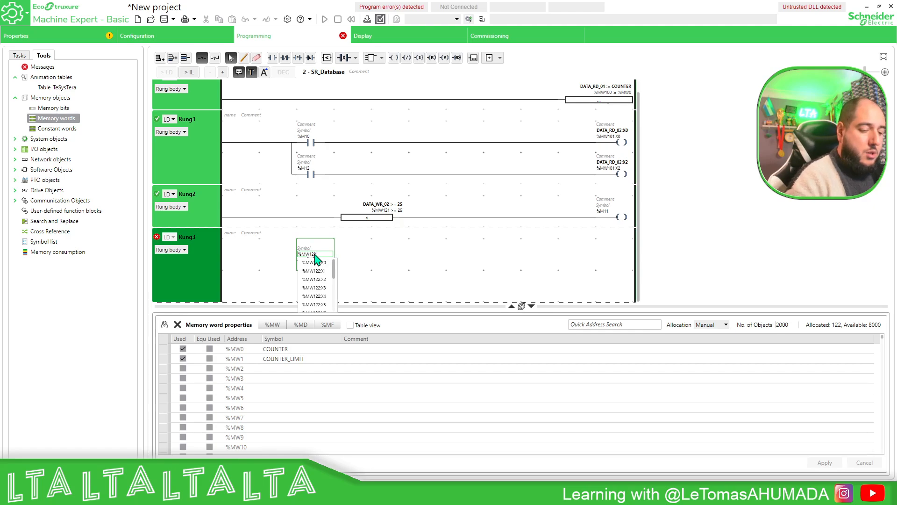
text(:X3)
key(Return)
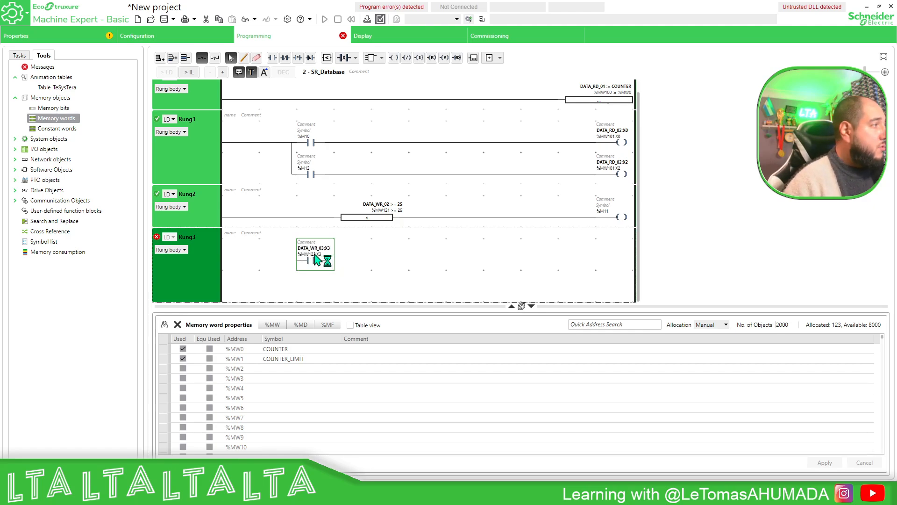
Place an output coil at the end of Rung3 and address it %M14
click(415, 256)
click(394, 57)
click(608, 256)
text(M14)
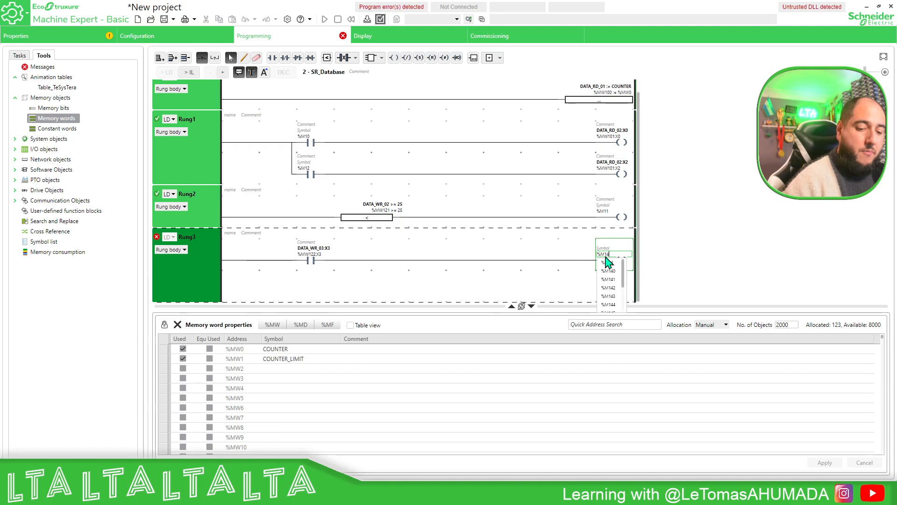
key(Return)
click(369, 280)
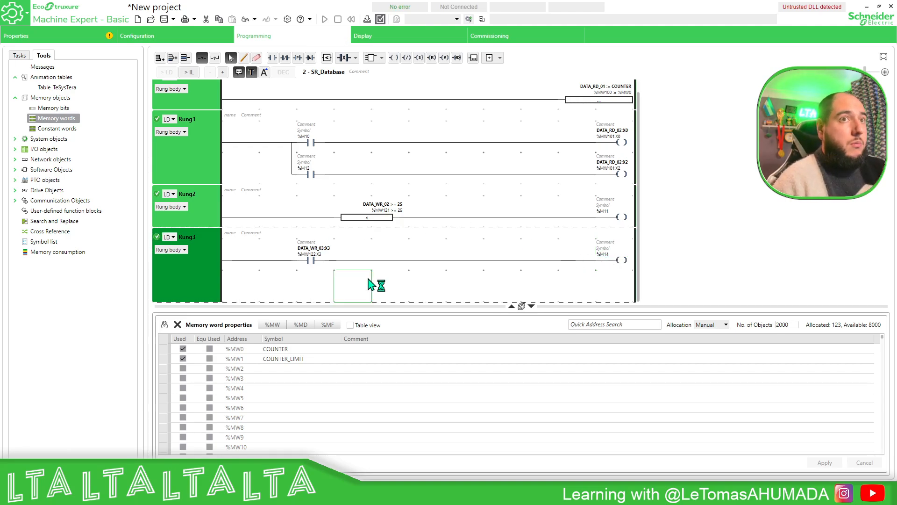
Add 192.168.1.221 as a remote Ethernet device in the commissioning view and log in to that controller
drag(543, 305, 545, 344)
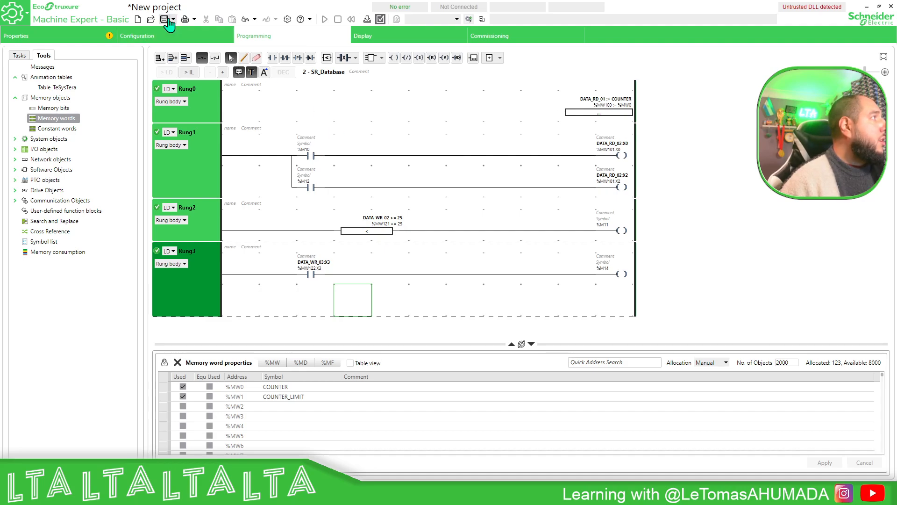
click(491, 37)
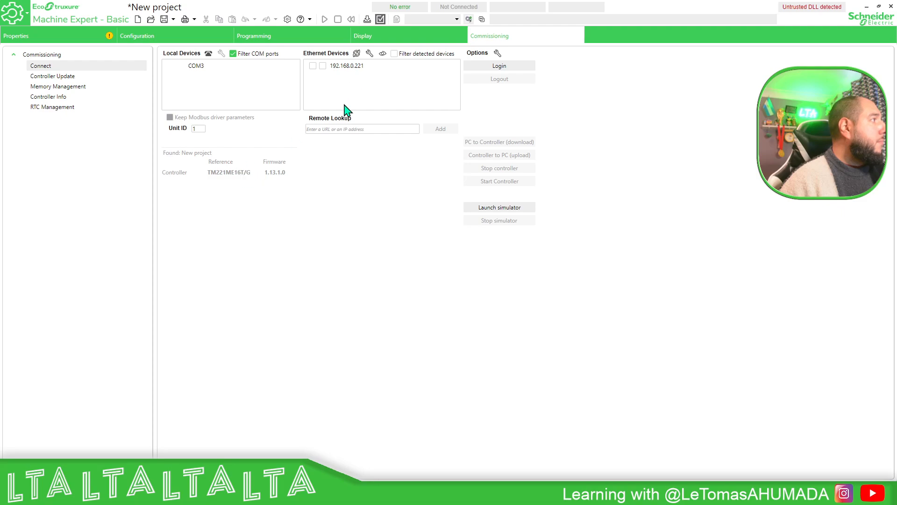
click(372, 128)
text(192.168.1.221)
click(432, 129)
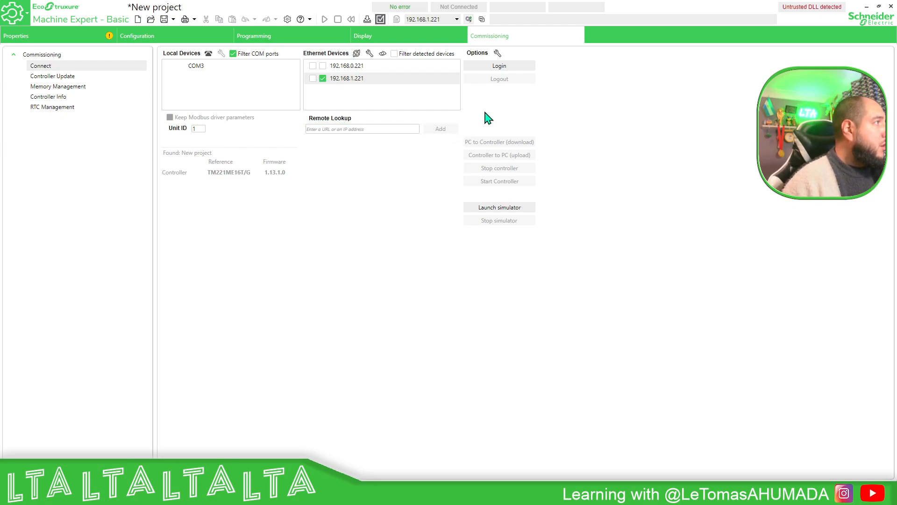
click(499, 66)
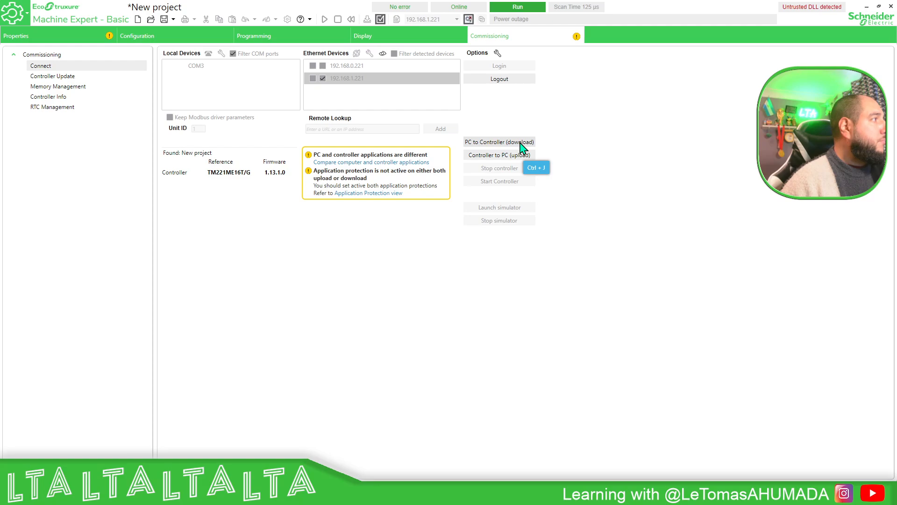
Download the project from the PC to the controller, accepting that the running controller is stopped
click(522, 142)
click(531, 309)
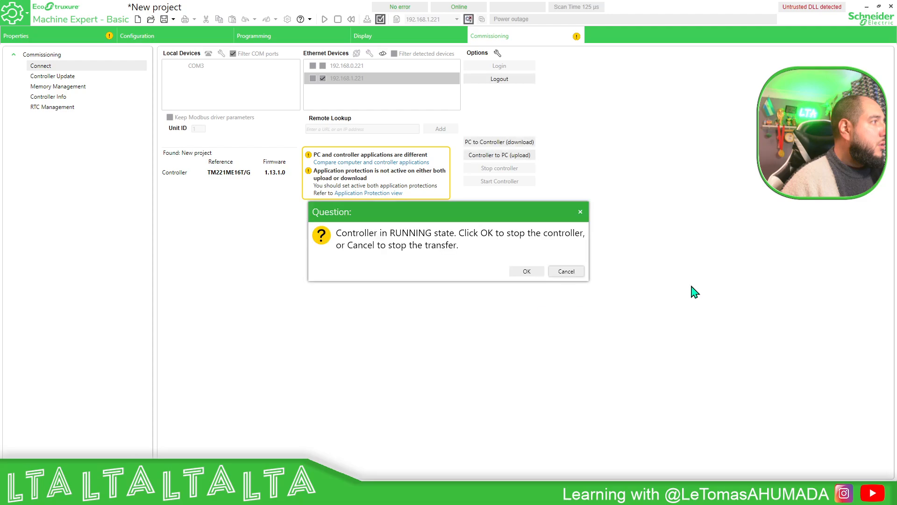
click(535, 273)
click(527, 272)
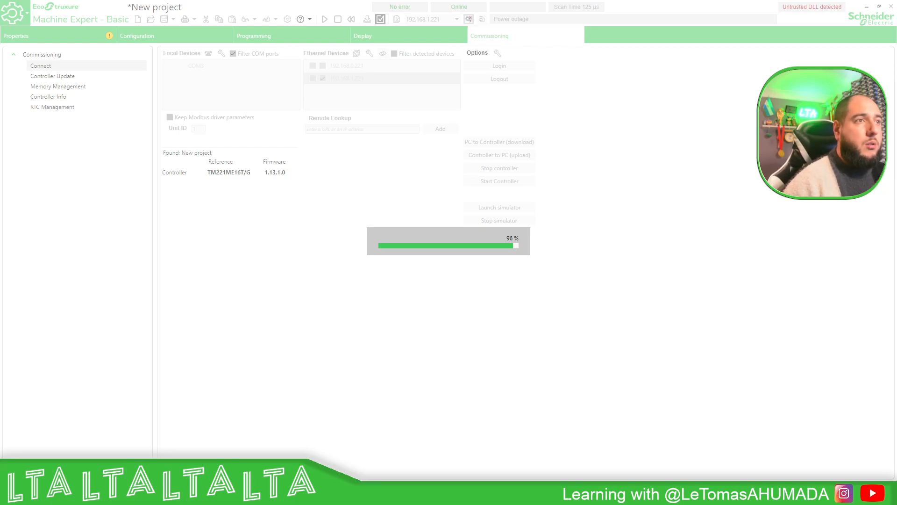
In the Command Prompt window, cancel the running ping, ping 192.168.0.221 instead and minimize the window
drag(896, 140, 686, 108)
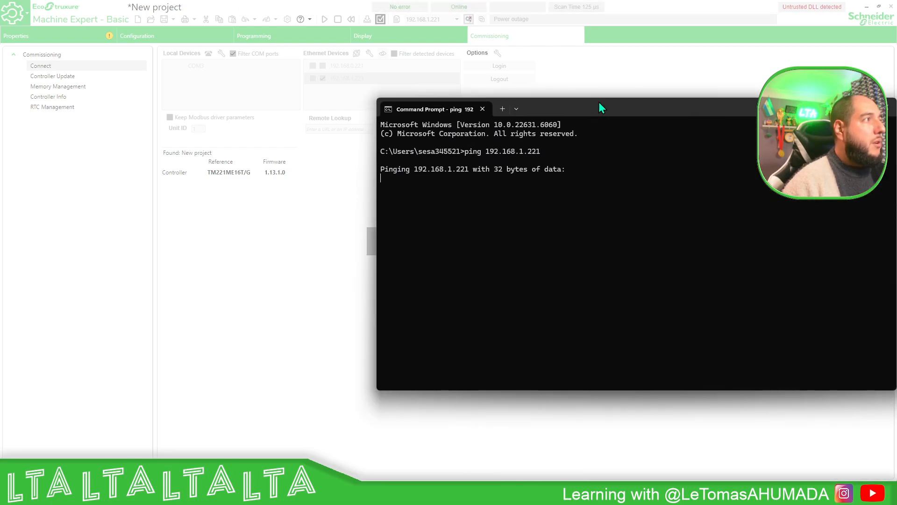
drag(599, 104, 402, 112)
key(ctrl+c)
key(Up)
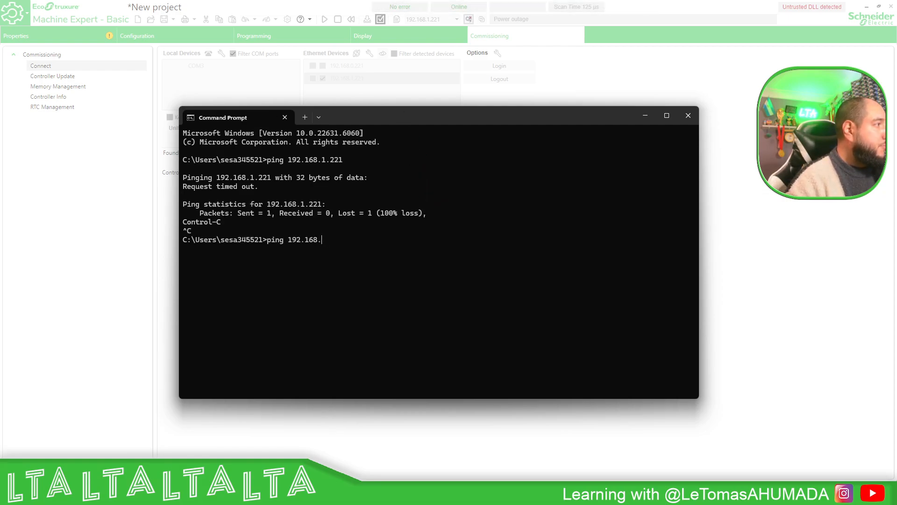
text(0.221)
key(Return)
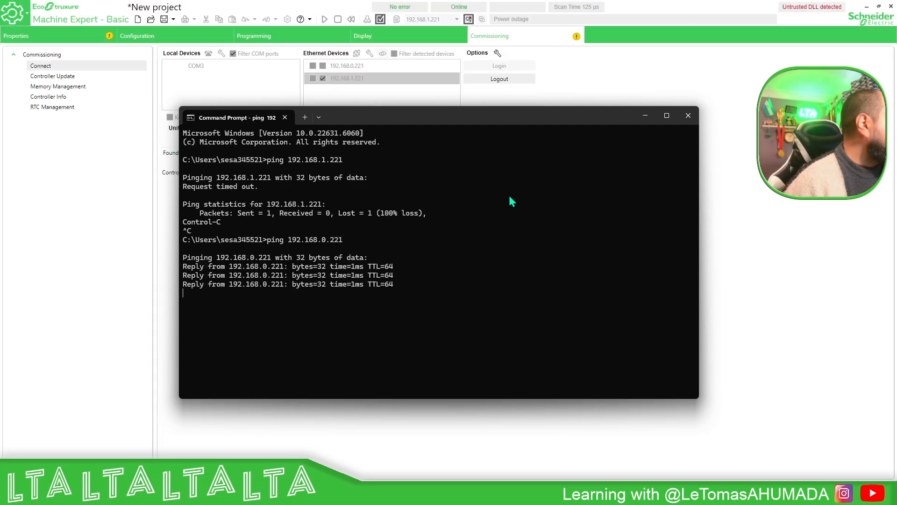
click(644, 115)
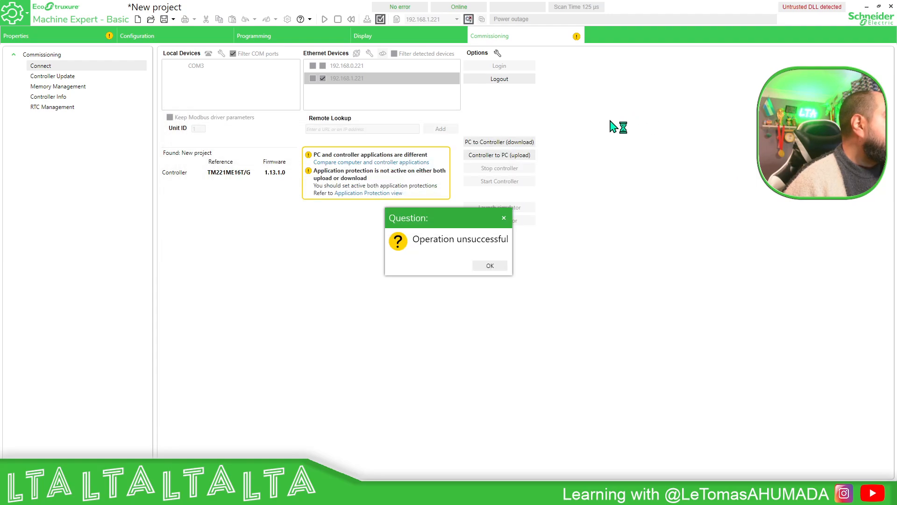
Dismiss the transfer message, log in to the controller at 192.168.0.221 and start it
click(483, 267)
click(561, 279)
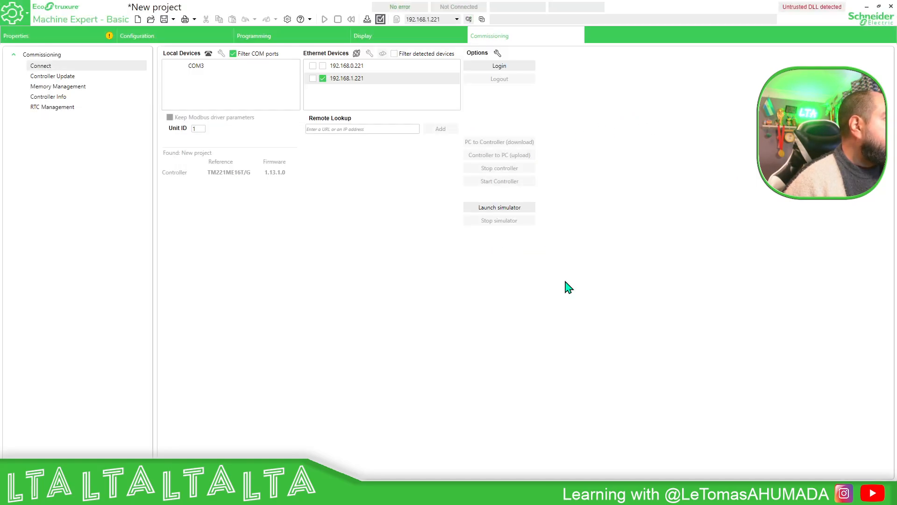
click(348, 66)
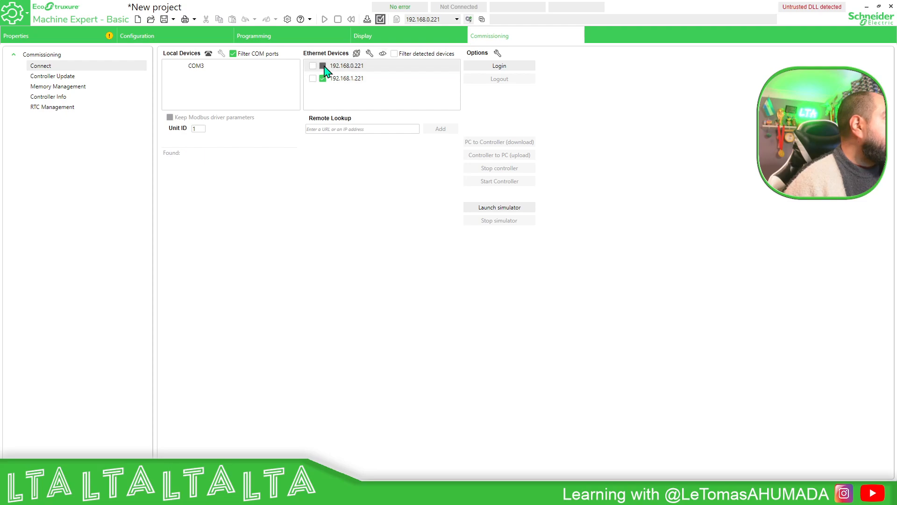
click(500, 66)
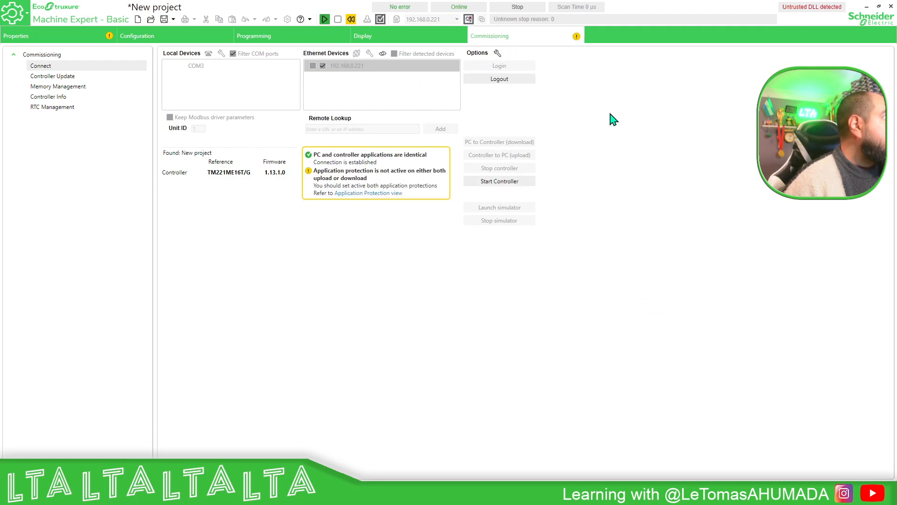
click(324, 19)
click(522, 268)
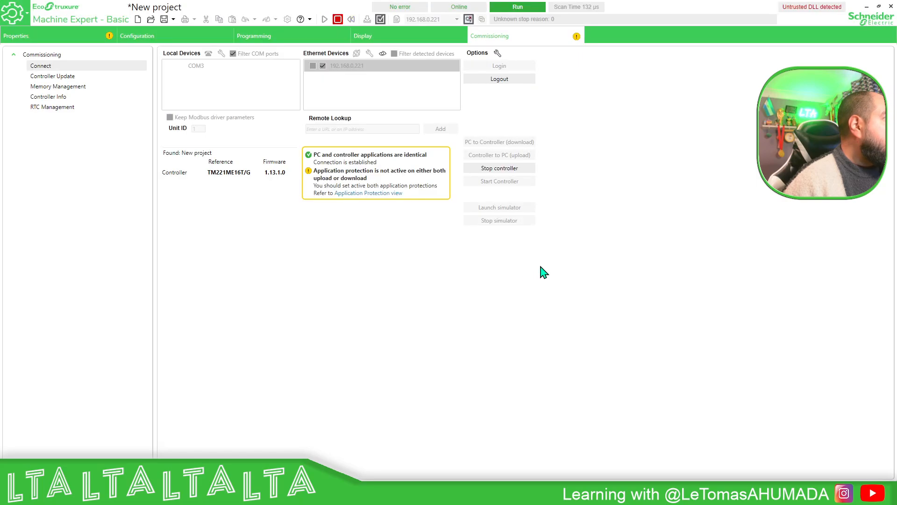
Open the New POU ladder online and set the CMD_ENABLE contact in Rung0 to true
click(253, 35)
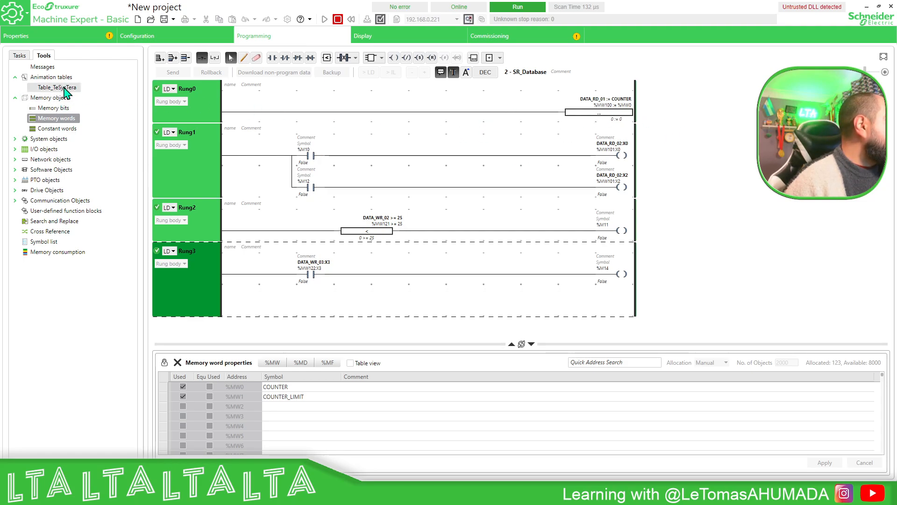
click(21, 56)
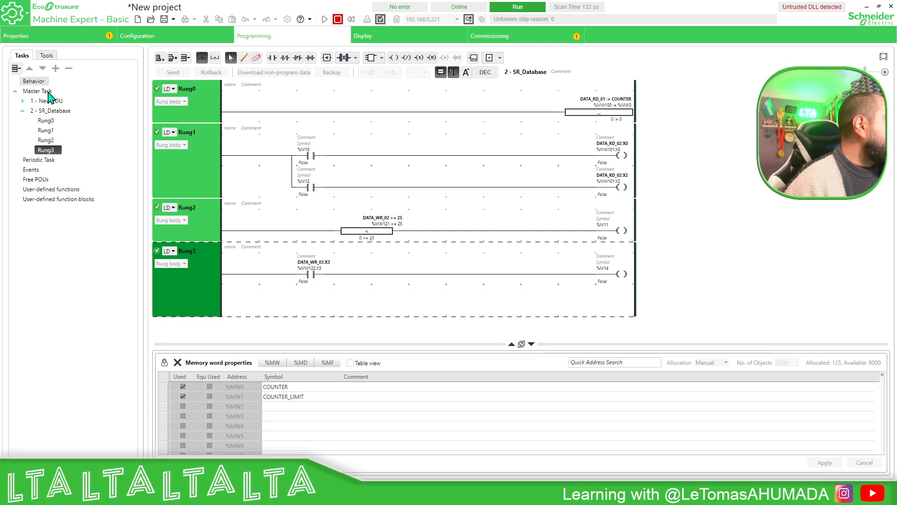
click(50, 101)
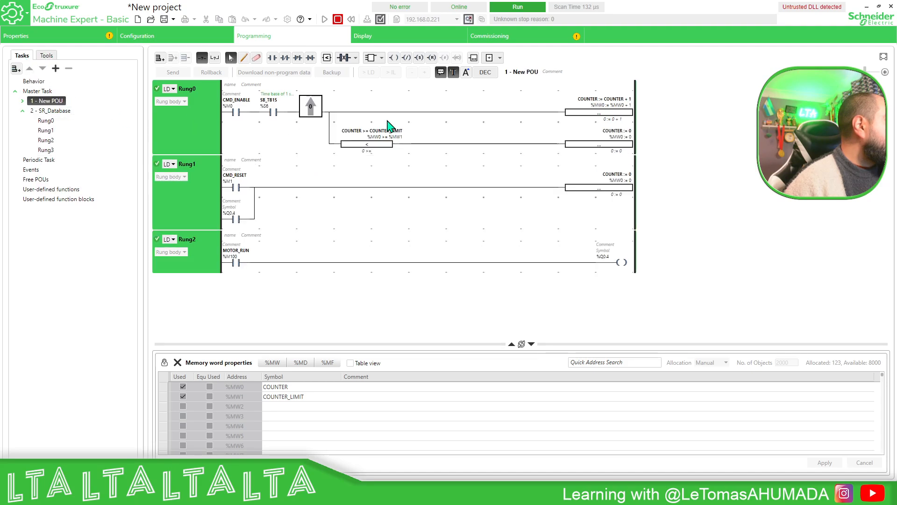
click(240, 123)
click(245, 126)
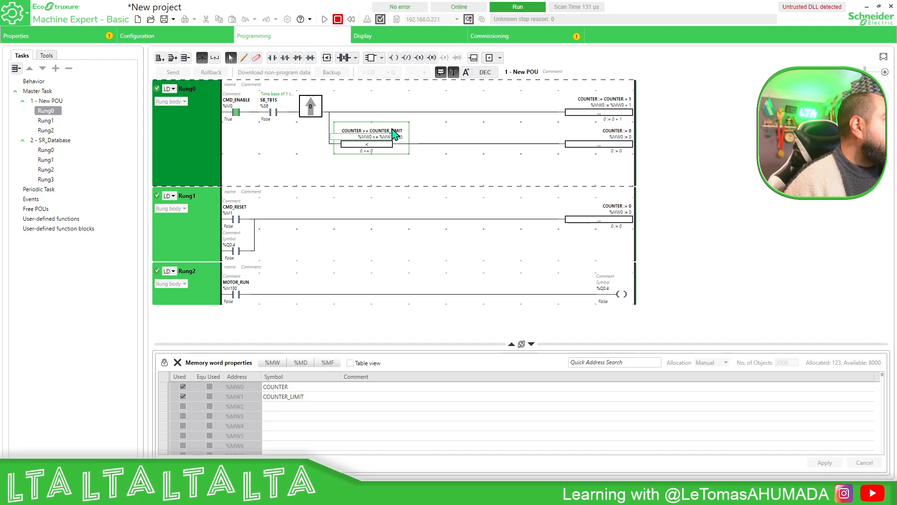
Set COUNTER_LIMIT (%MW1) to 55 online in Rung0's comparison block and return to the SR_Database POU
click(387, 136)
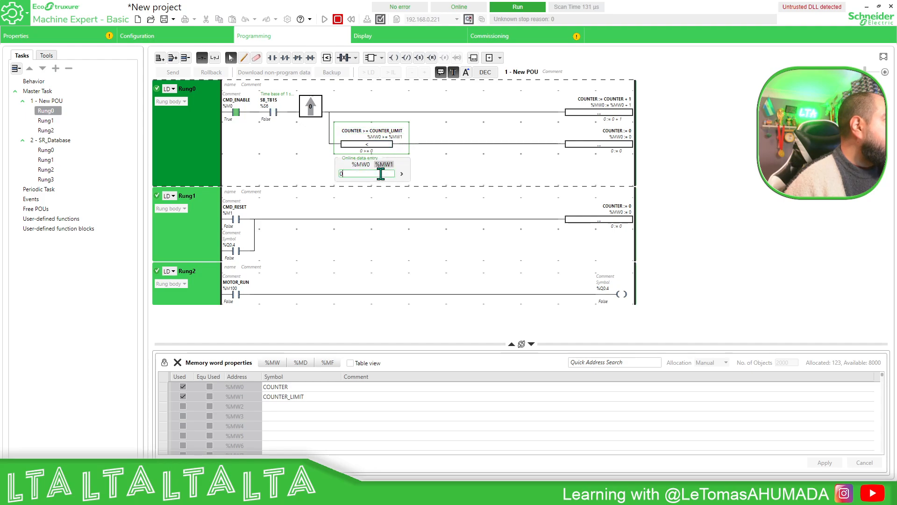
drag(375, 174, 339, 176)
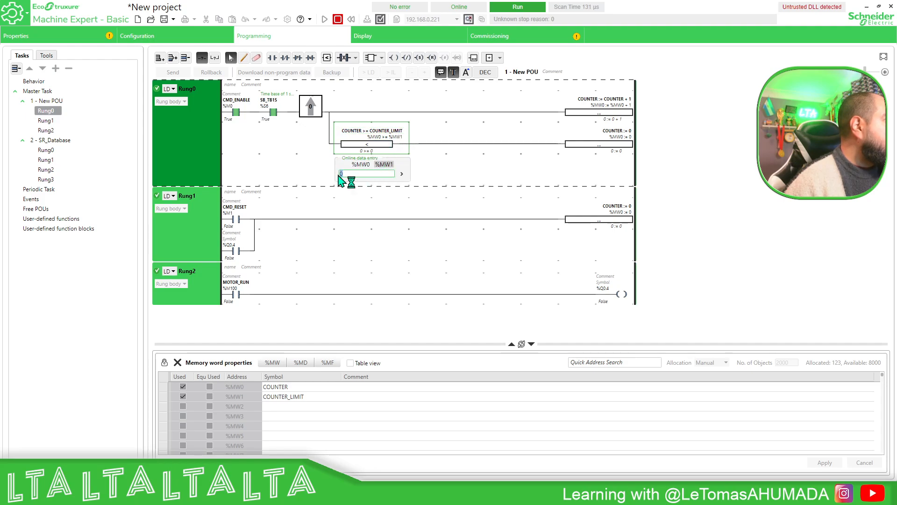
click(400, 175)
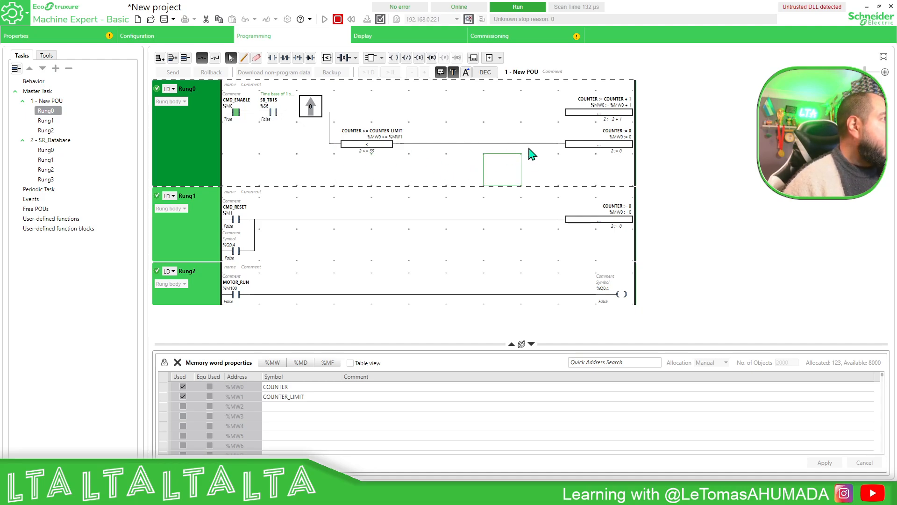
click(49, 142)
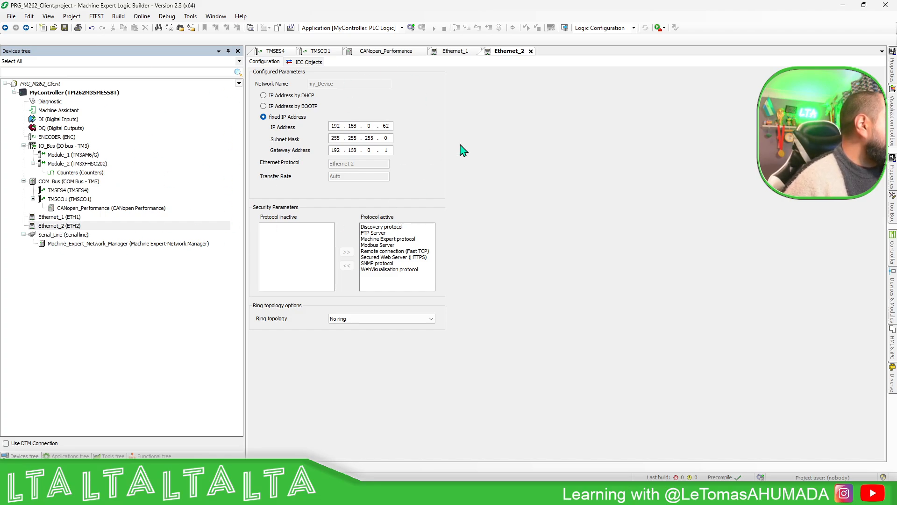
Switch to the PRG_M262_Client project in Machine Expert Logic Builder and close all open device editors
click(530, 51)
click(476, 51)
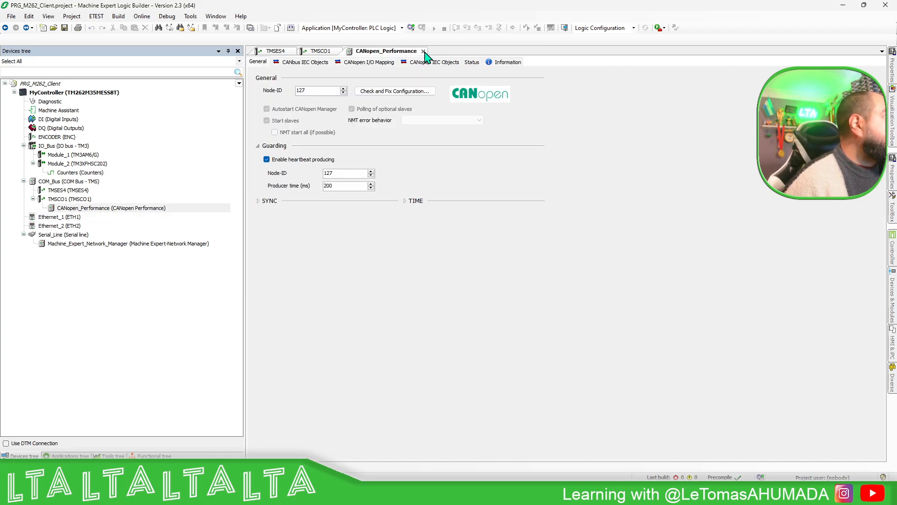
click(423, 51)
click(339, 51)
click(294, 51)
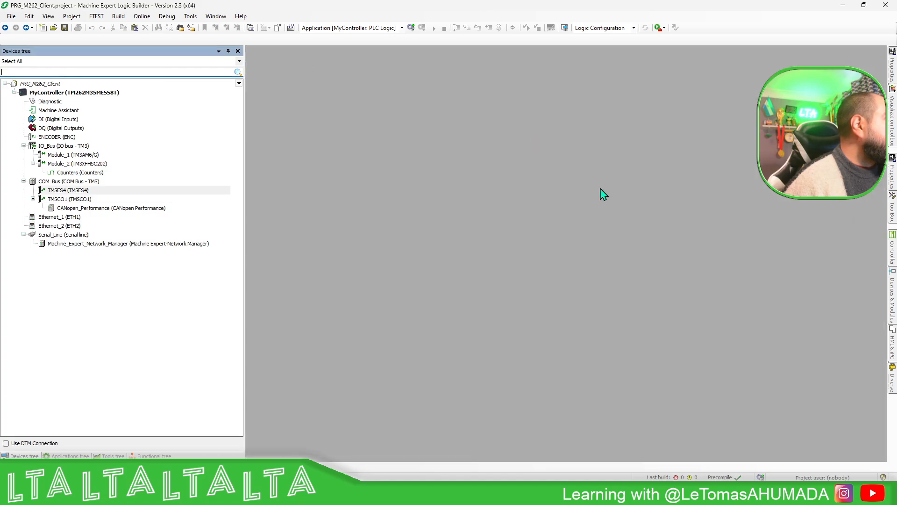
Add a ModbusTCP IOScanner protocol manager to Ethernet_2 in the devices tree
click(54, 226)
click(226, 225)
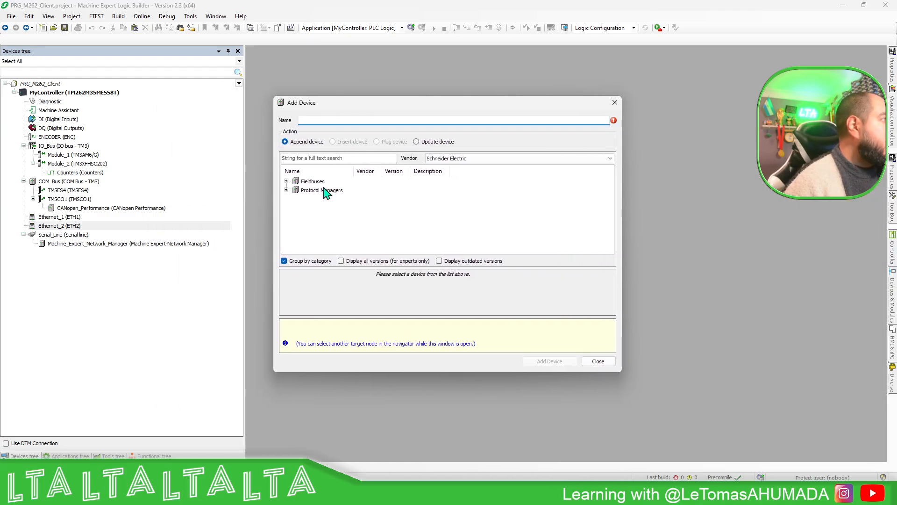
click(286, 190)
click(342, 209)
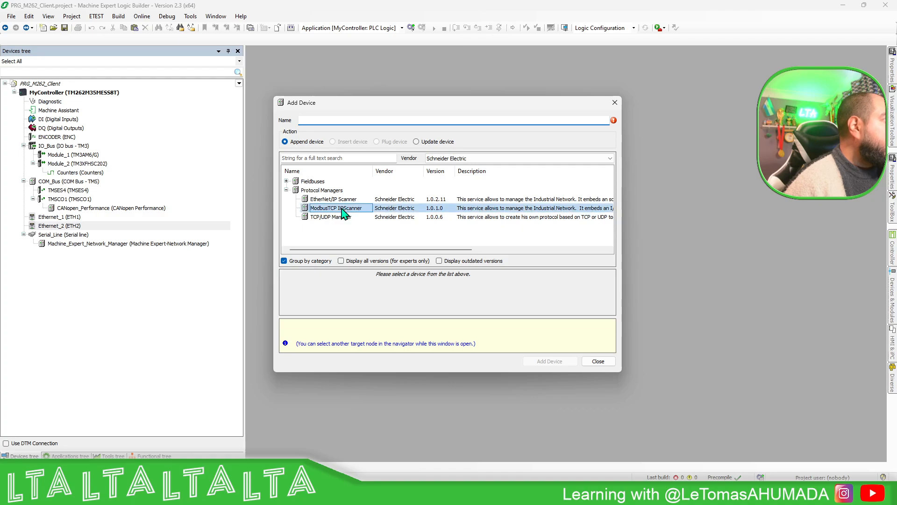
click(550, 361)
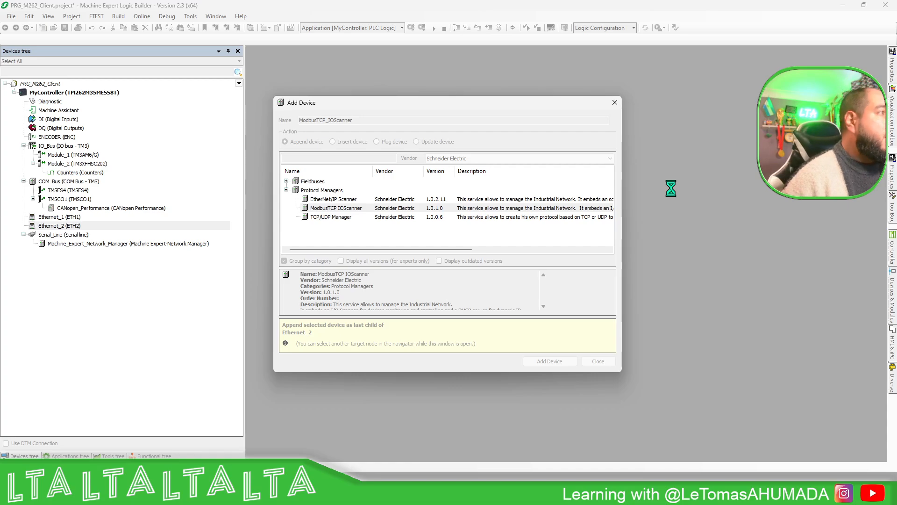
click(597, 361)
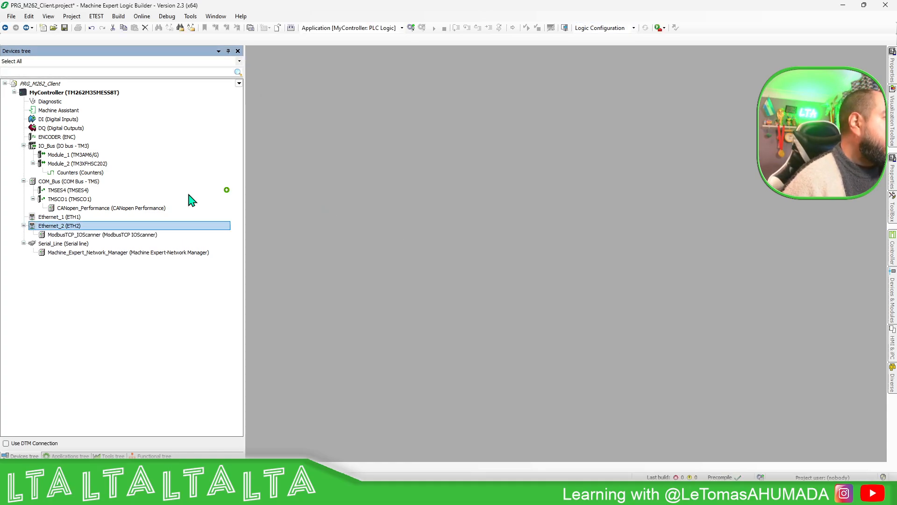
Add a Generic Modbus TCP Slave named MyM221_MbTcp under the ModbusTCP_IOScanner
click(223, 235)
click(233, 236)
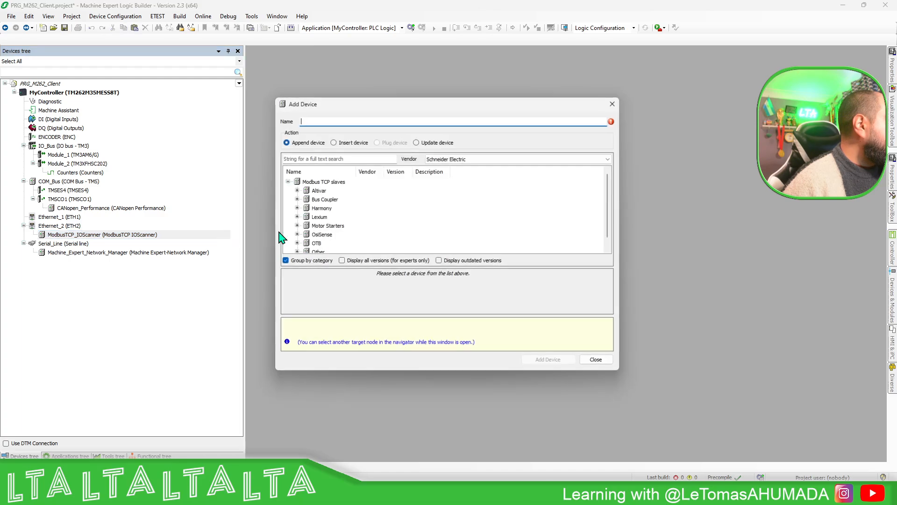
scroll(334, 229, down, 1)
click(295, 243)
click(352, 226)
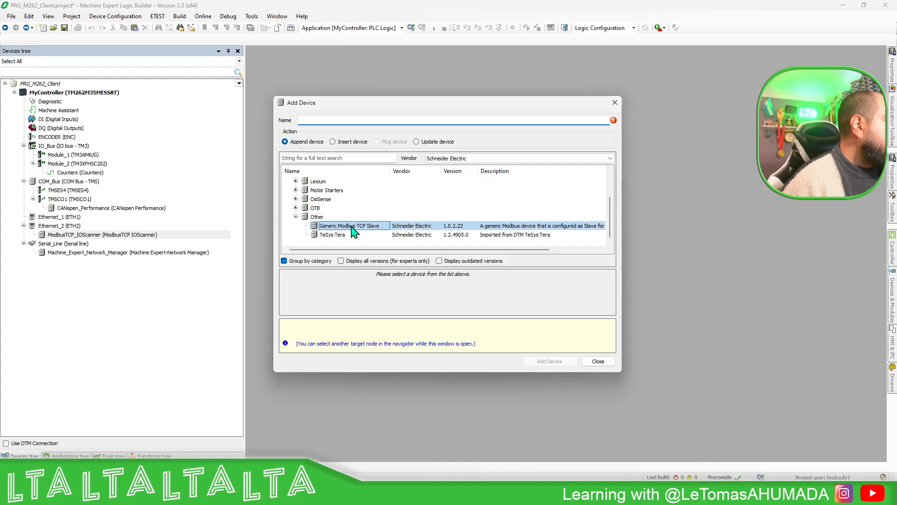
drag(376, 119, 268, 116)
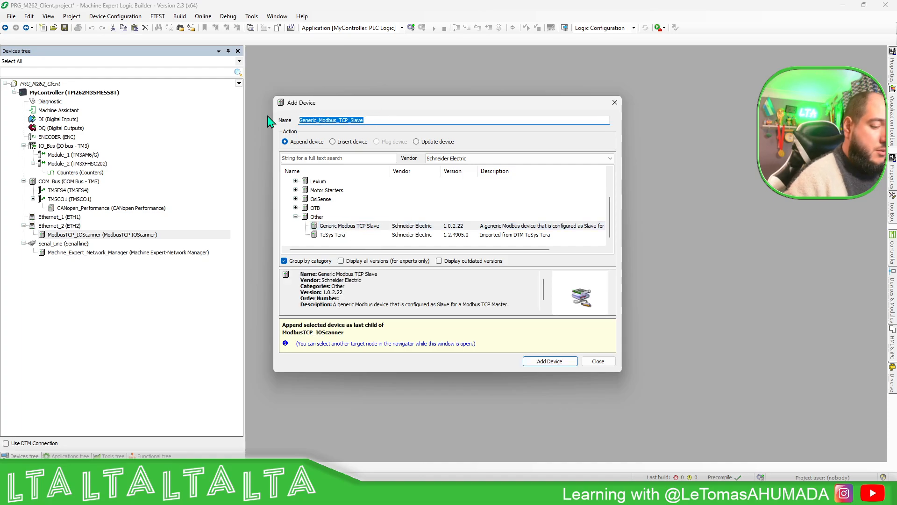
text(MyM221_MbTcp)
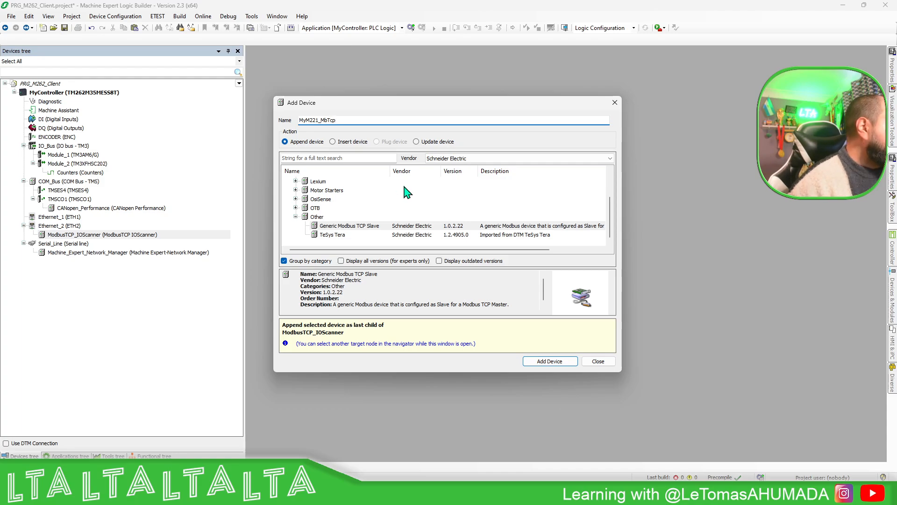
click(546, 363)
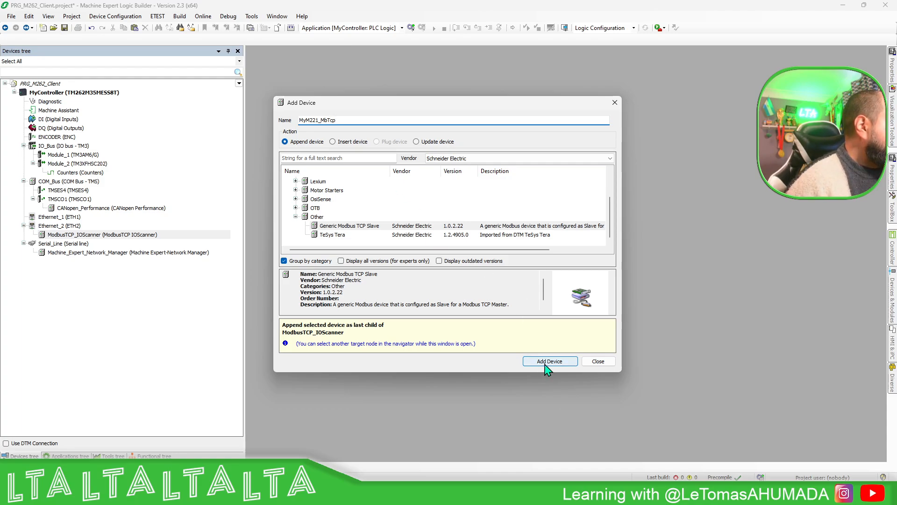
click(607, 361)
Open the MyM221_MbTcp slave configuration and edit the last octet of its slave IP address
double_click(125, 244)
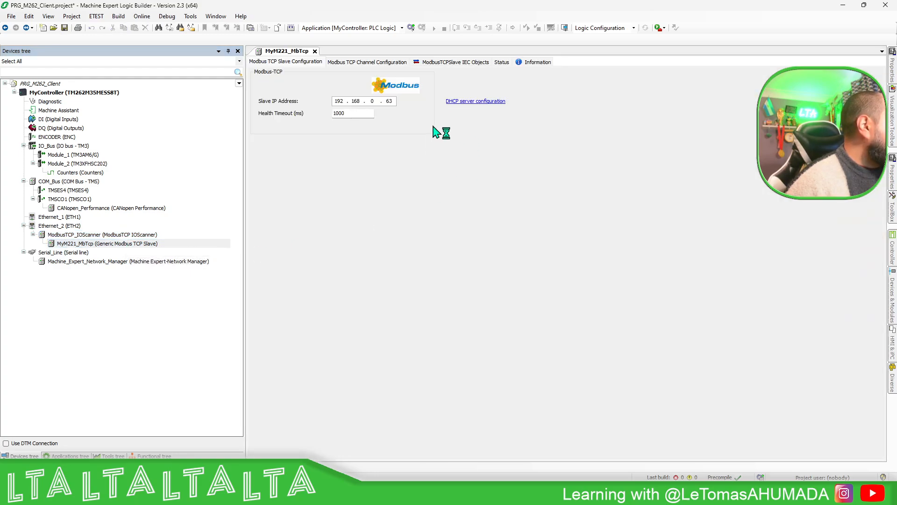
double_click(387, 101)
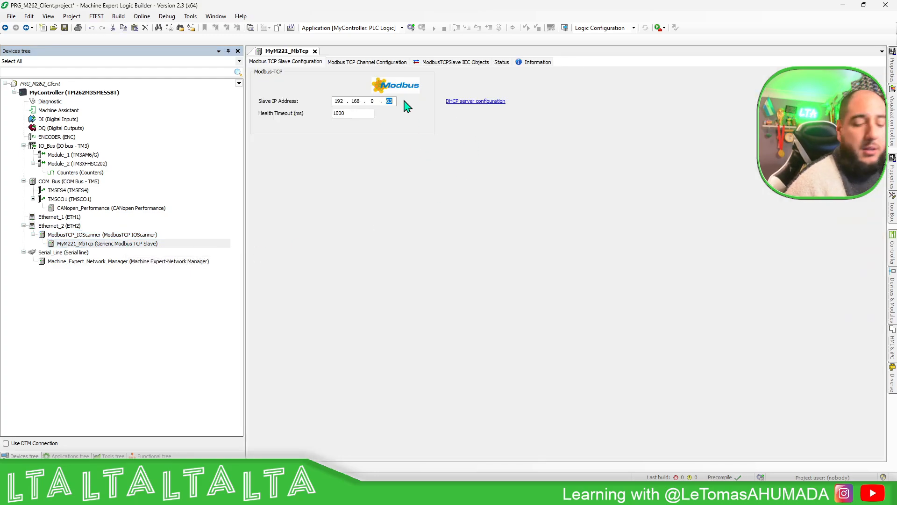
Start a new Modbus TCP channel for MyM221_MbTcp with function code Read Holding Registers (Function code 03), keeping Unit-ID 255
click(384, 63)
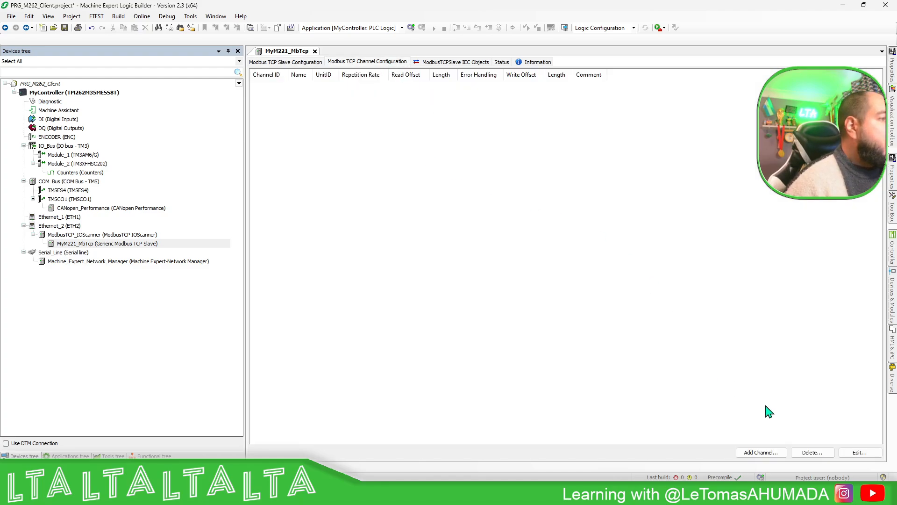
click(771, 453)
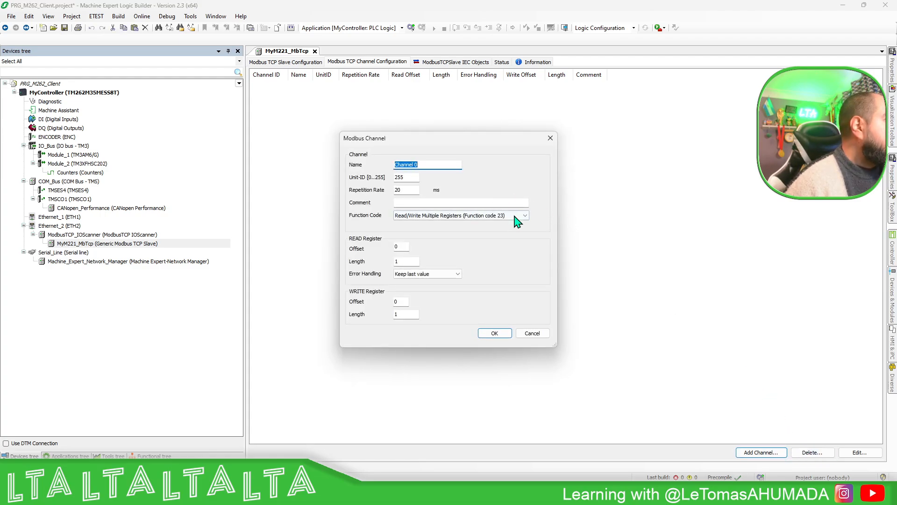
drag(491, 142, 516, 127)
double_click(424, 162)
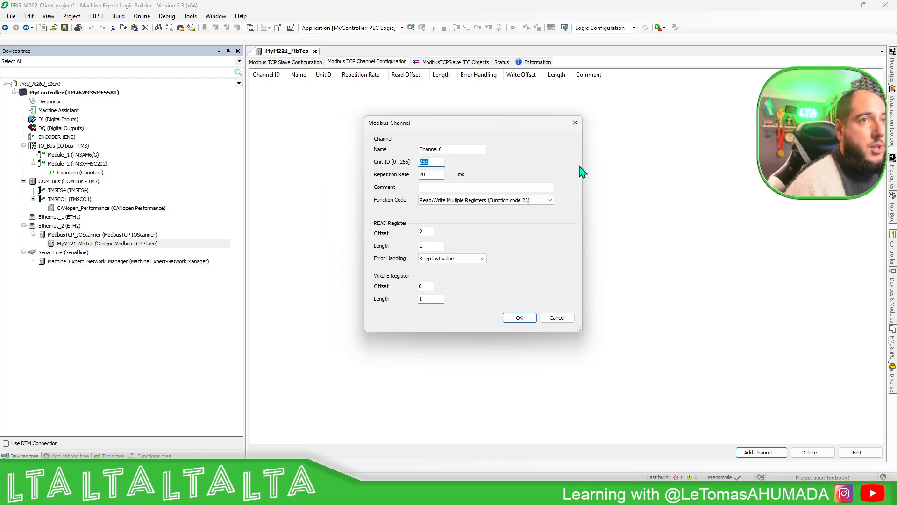
click(550, 200)
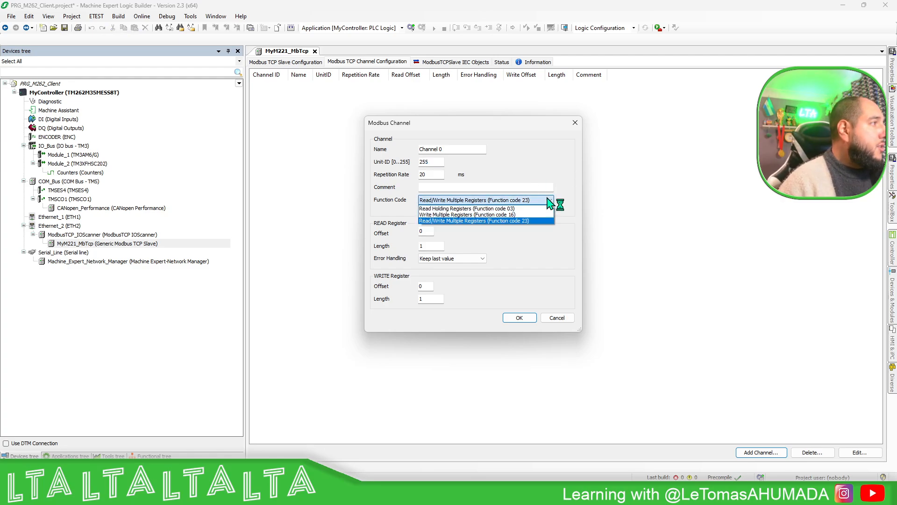
click(501, 211)
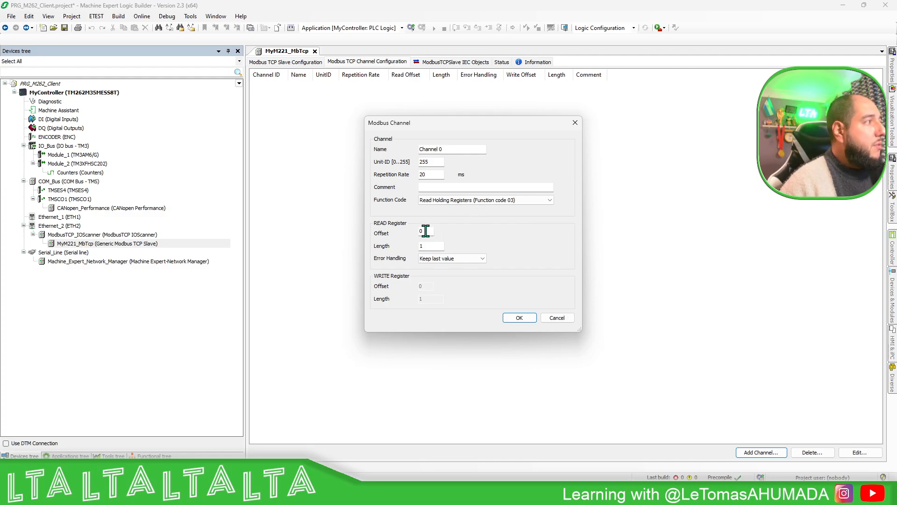
Set the channel's READ register offset to 100 and length to 5, name it ChRead, and confirm it
drag(428, 231, 412, 235)
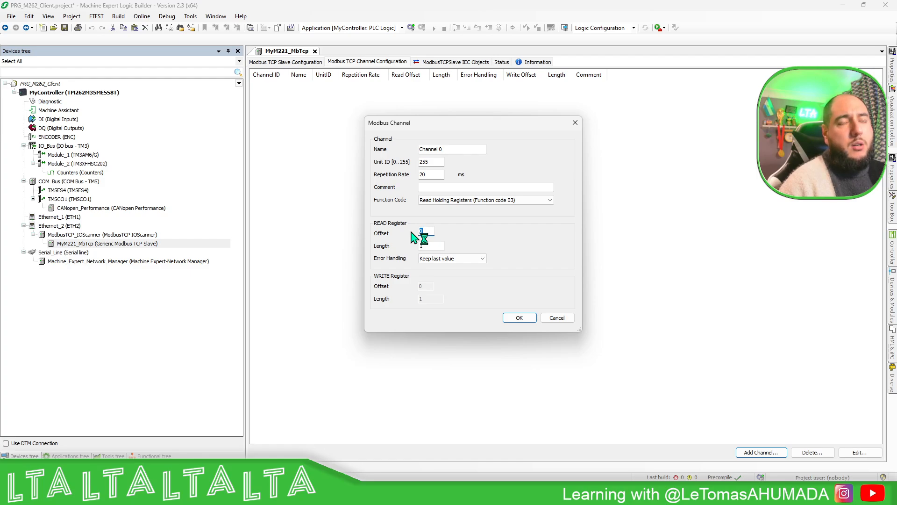
text(100)
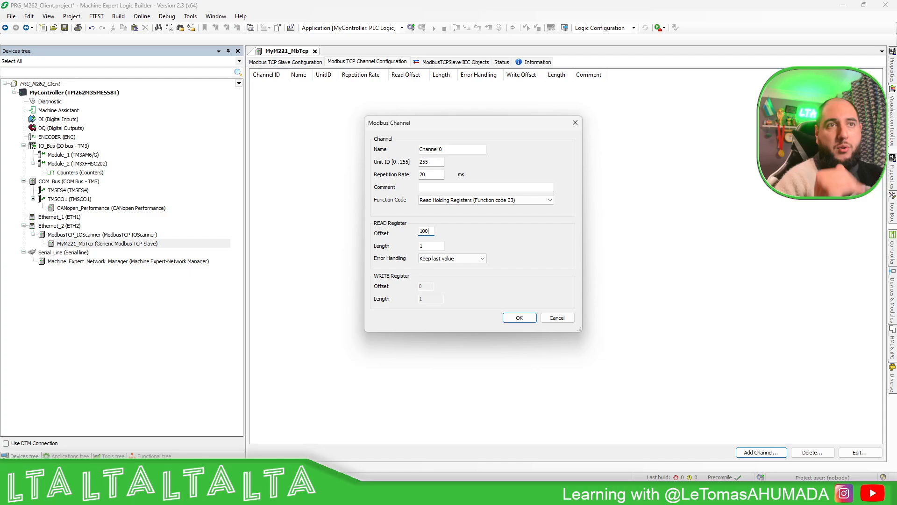
key(Tab)
text(5)
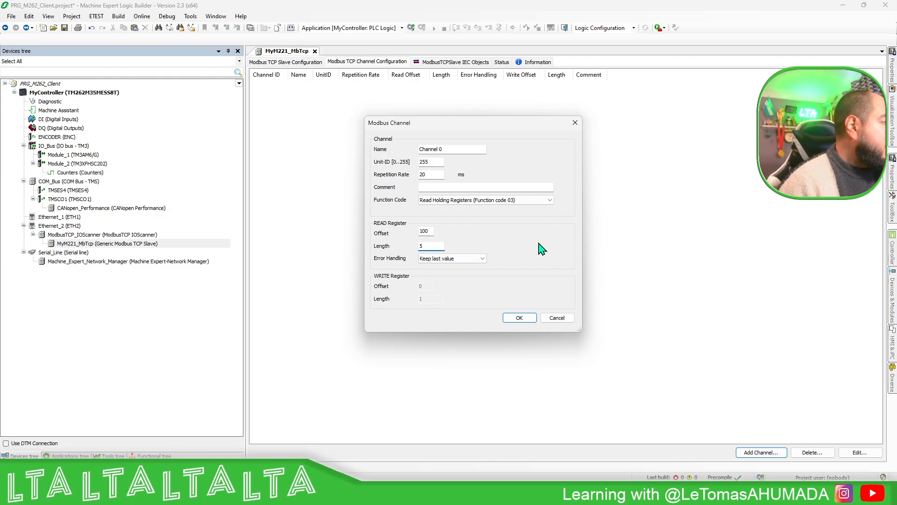
double_click(447, 149)
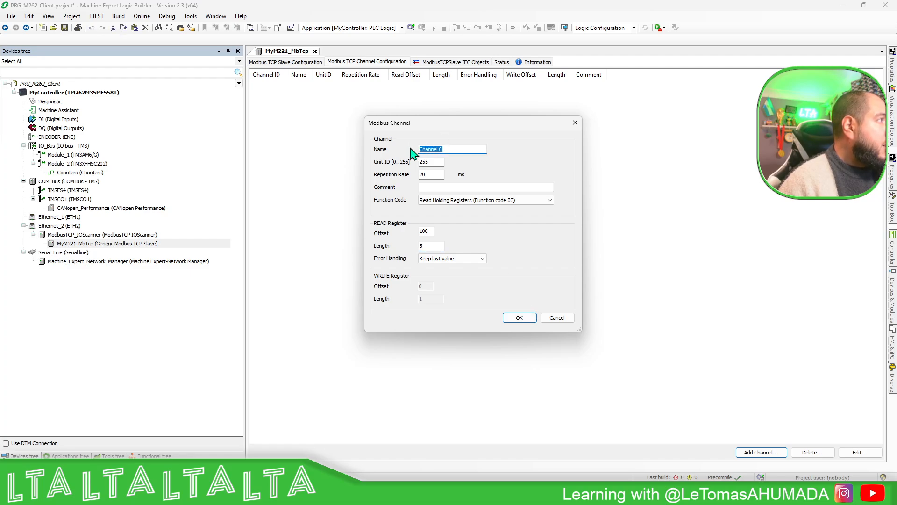
text(ChRead)
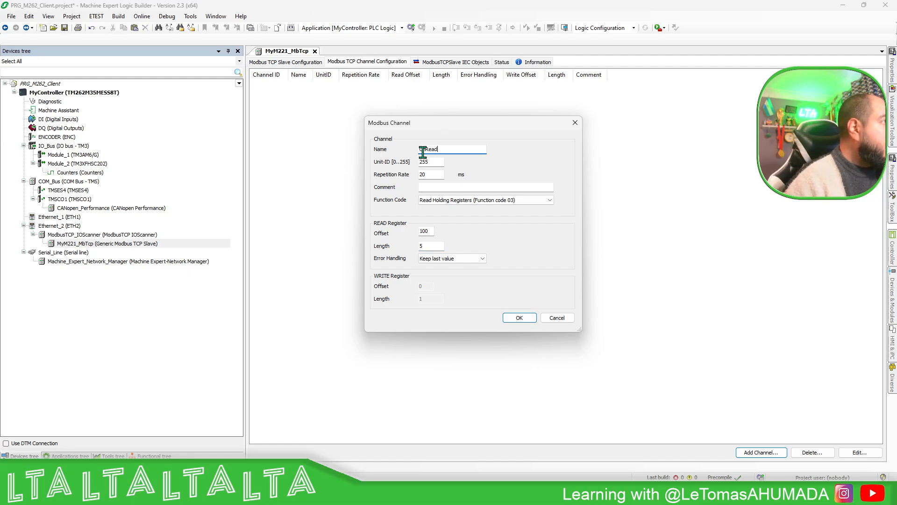
click(519, 318)
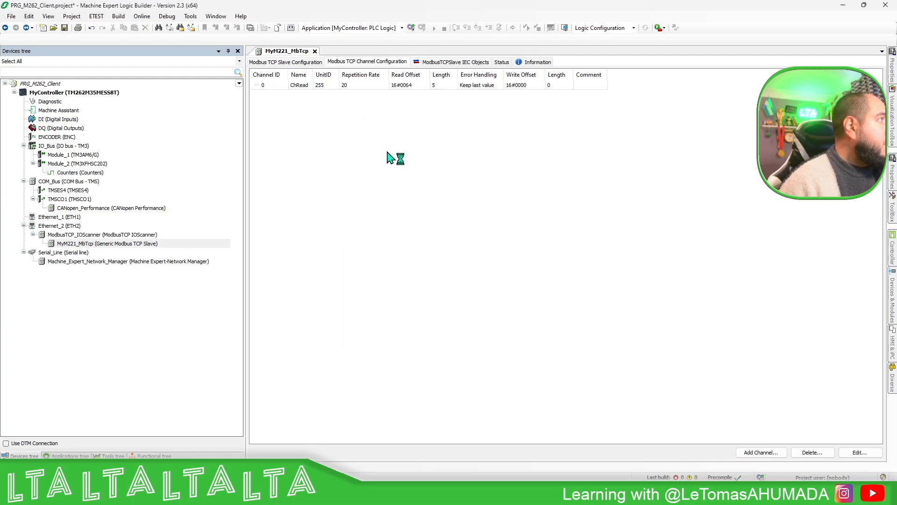
Start a second Modbus channel named ChWrite with function code Write Multiple Registers (Function code 16)
click(773, 454)
drag(429, 165, 373, 164)
text(ChWrite)
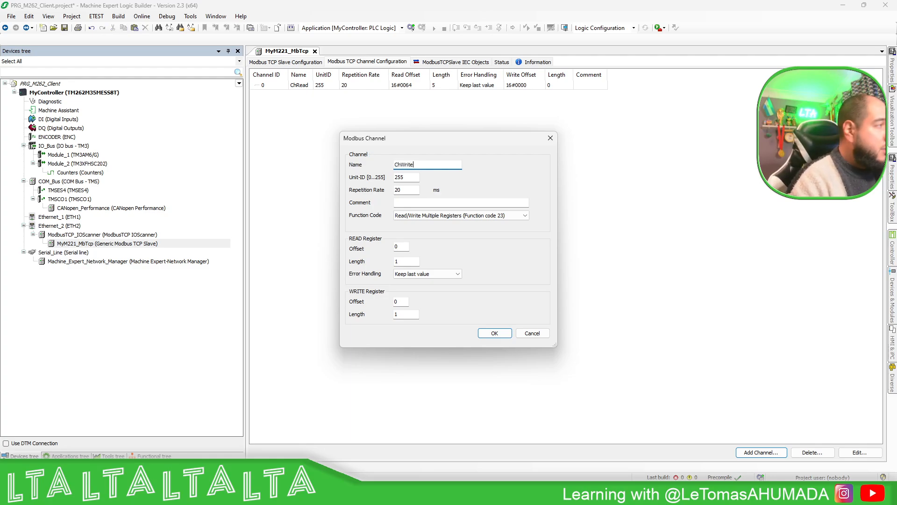
click(482, 216)
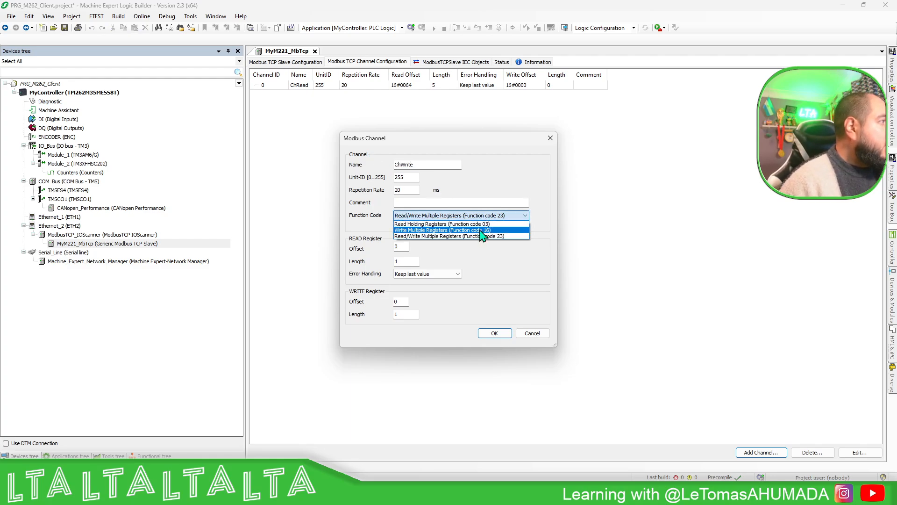
click(481, 231)
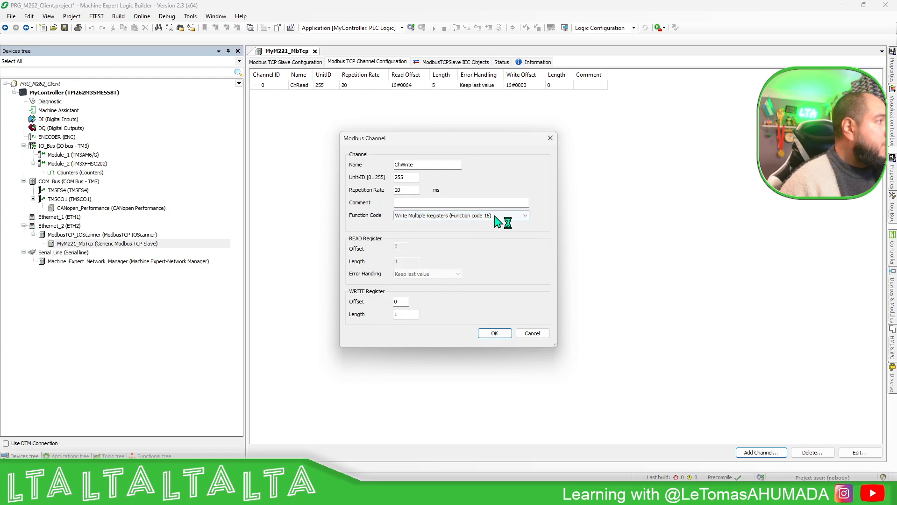
click(496, 216)
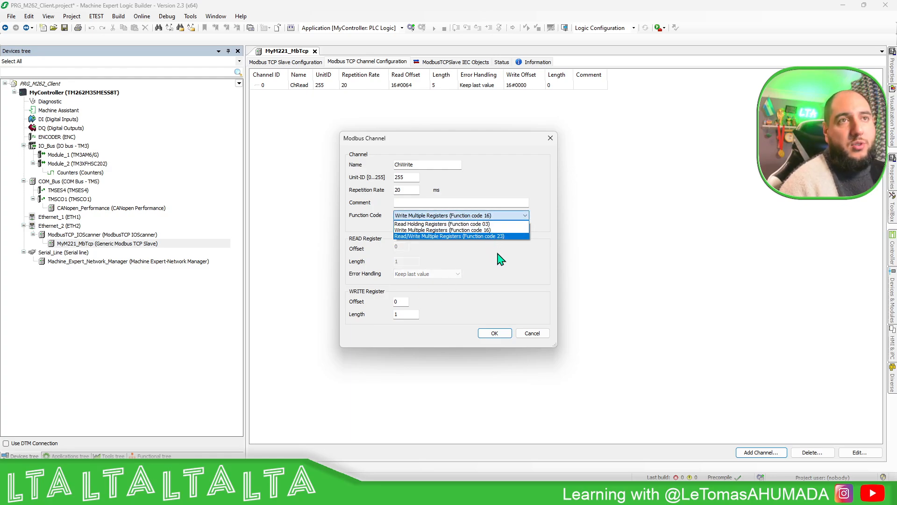
click(500, 258)
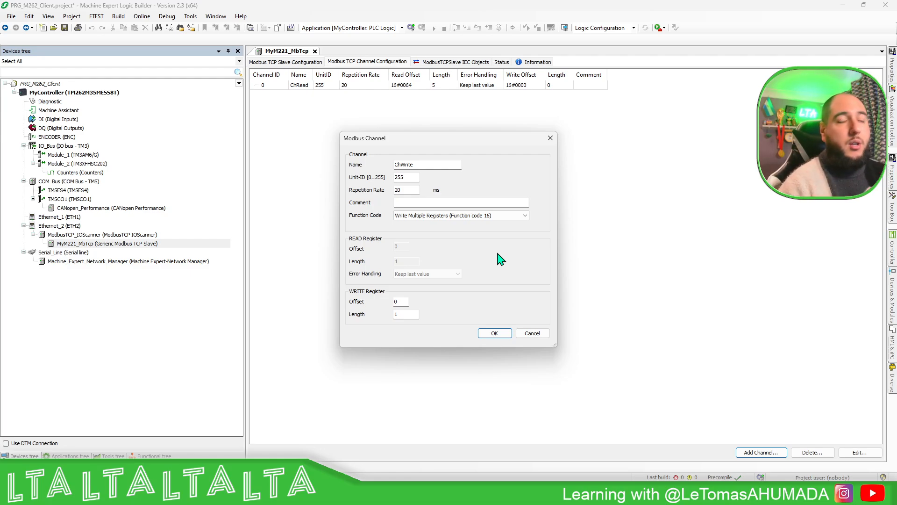
Set ChWrite's WRITE register offset to 120 and length to 3, and confirm the channel
double_click(400, 302)
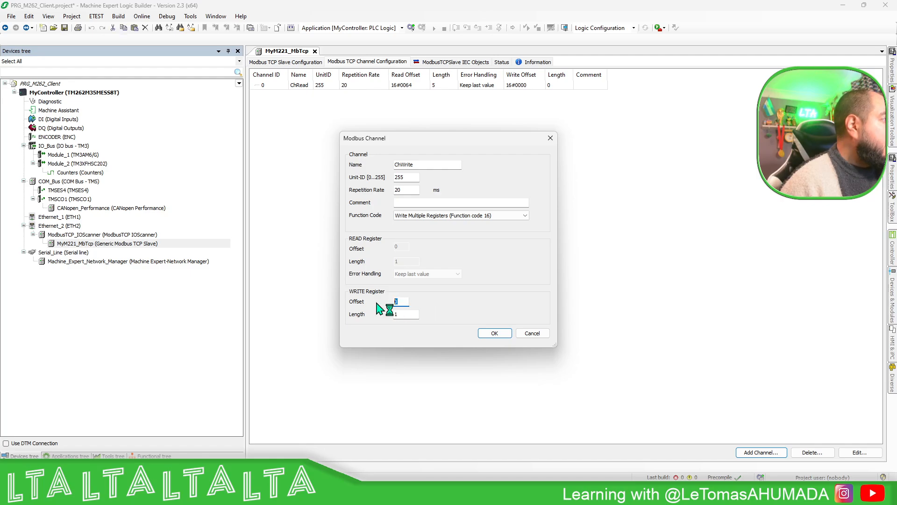
text(12)
double_click(411, 312)
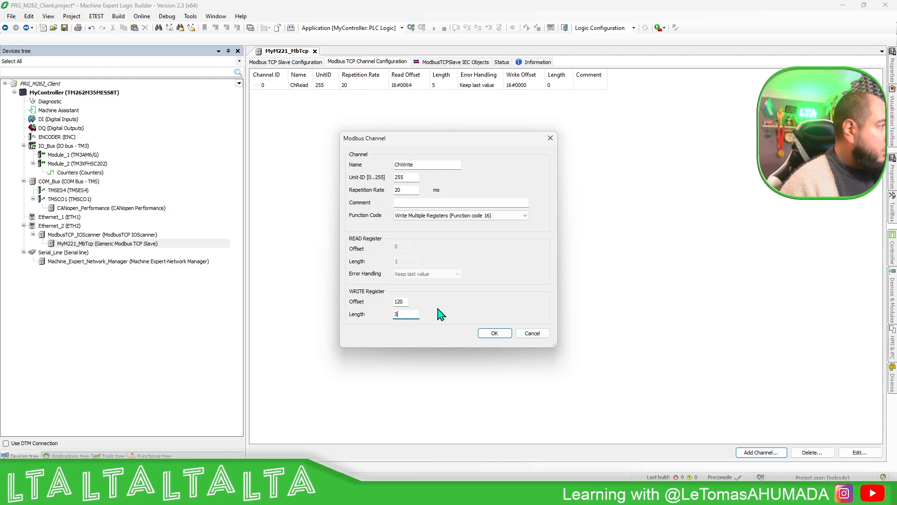
click(507, 334)
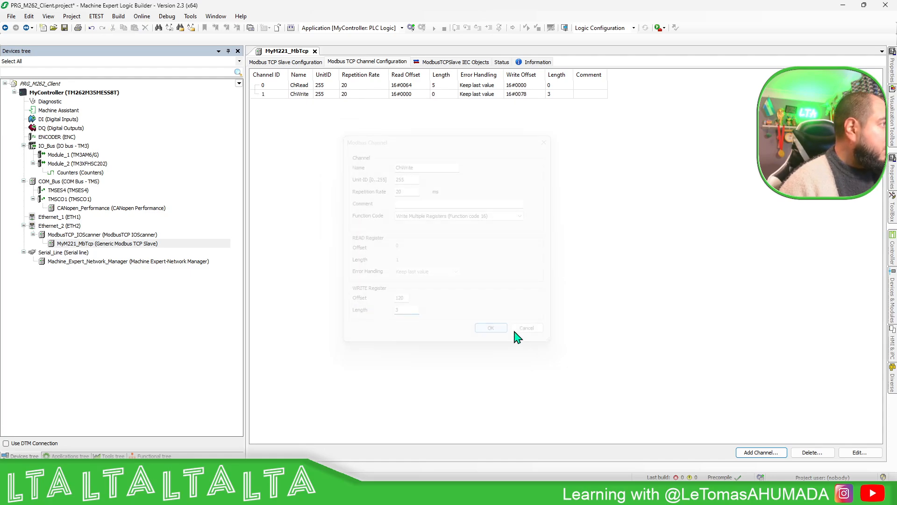
Examine the ChRead and ChWrite addresses in the slave's I/O mapping, widening the Description column
click(442, 63)
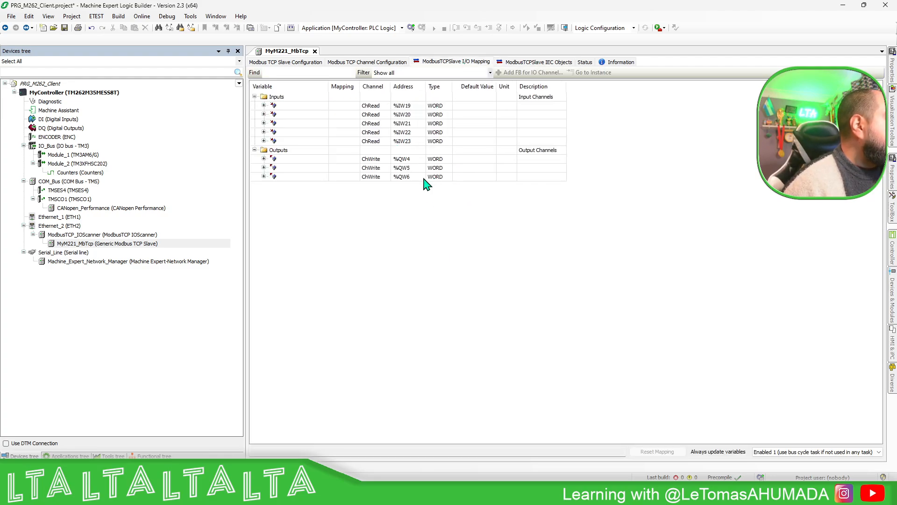
drag(566, 86, 619, 87)
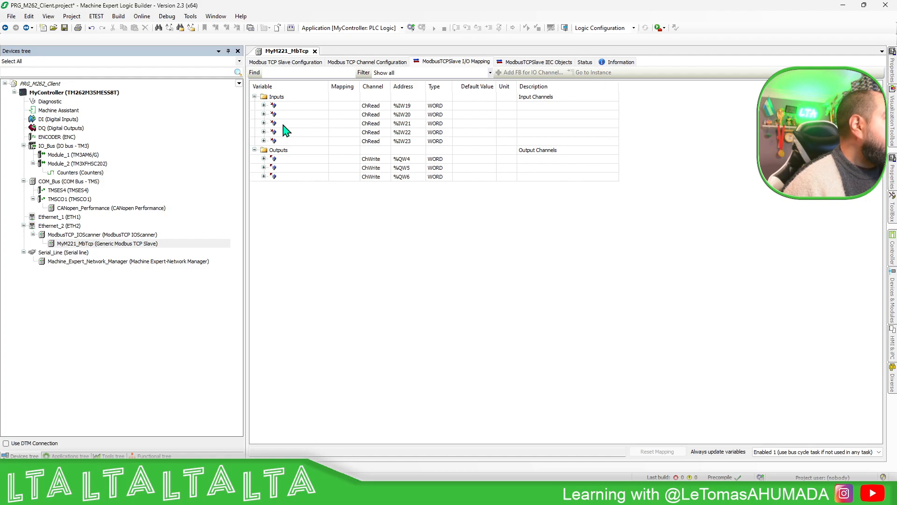
Select the TM262-35 at 192.168.0.62 in MyController's communication settings and check the fixed IP configuration of Ethernet_2
double_click(101, 92)
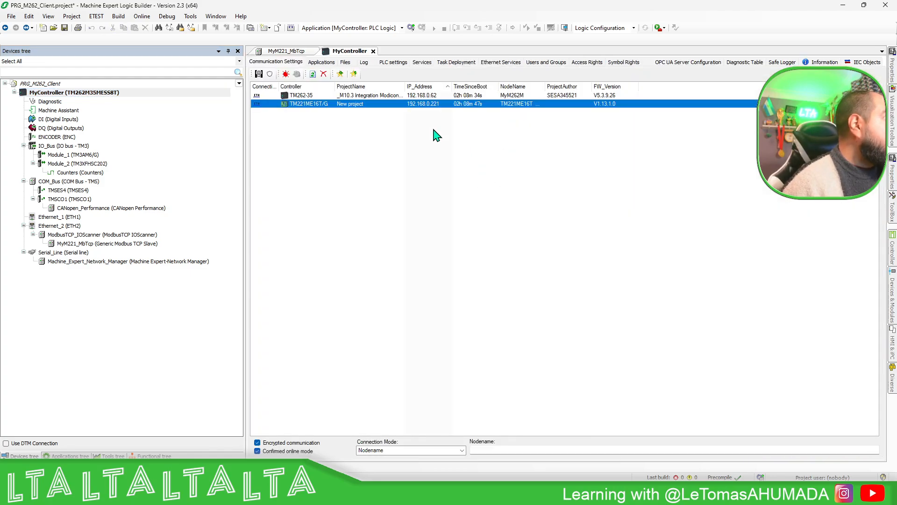
click(434, 95)
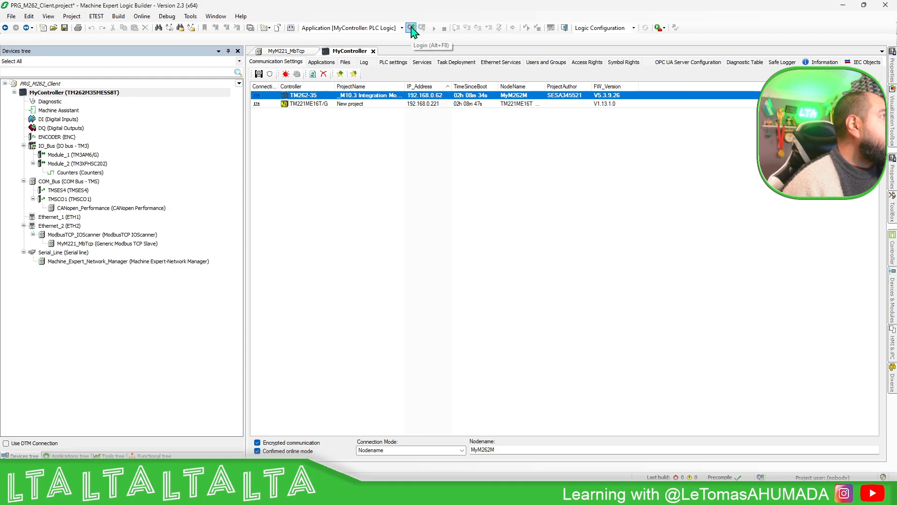
double_click(63, 226)
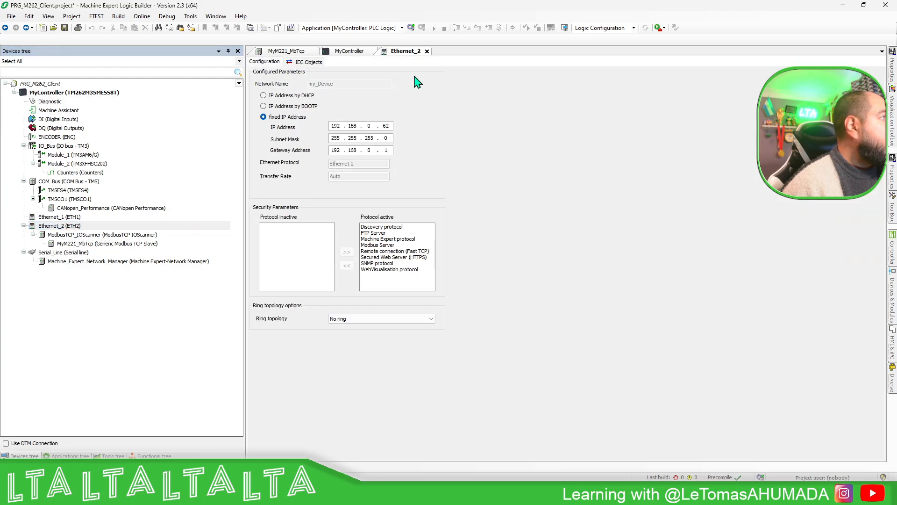
click(427, 51)
click(360, 96)
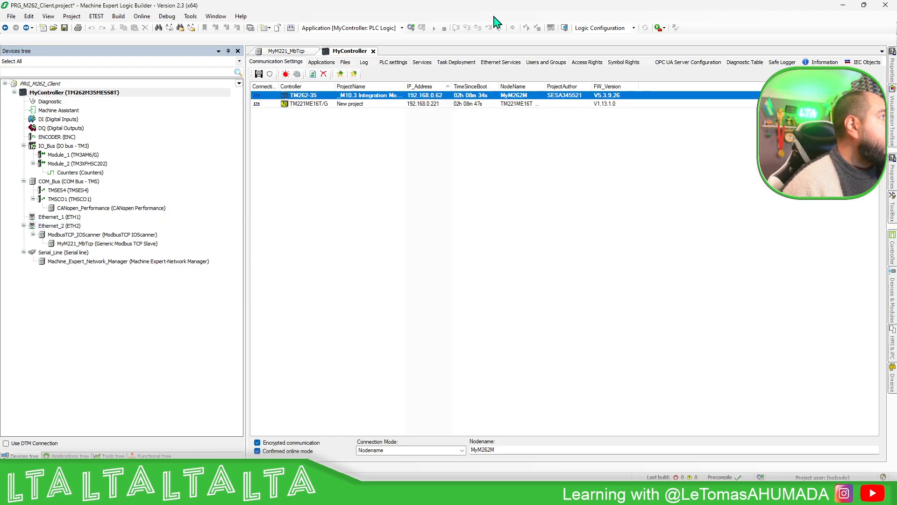
click(432, 27)
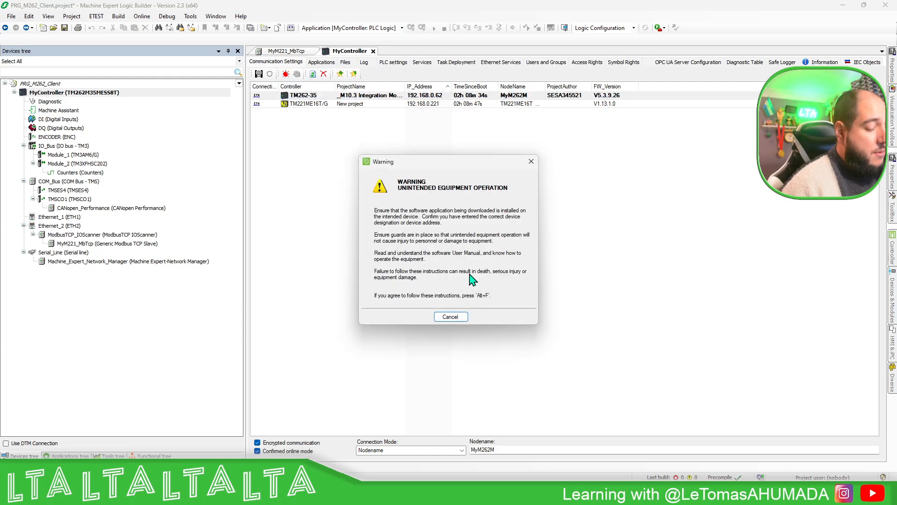
click(462, 316)
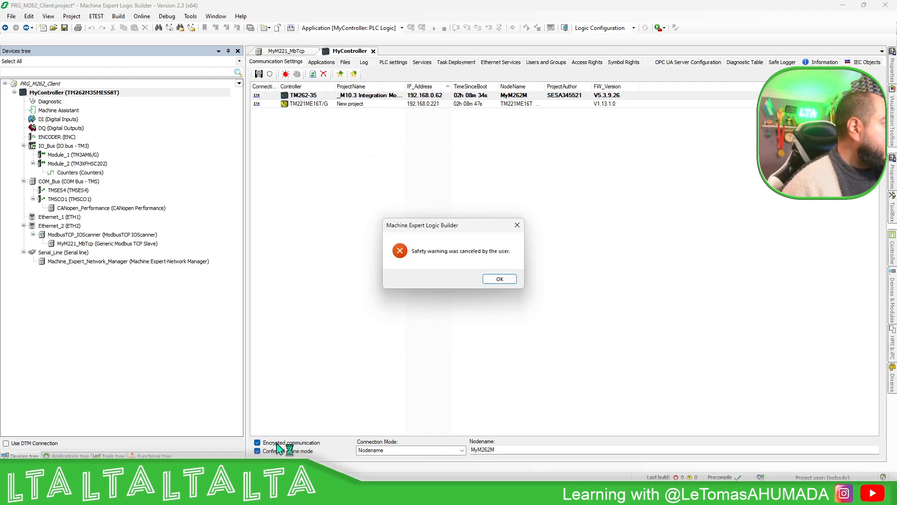
click(499, 279)
Disable Confirmed online mode, then log in to MyController as Administrator with the account password and confirm the application download
click(257, 451)
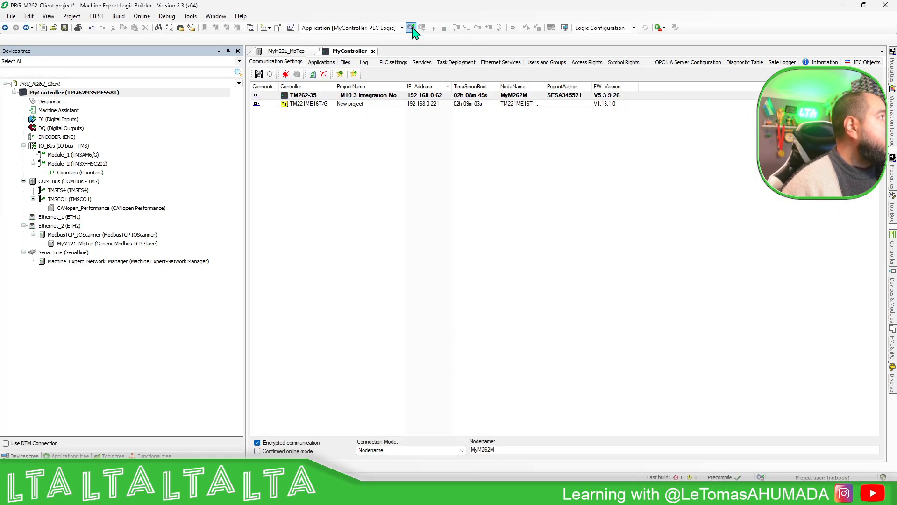
click(433, 26)
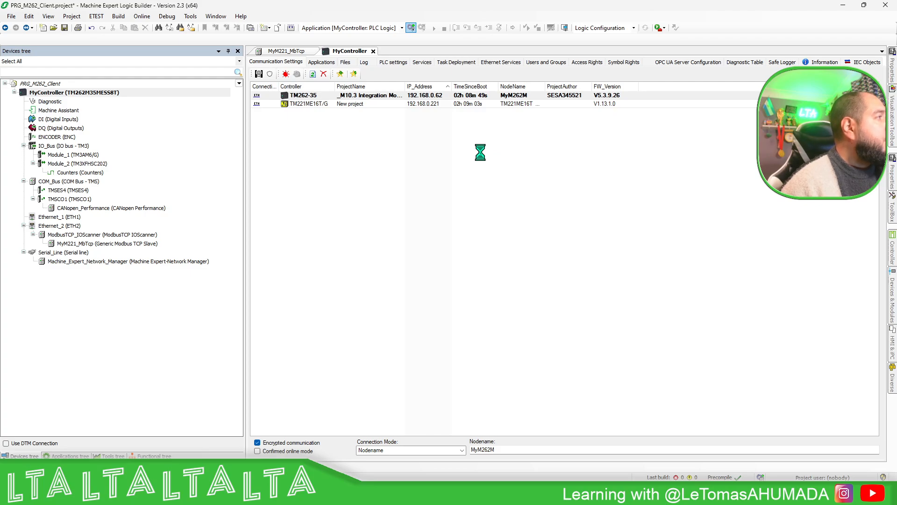
key(alt+f)
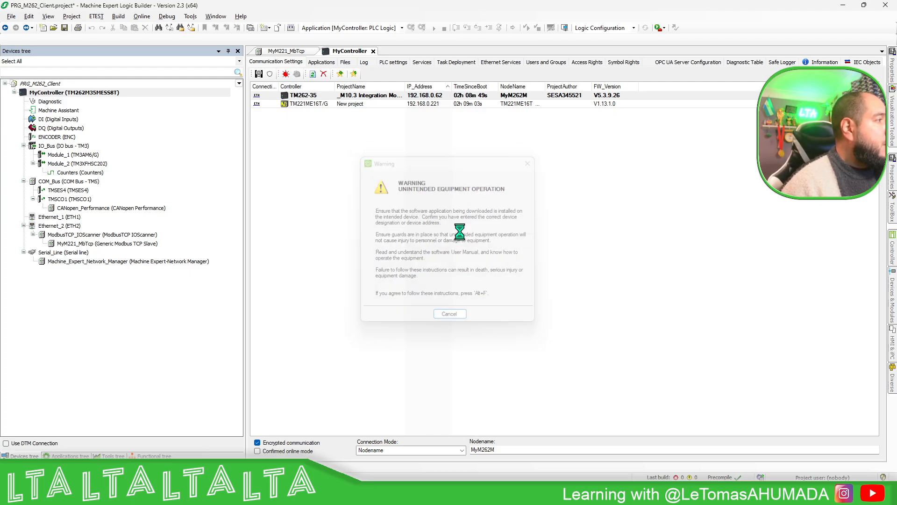
text(Administrator)
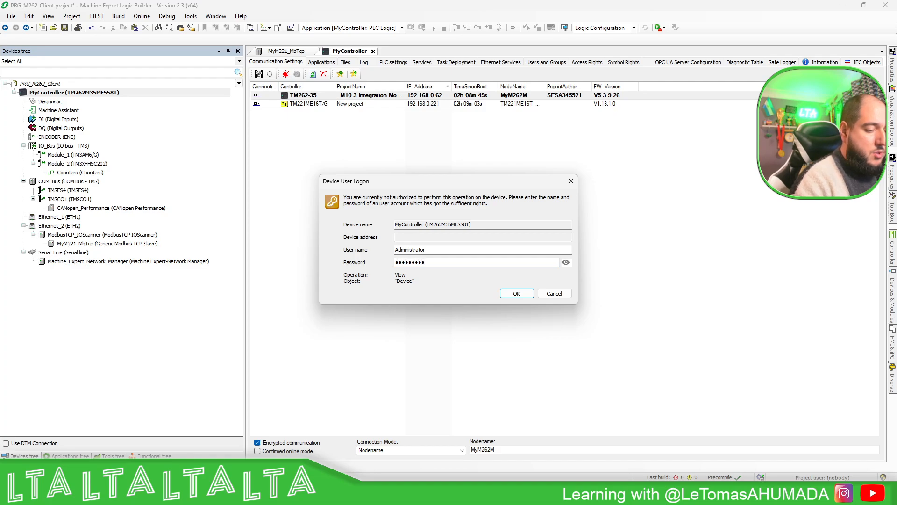
click(519, 294)
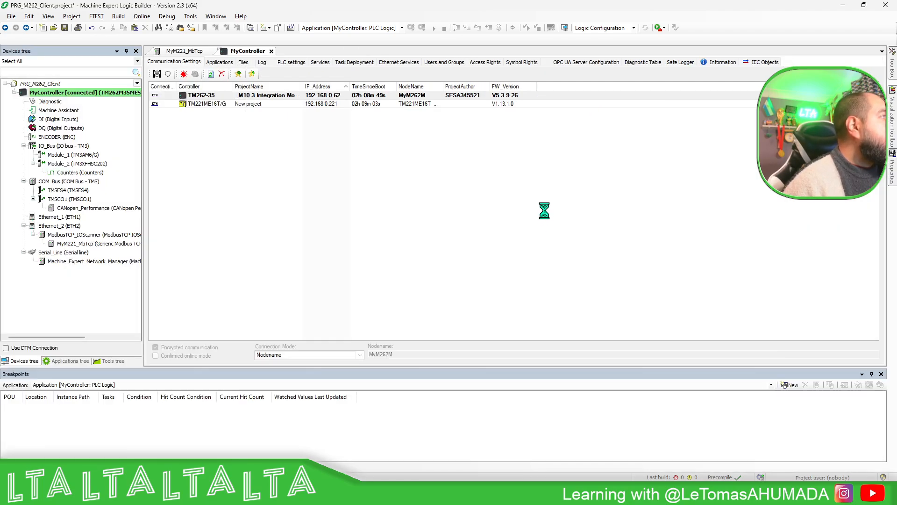
click(440, 268)
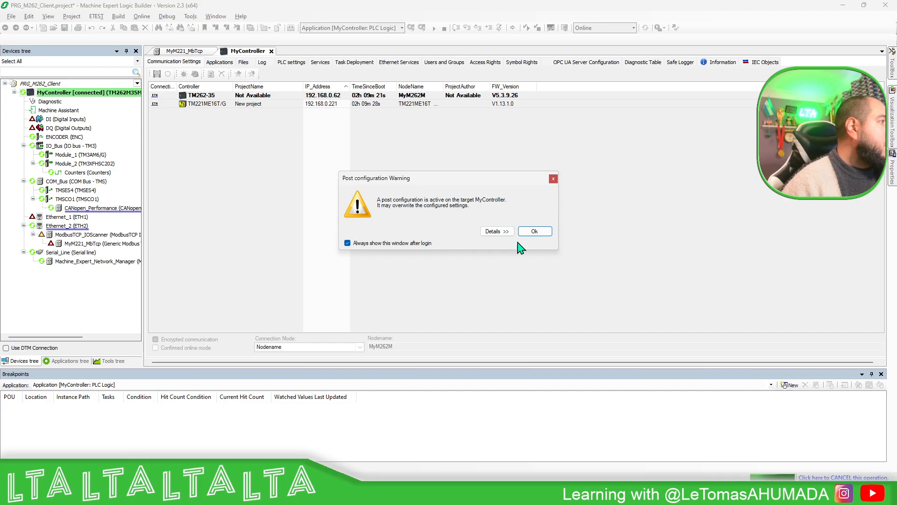
Acknowledge the post configuration warning and start the application on MyController
click(532, 231)
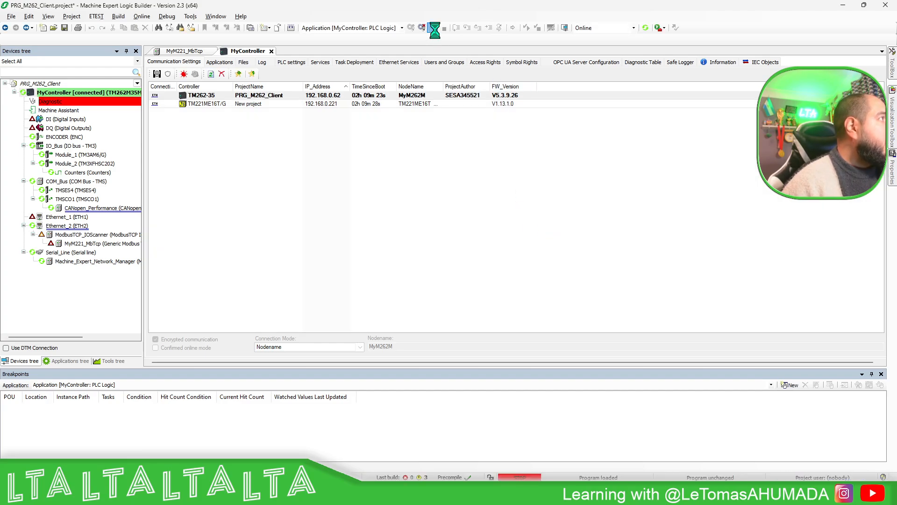
click(434, 28)
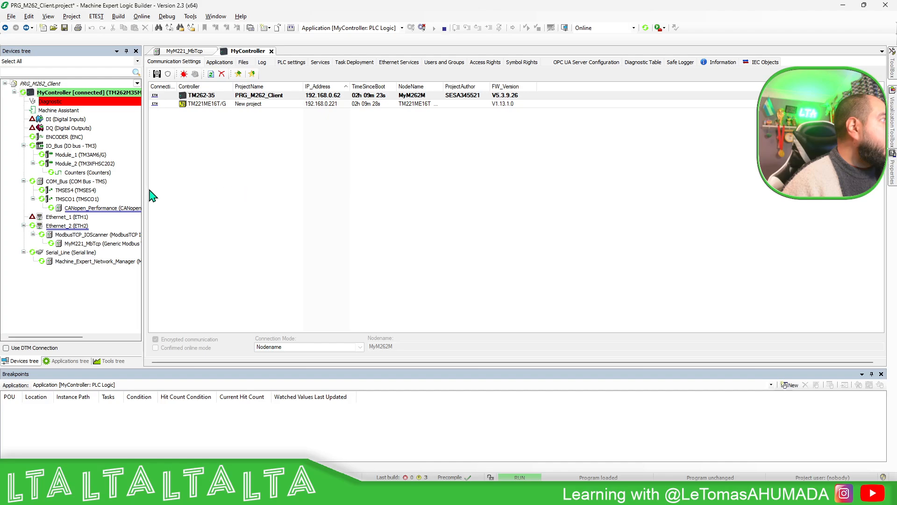
Open MyM221_MbTcp's I/O mapping and inspect the individual bits of ChRead words %IW20 and %IW21
double_click(78, 243)
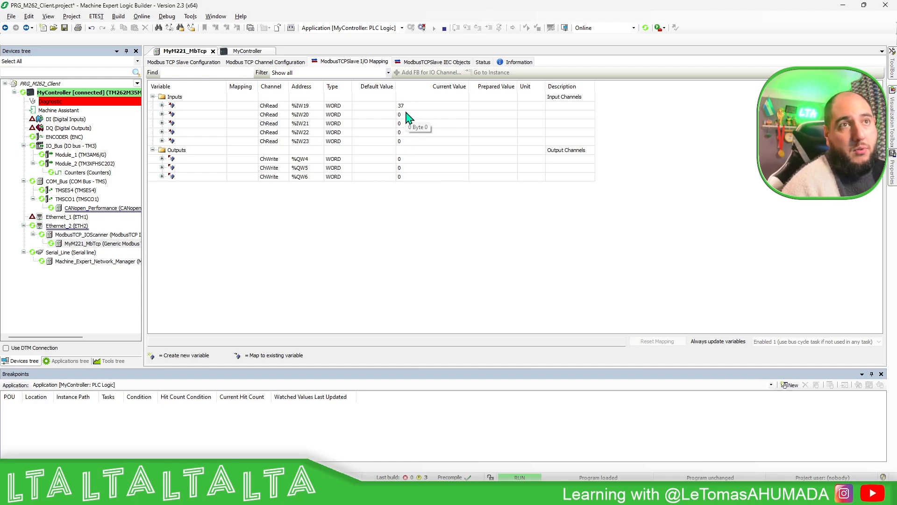
click(161, 114)
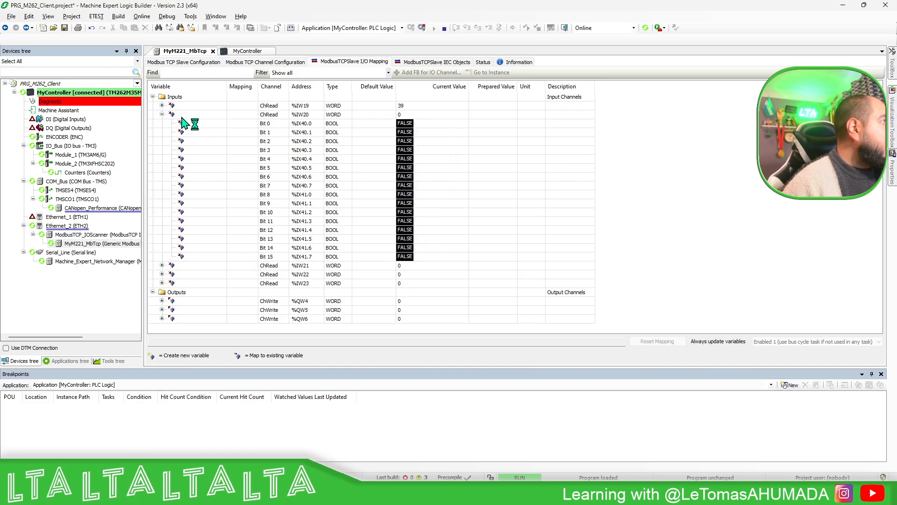
click(162, 115)
click(161, 123)
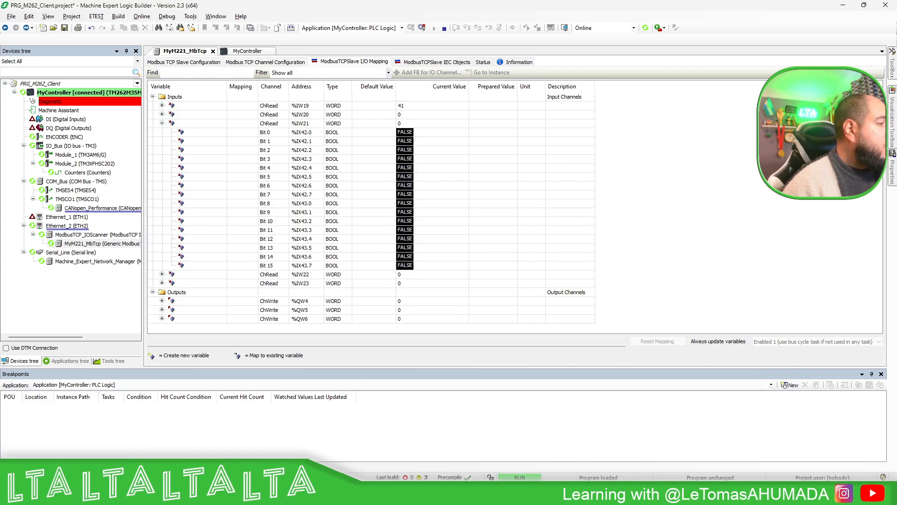
Switch to Machine Expert - Basic and set the %M12 contact in Rung1 of SR_Database to true
click(623, 493)
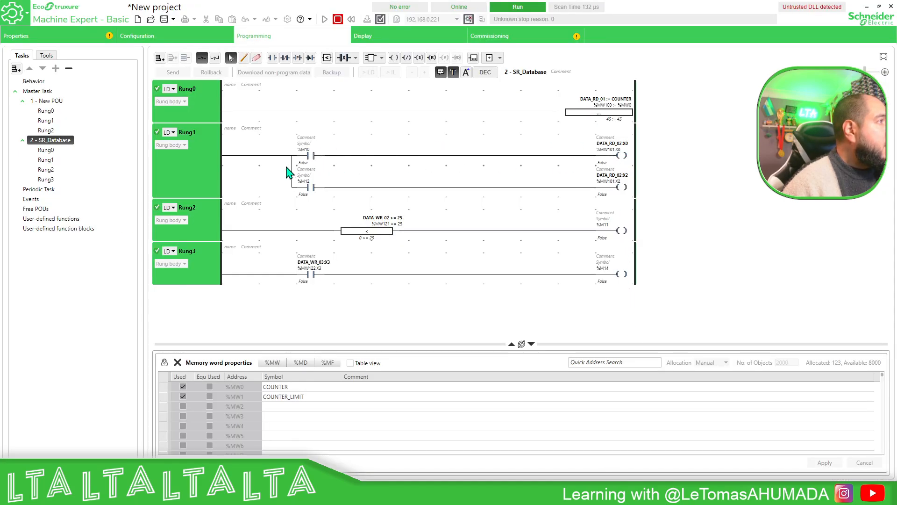
click(312, 172)
click(314, 203)
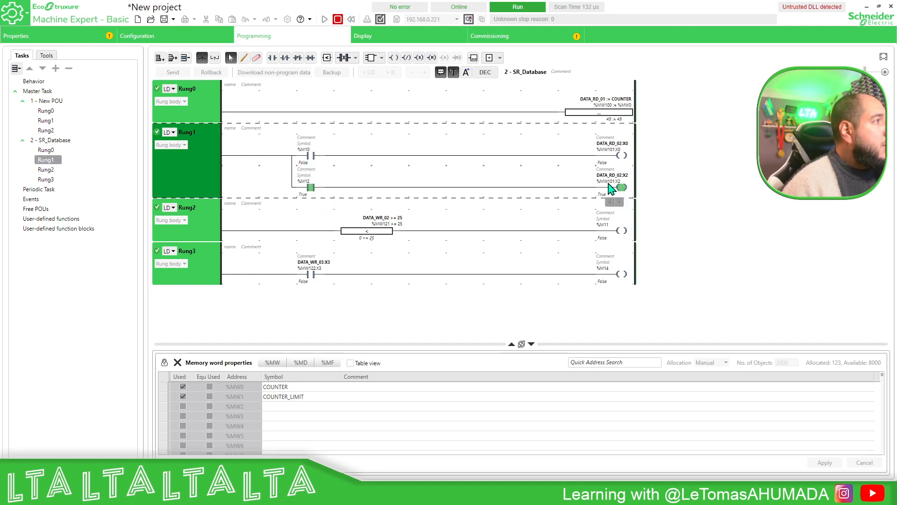
Switch back to Machine Expert Logic Builder, check the bits of ChRead word %IW20, and collapse the expanded input words
click(573, 494)
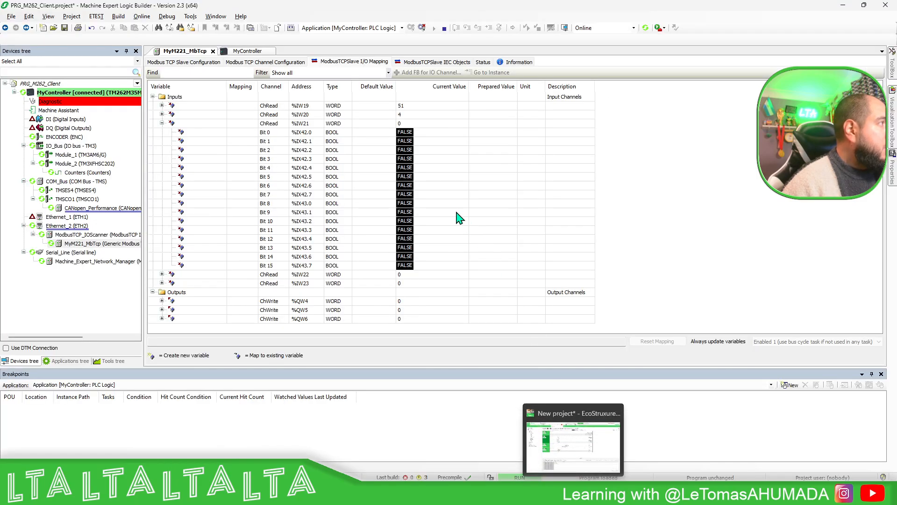
click(162, 114)
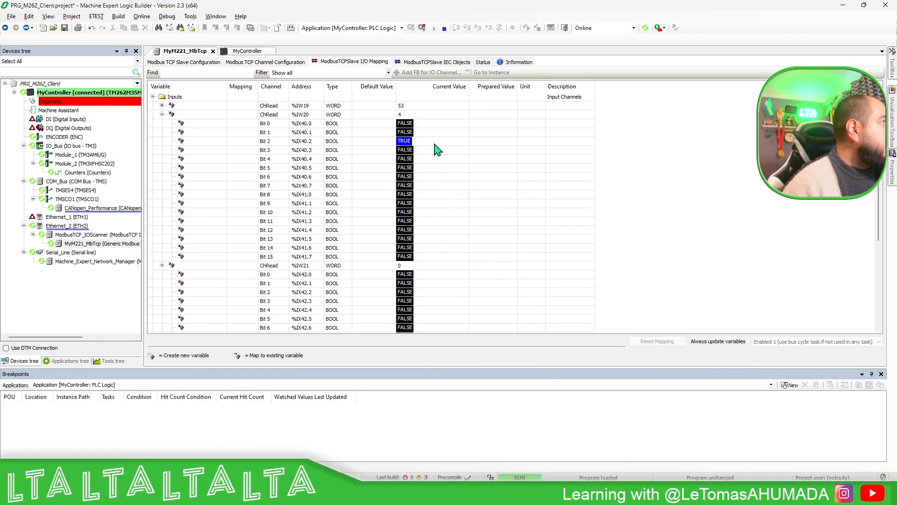
click(431, 142)
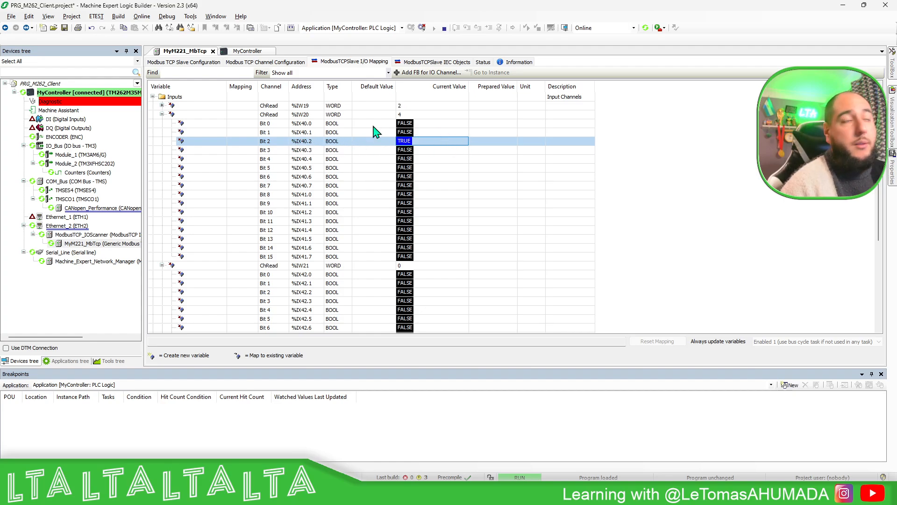
click(164, 115)
click(161, 114)
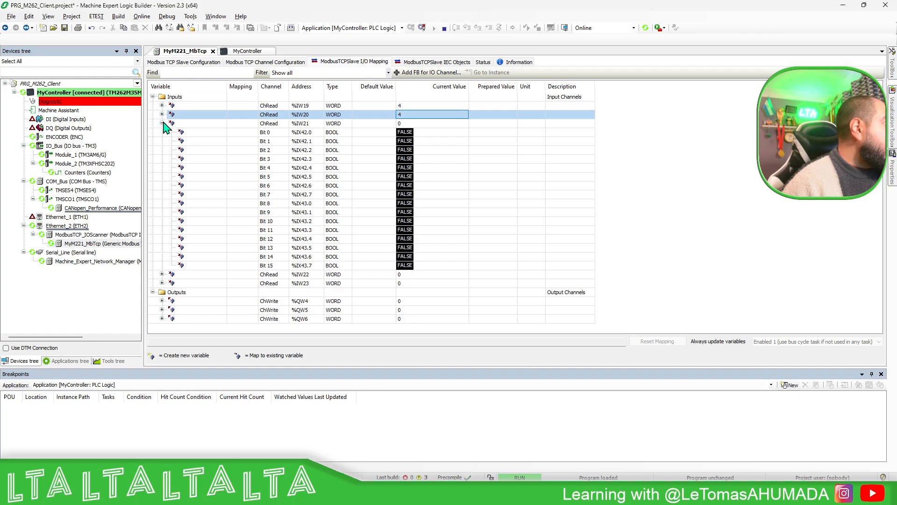
click(163, 124)
Write 78 to ChWrite word %QW4 and check the comparison in Rung2 in Machine Expert - Basic
click(163, 160)
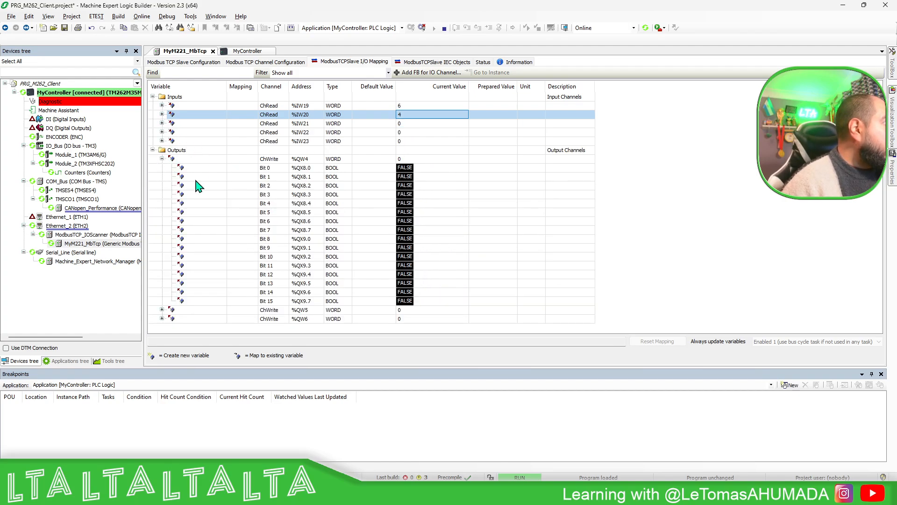
click(475, 158)
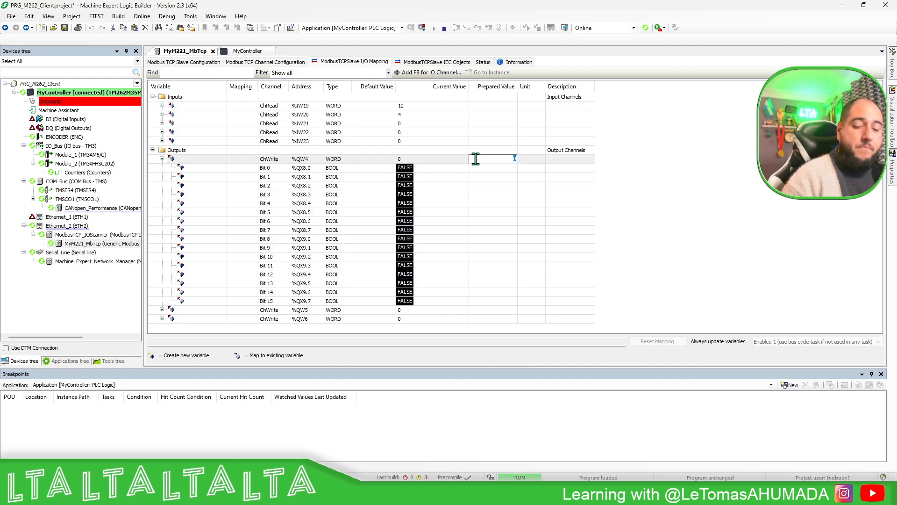
key(Return)
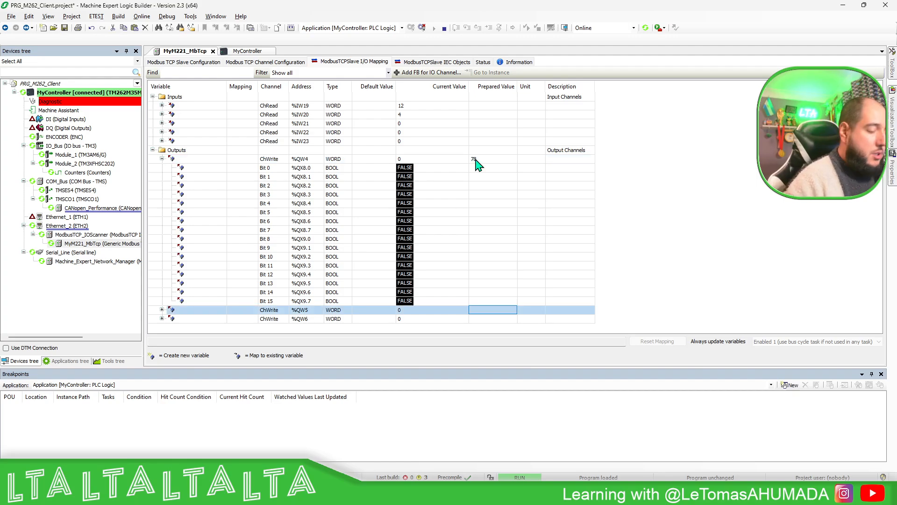
key(ctrl+F7)
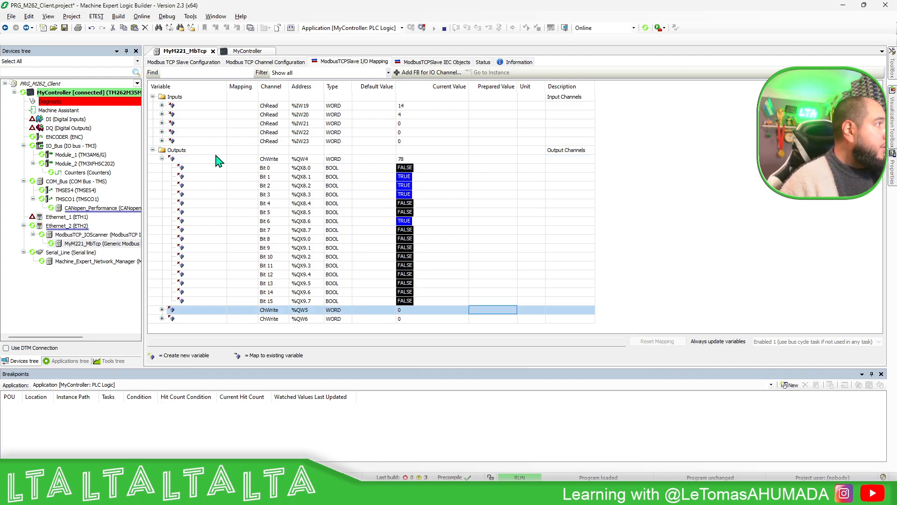
click(162, 159)
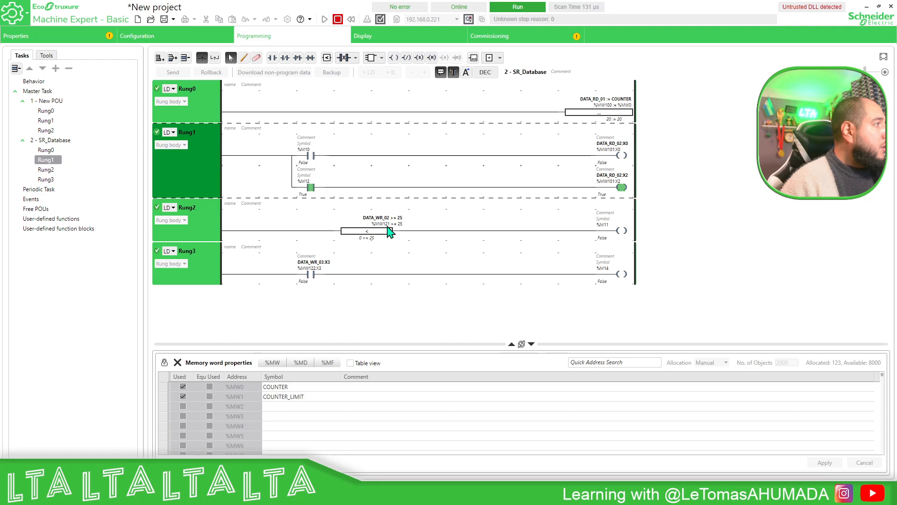
click(594, 491)
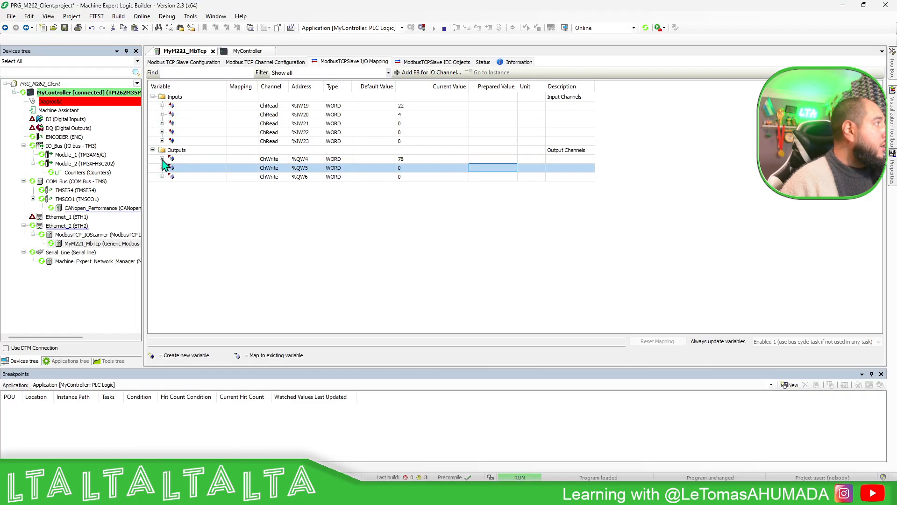
Write 0 to ChWrite word %QW4 and 142 to ChWrite word %QW5
click(493, 167)
click(491, 159)
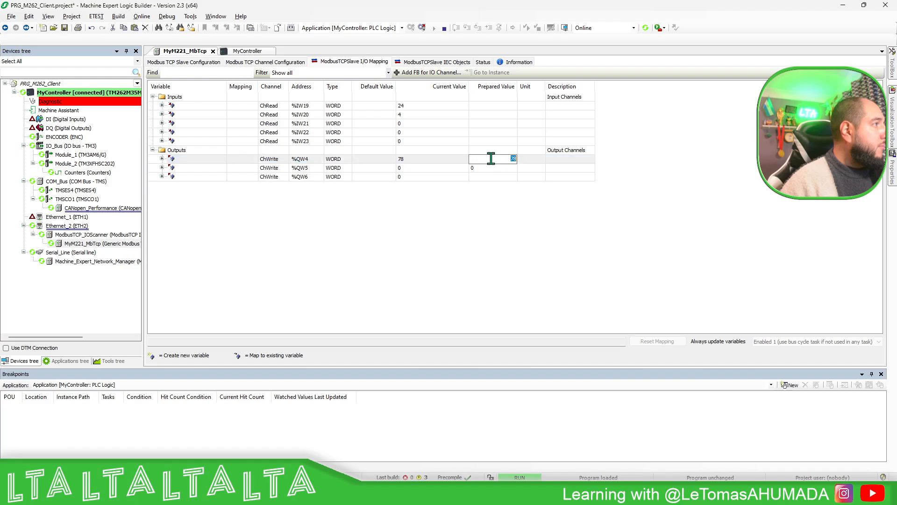
text(0)
key(Return)
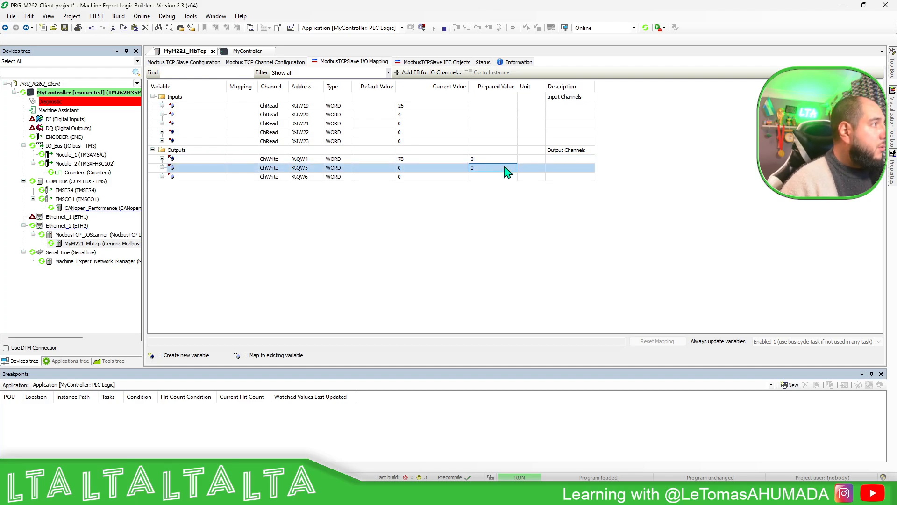
click(505, 167)
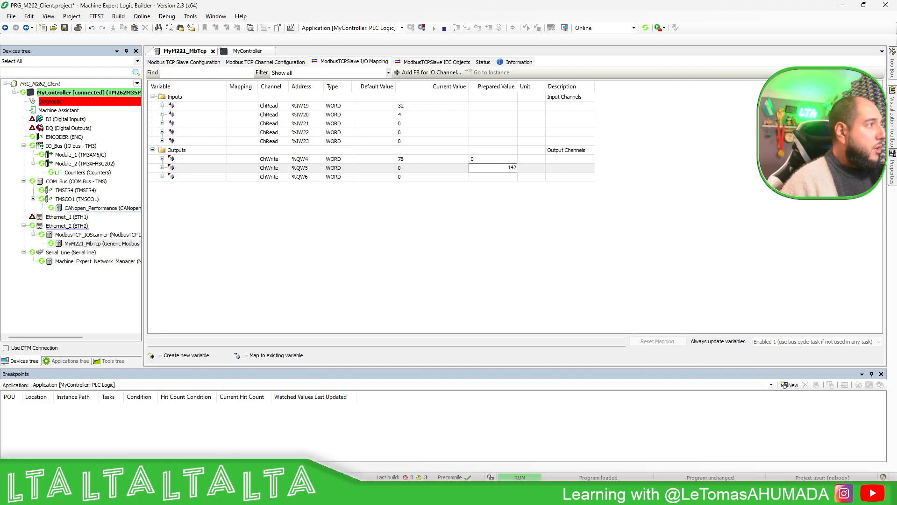
text(142)
key(Return)
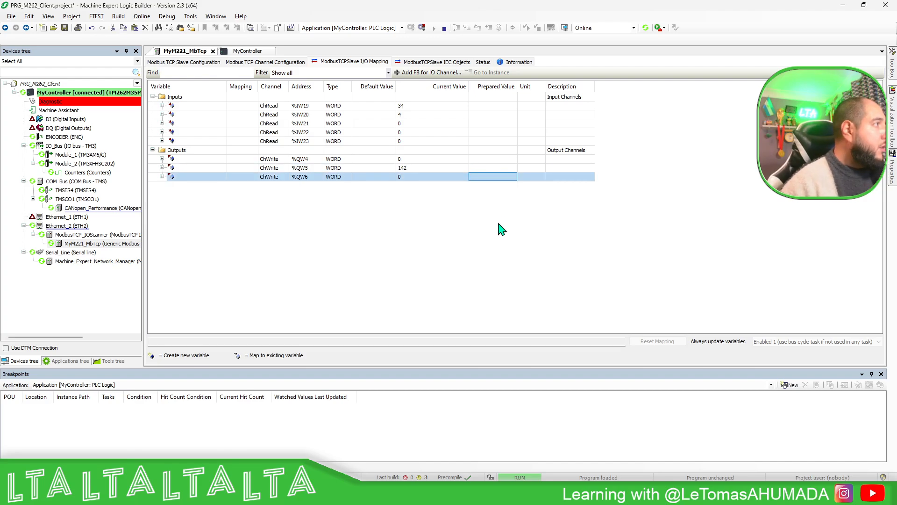
Switch to Machine Expert - Basic and create a new animation table named Table_Database
click(560, 495)
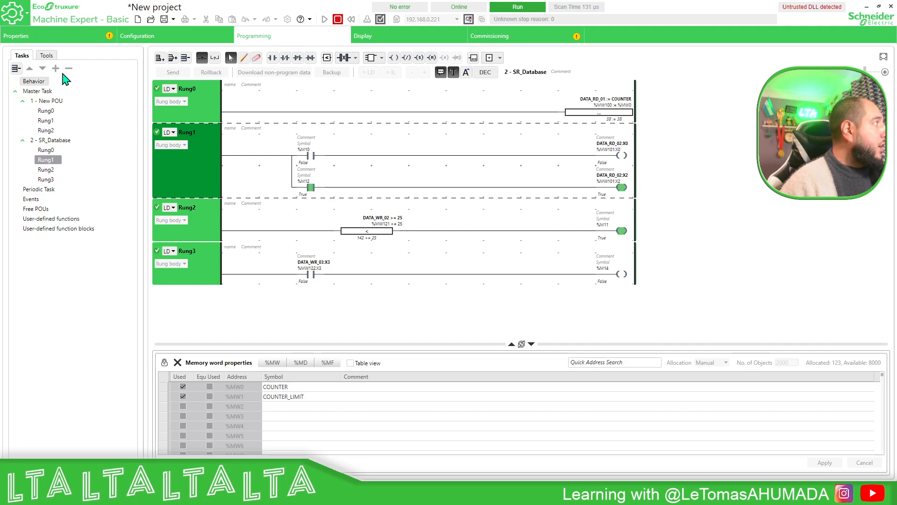
click(46, 55)
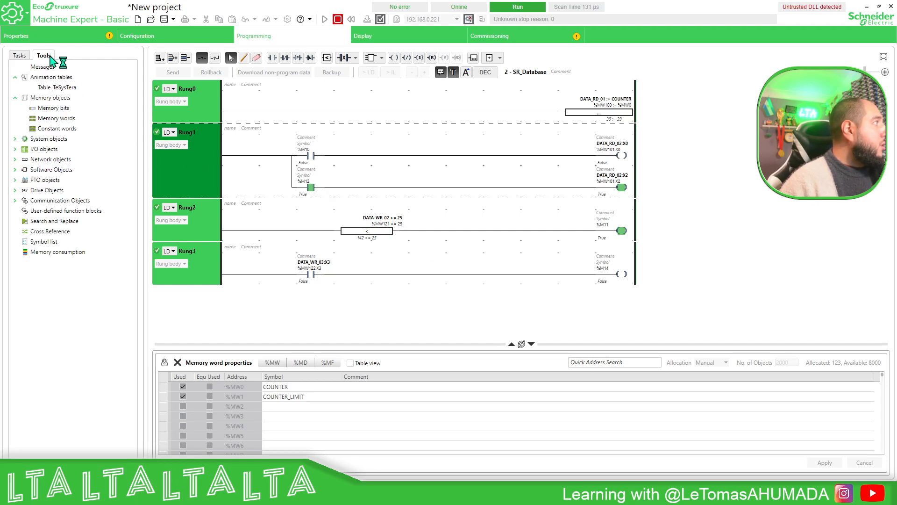
right_click(65, 77)
click(95, 93)
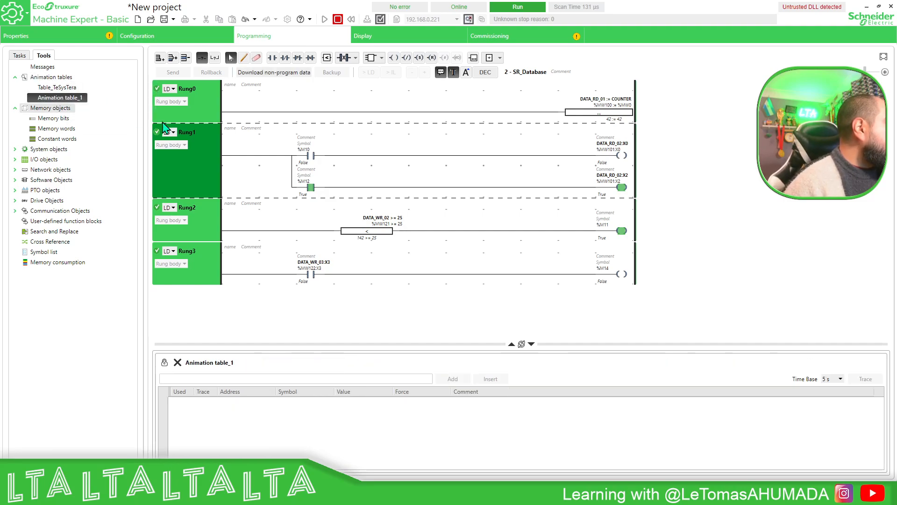
right_click(74, 99)
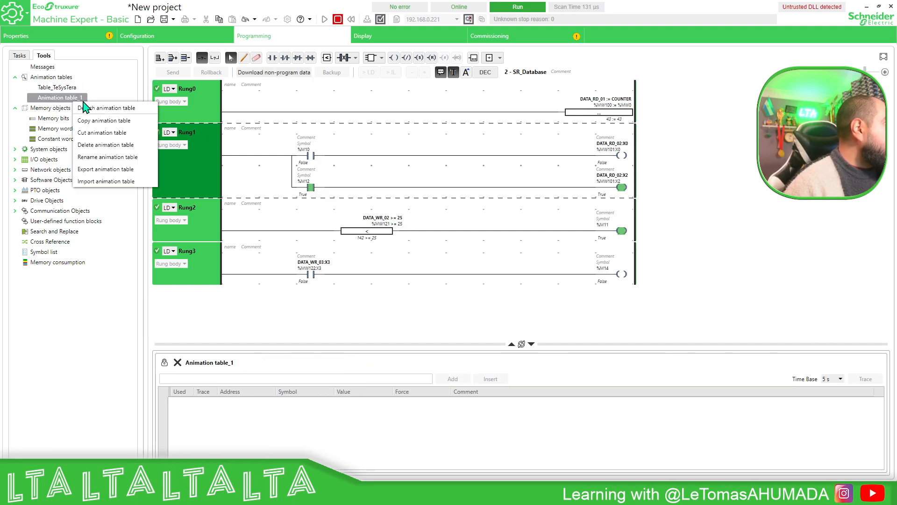
click(105, 157)
text(Tabl)
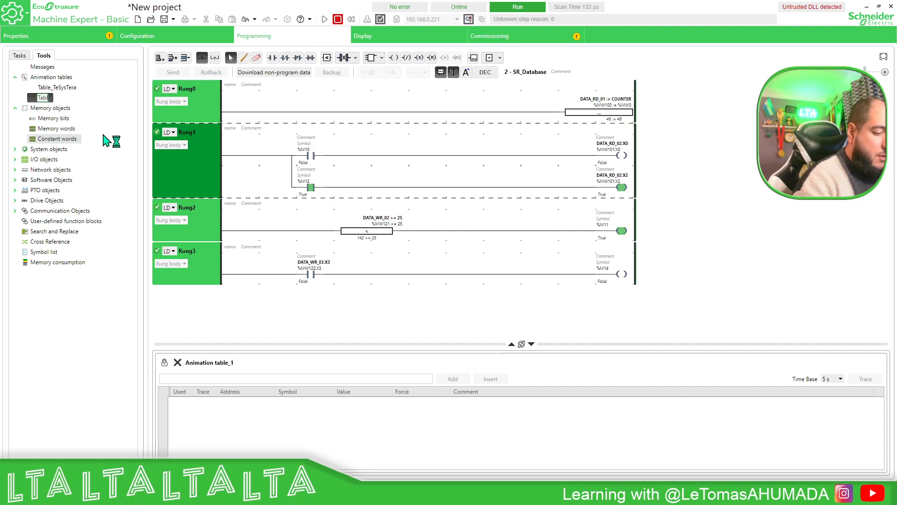
text(e_Database)
key(Return)
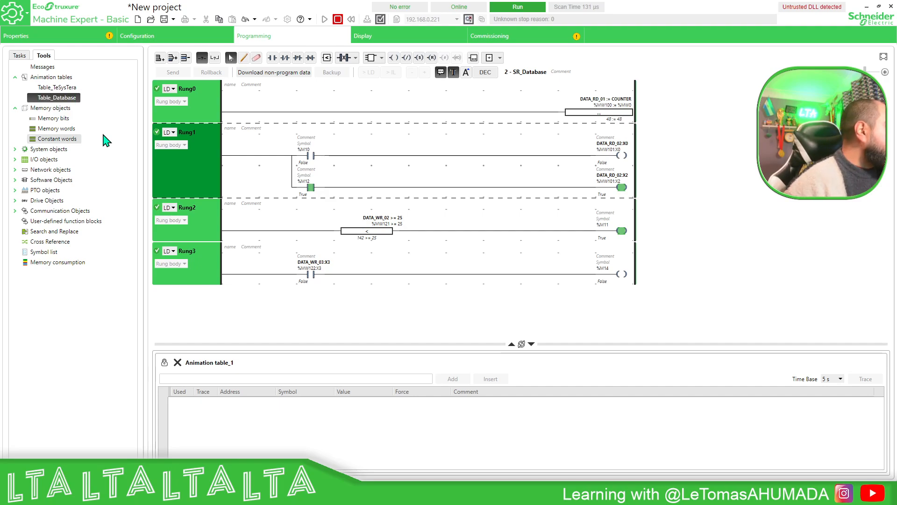
Add the five read words starting at %MW100 to Table_Database with the entry %MW100:5
click(201, 380)
text(%MW)
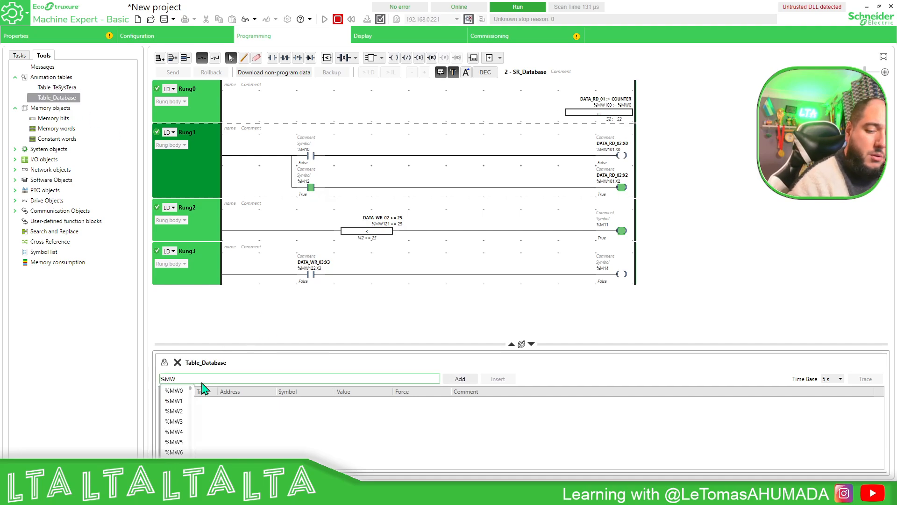
text(100)
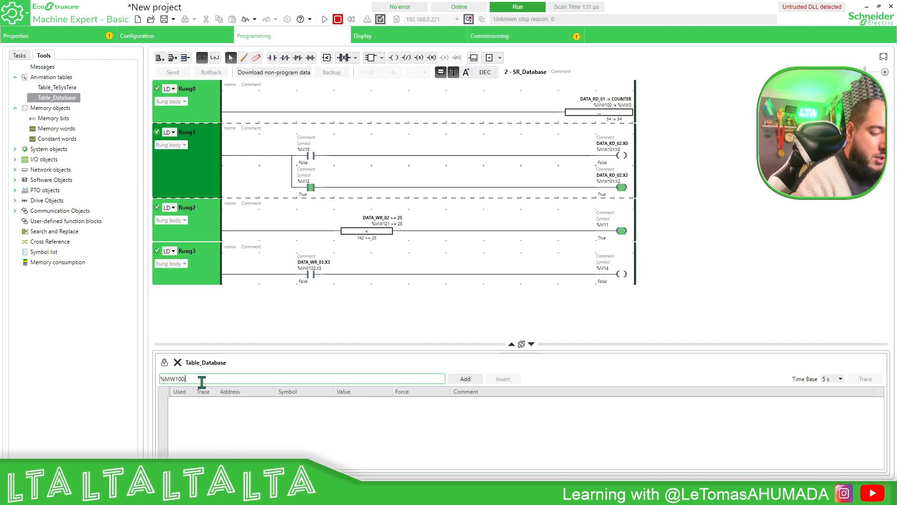
text(:5)
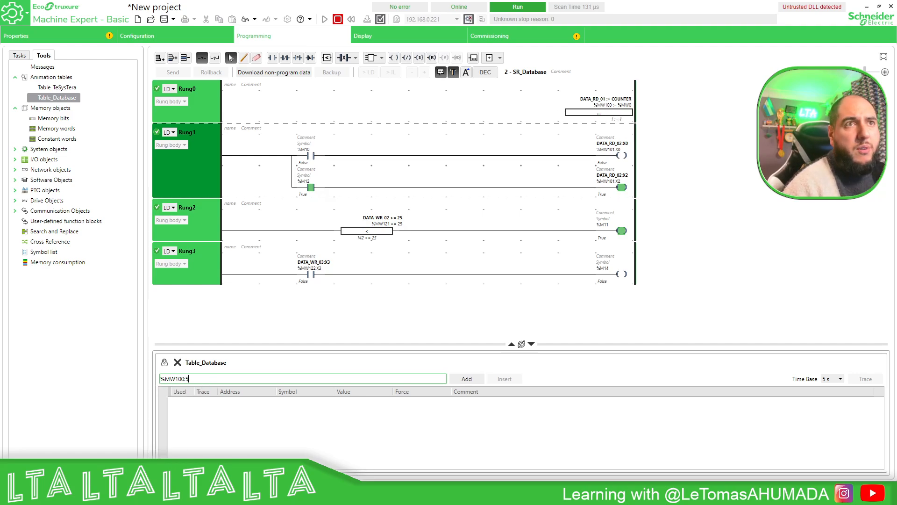
key(Return)
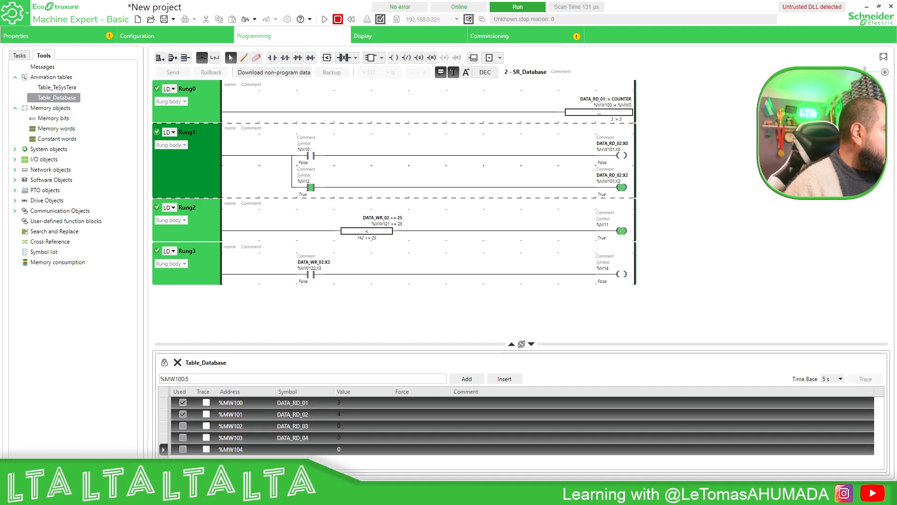
Add the five words starting at %MW120 to Table_Database with the entry %MW120:5
click(191, 377)
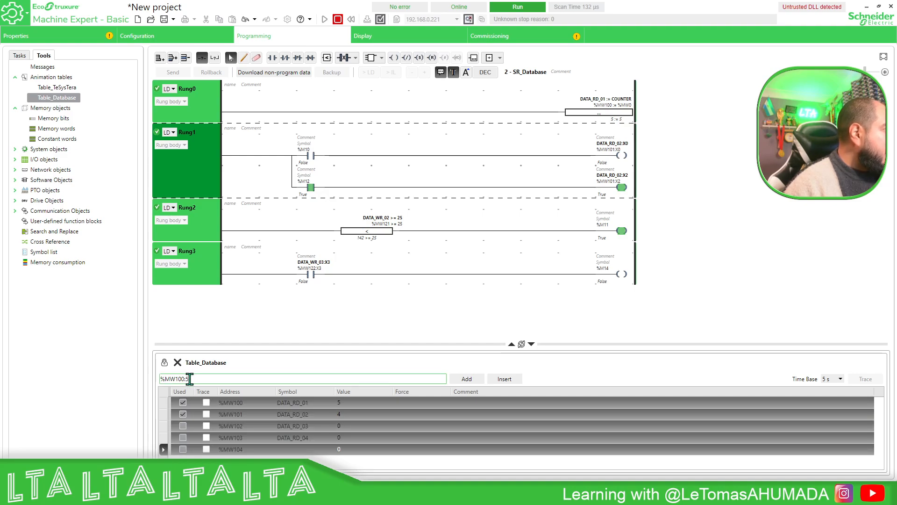
key(BackSpace)
key(BackSpace)
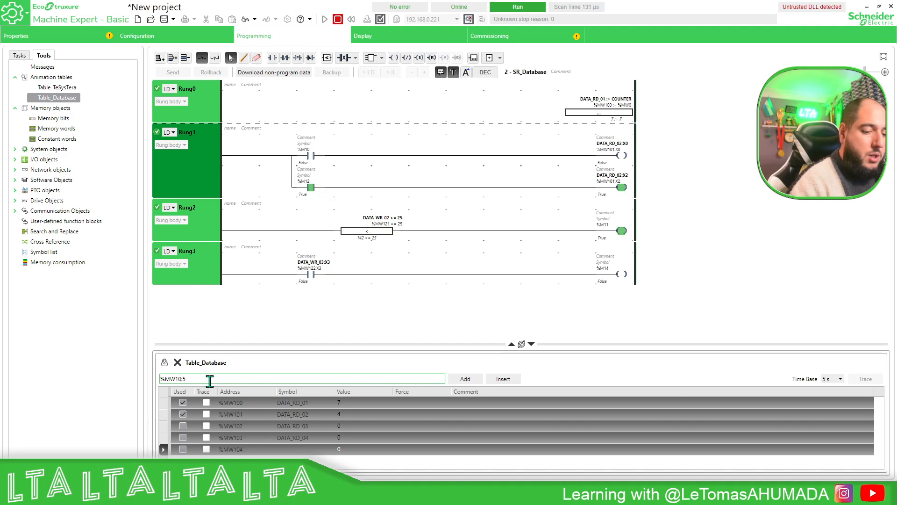
text(20)
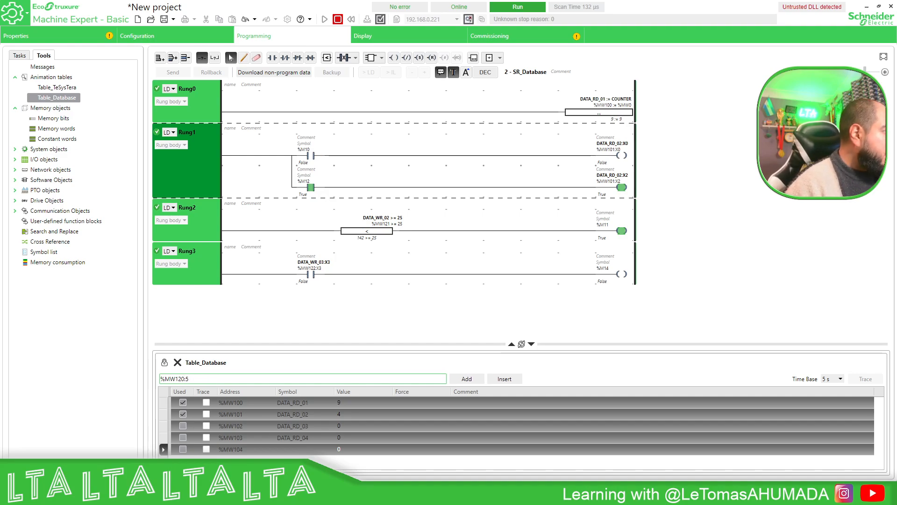
key(Return)
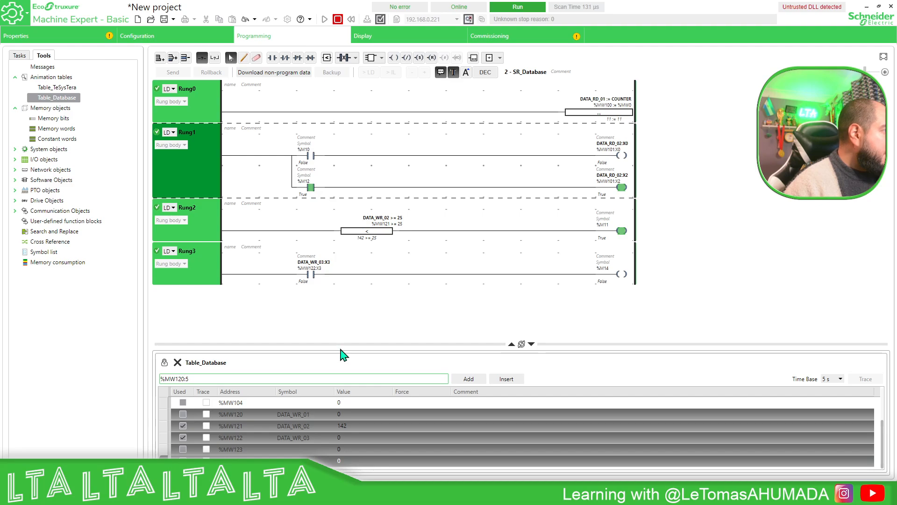
Enlarge the Table_Database area so all ten read and write words fit, and select only the %MW124 row
drag(344, 344, 346, 285)
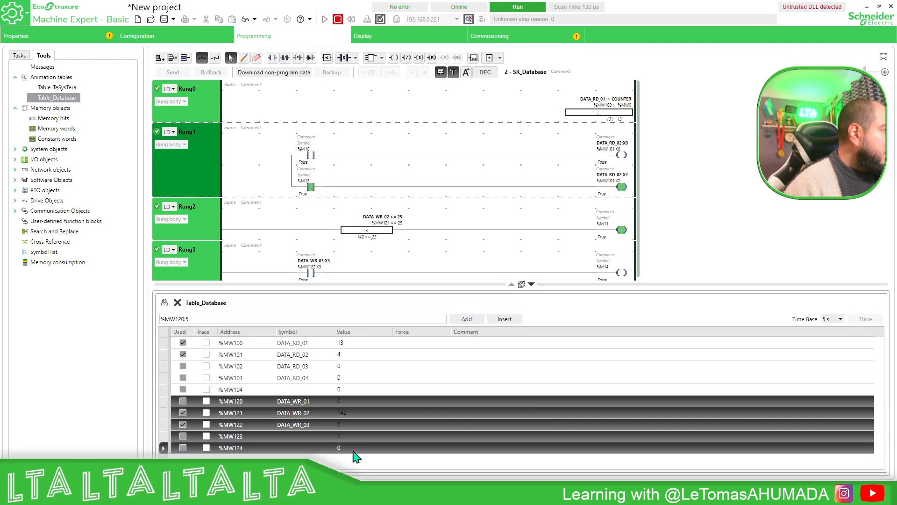
click(350, 448)
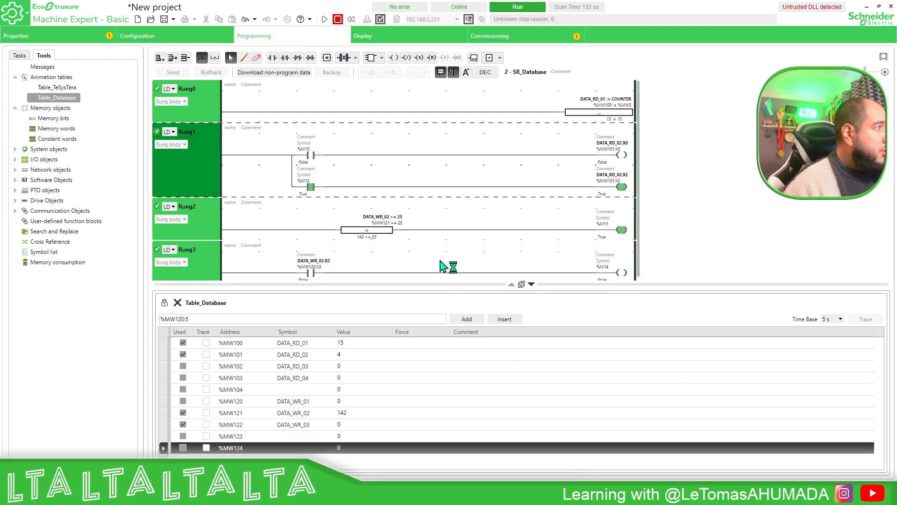
scroll(406, 256, down, 1)
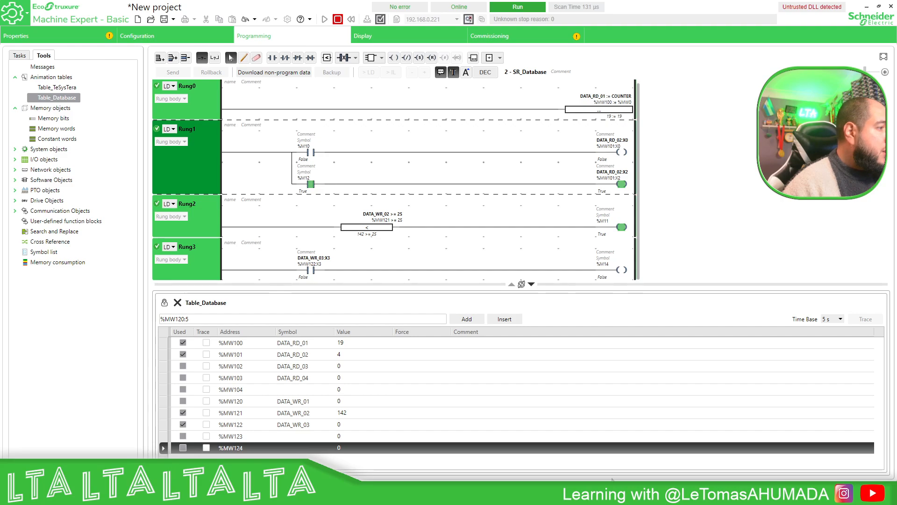
Switch to Machine Expert Logic Builder, expand ChWrite word %QW6 and write TRUE to Bit 3 (%QX12.3)
click(533, 432)
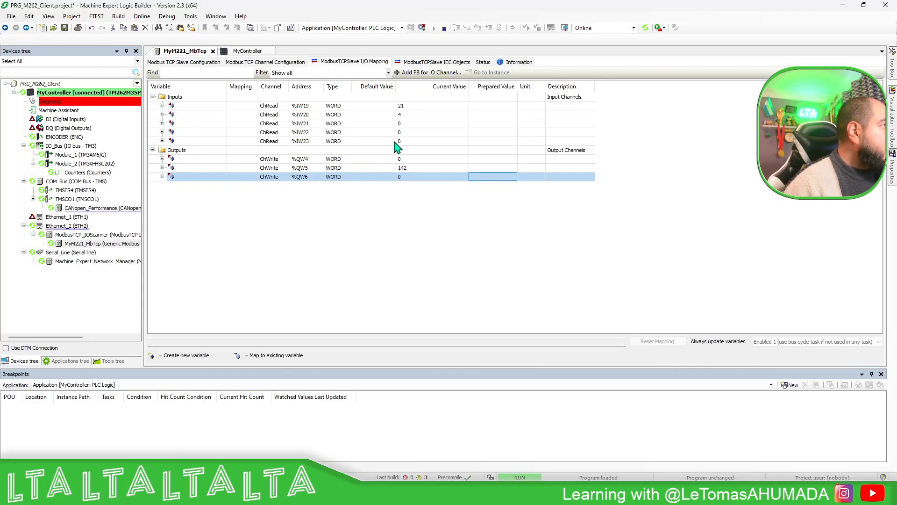
click(162, 176)
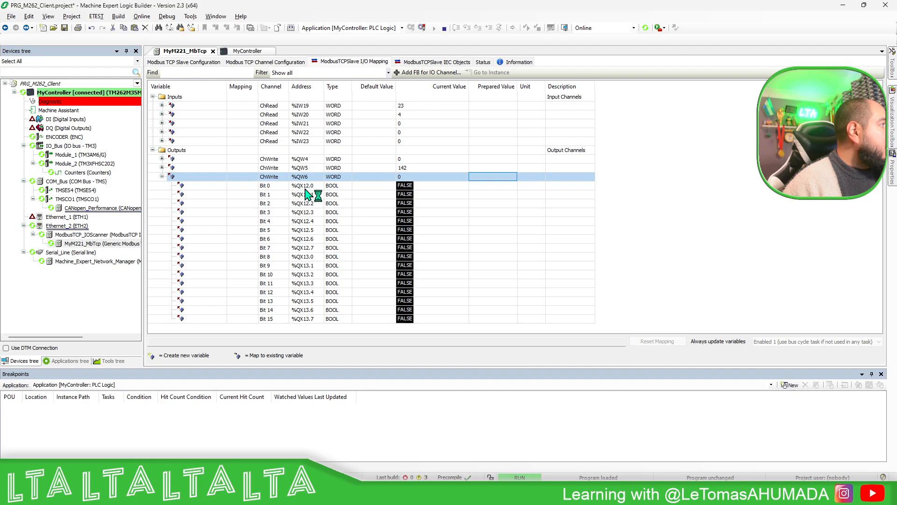
click(220, 186)
click(219, 194)
click(219, 203)
click(218, 219)
click(219, 213)
click(487, 218)
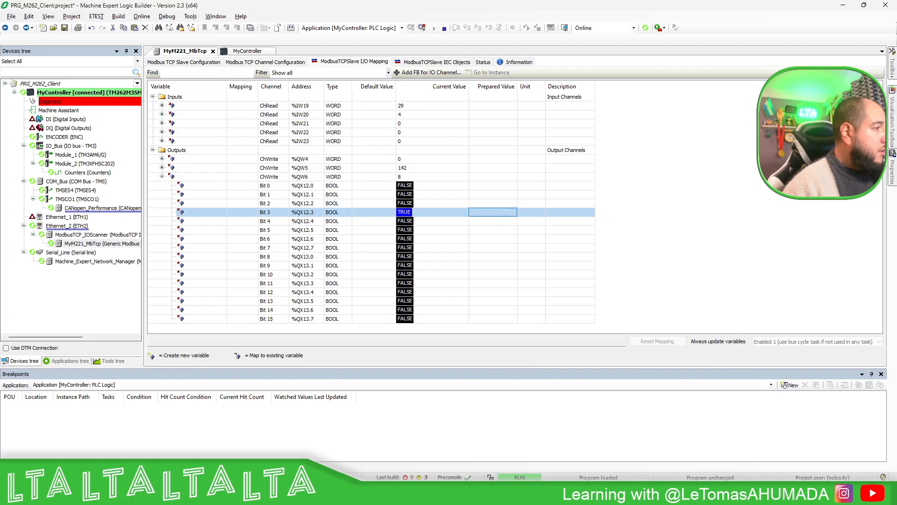
Return to Machine Expert - Basic and log out of the controller, agreeing to download the non-program data
key(alt+Tab)
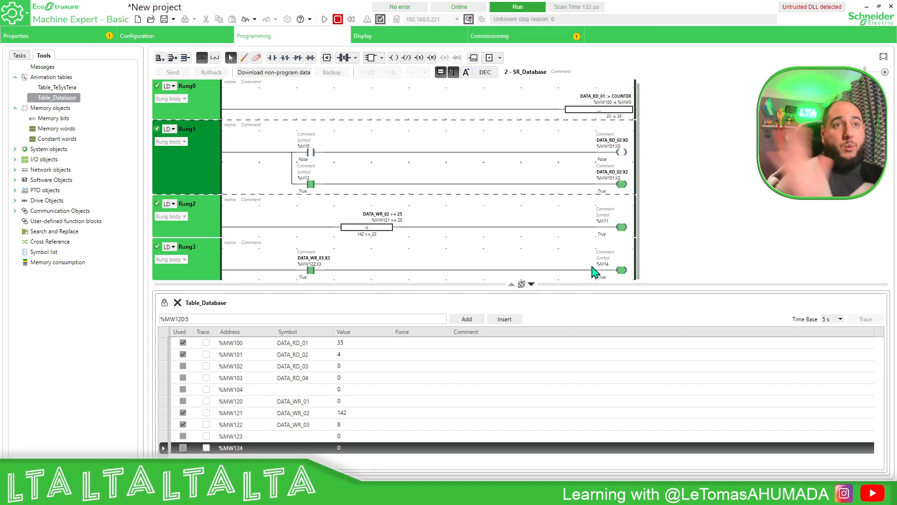
click(469, 19)
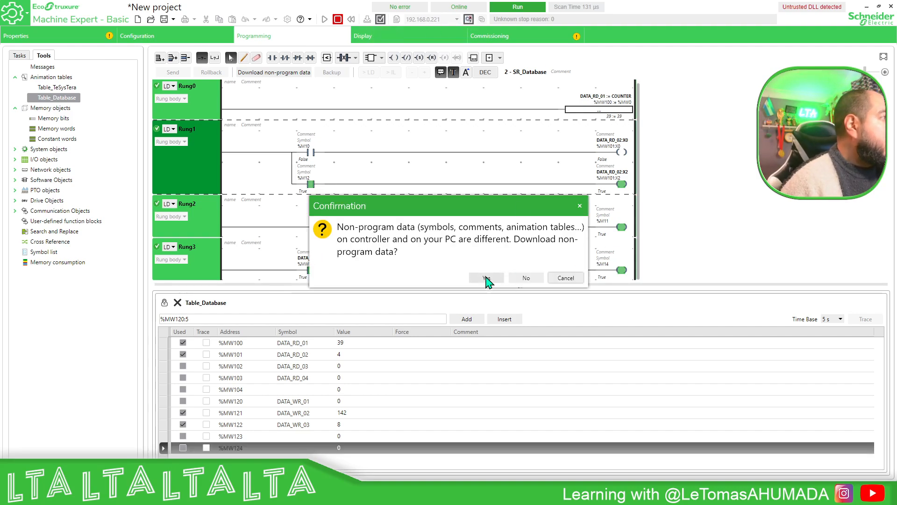
click(488, 278)
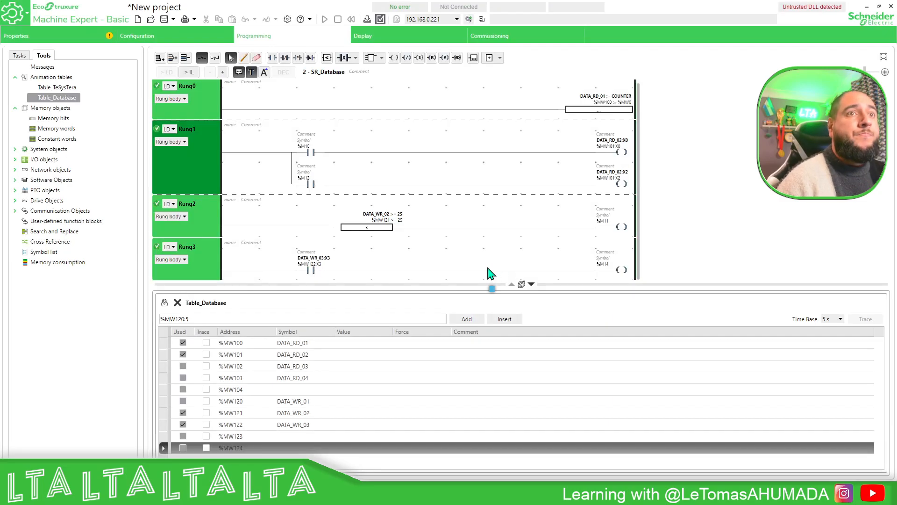
Enable Modbus mapping for Modbus TCP IOScanner with 5 output registers (%IWM) and 2 input registers (%QWM), and apply it
click(189, 38)
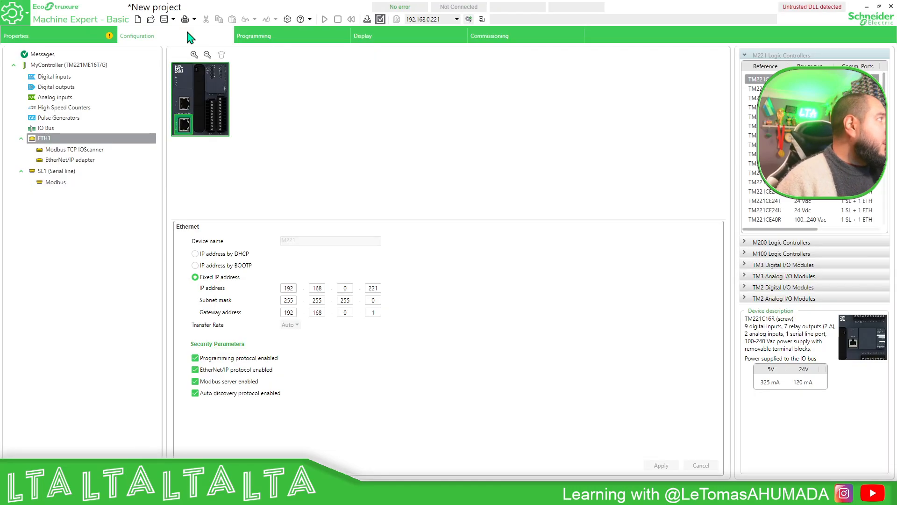
click(60, 149)
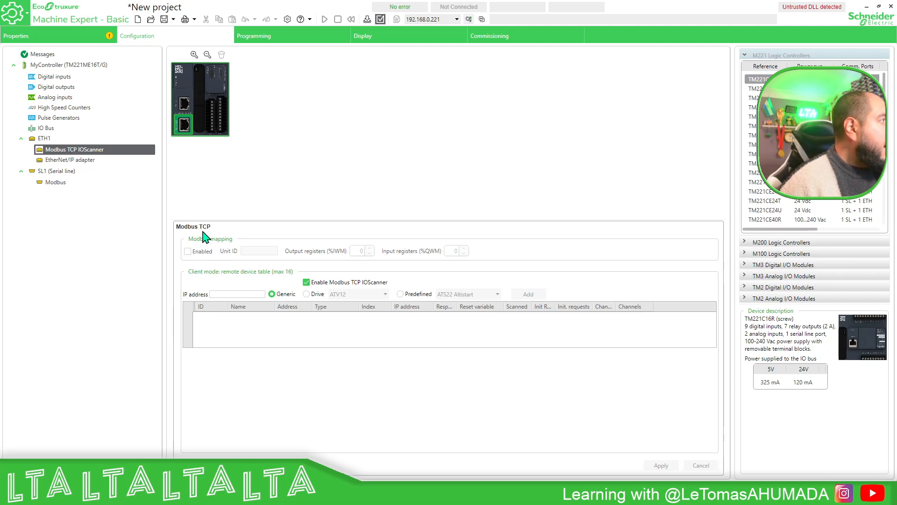
click(188, 251)
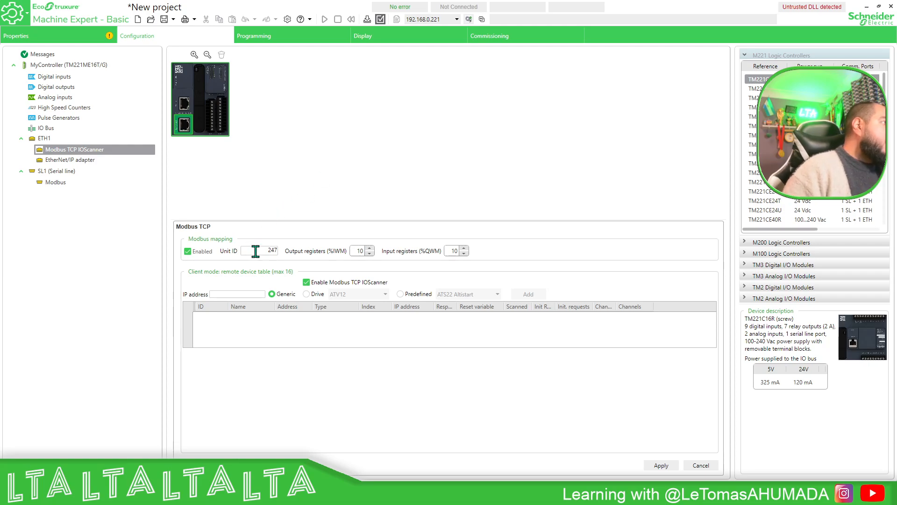
drag(255, 252, 282, 255)
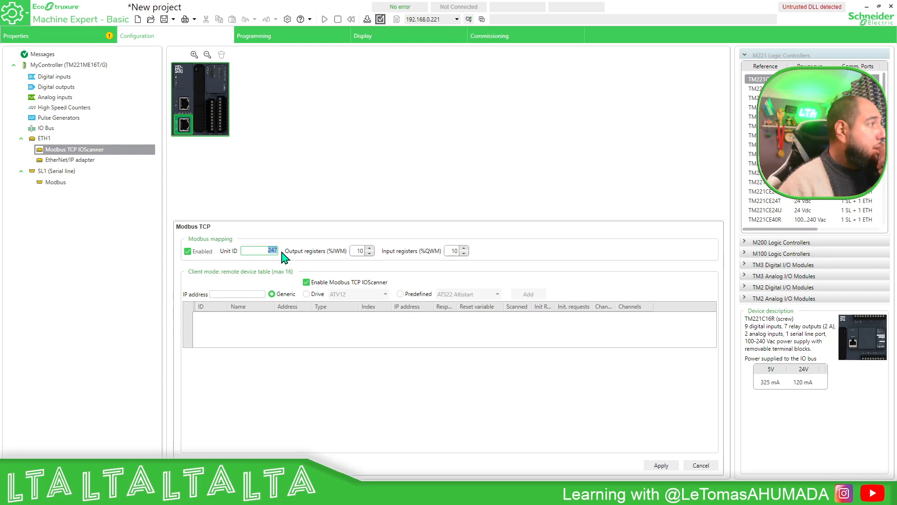
click(519, 248)
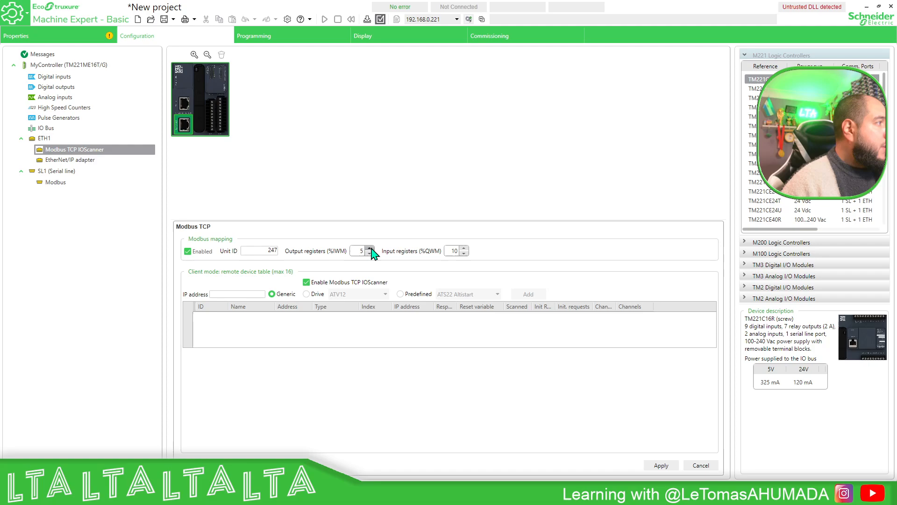
click(463, 253)
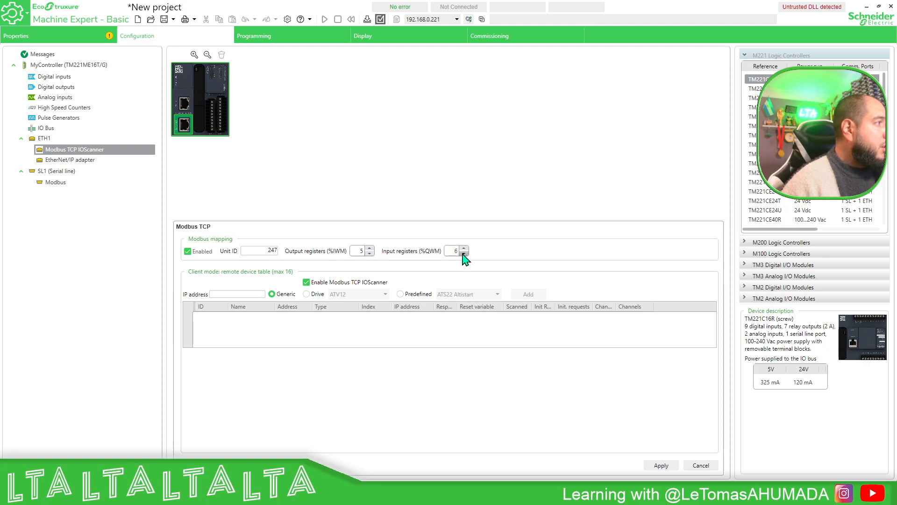
click(463, 253)
click(661, 465)
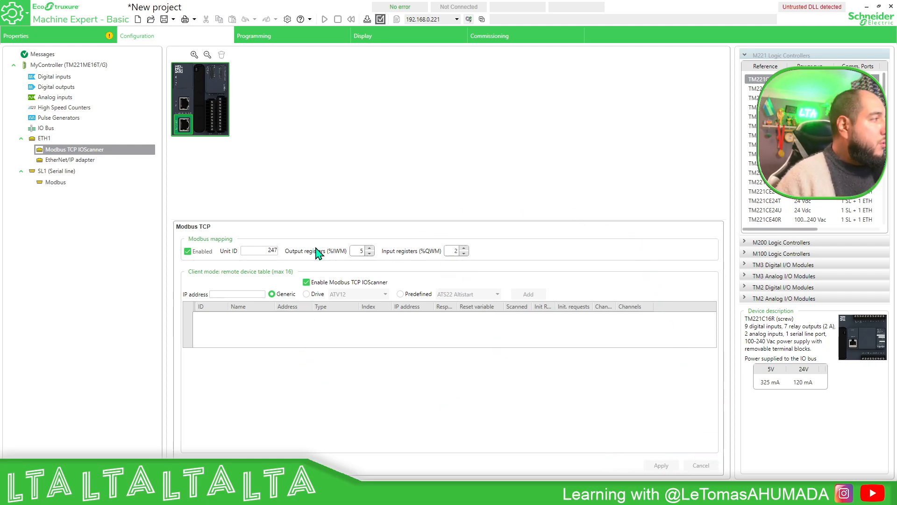
Examine the Modbus TCP input and output register lists under the network objects
click(273, 37)
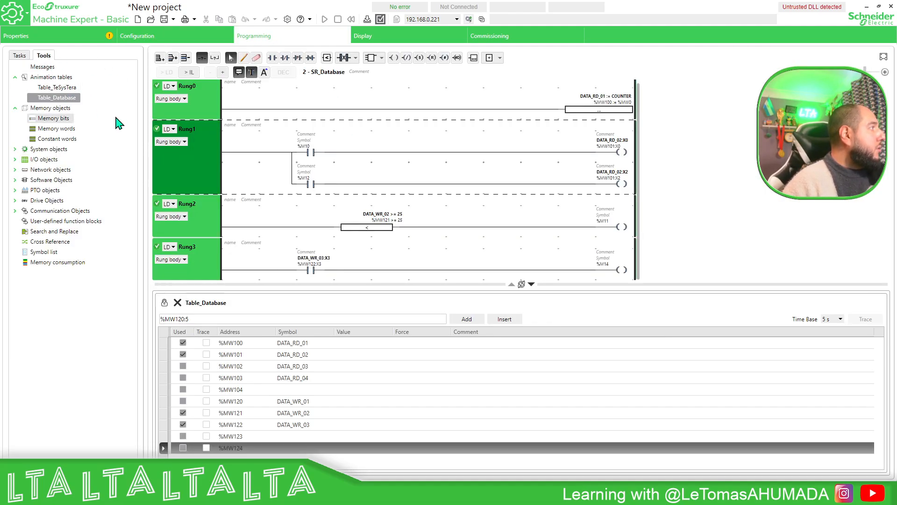
click(15, 170)
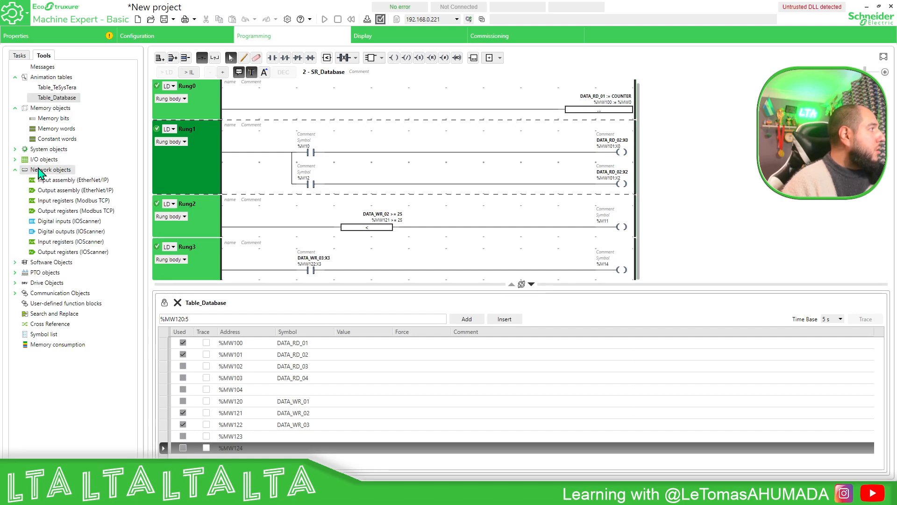
click(61, 200)
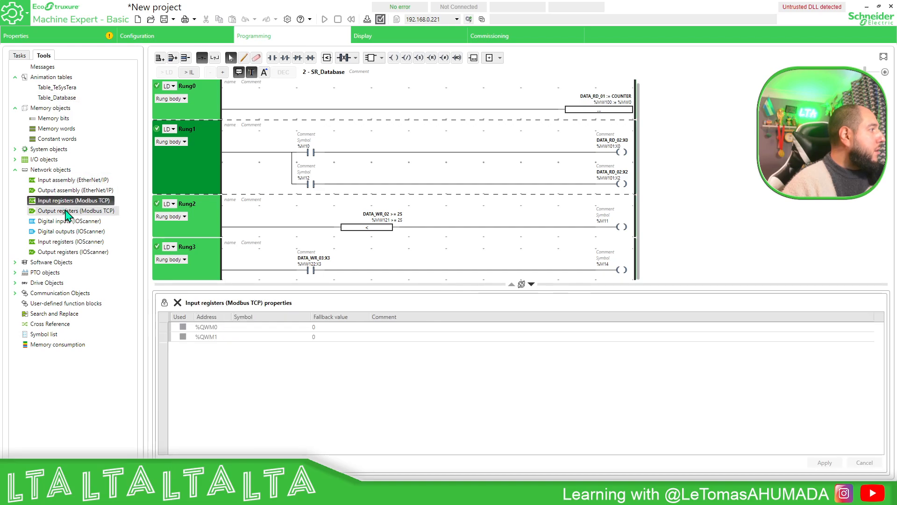
click(68, 211)
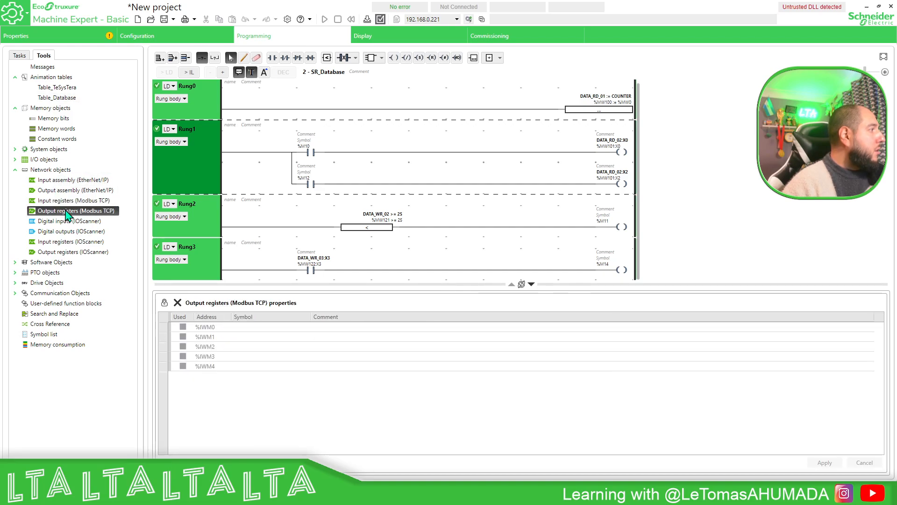
Set the Modbus mapping's input registers (%QWM) to 3 and apply the change
click(180, 35)
click(464, 248)
click(665, 465)
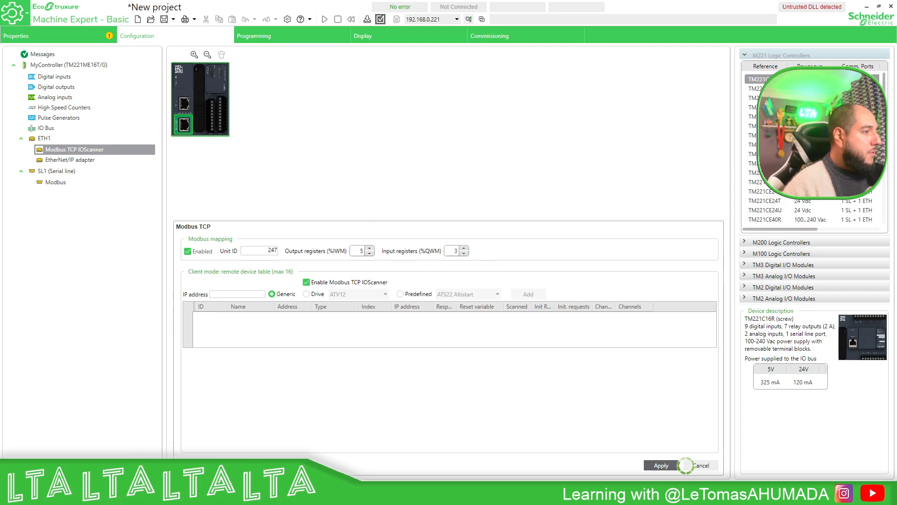
Recheck the Modbus TCP input and output register lists against the updated mapping
click(310, 41)
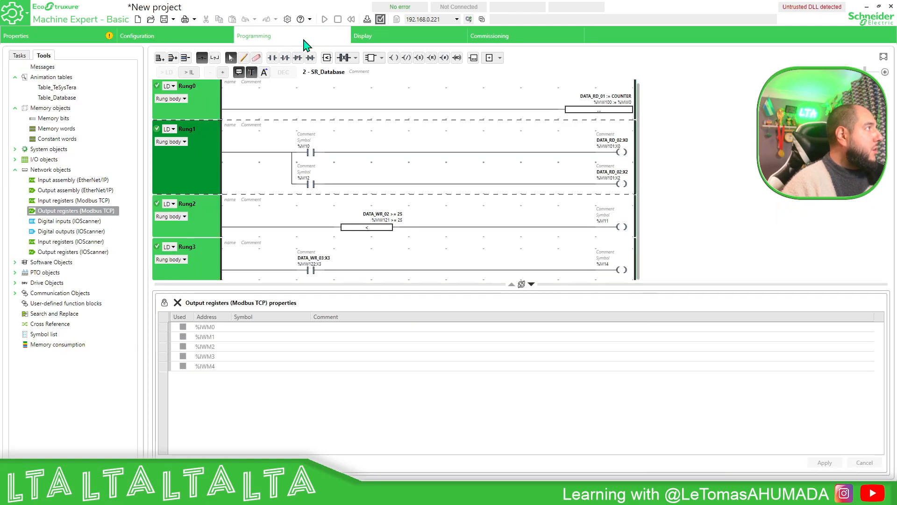
click(73, 200)
click(58, 211)
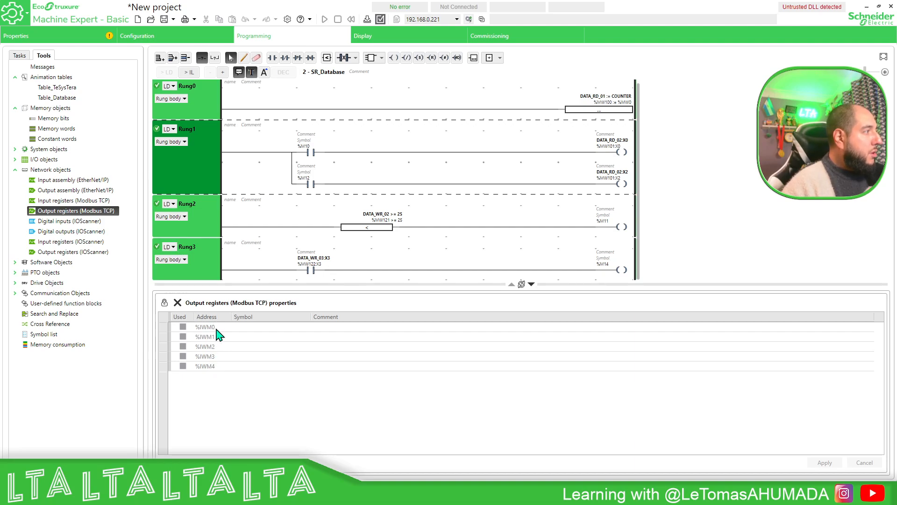
click(95, 201)
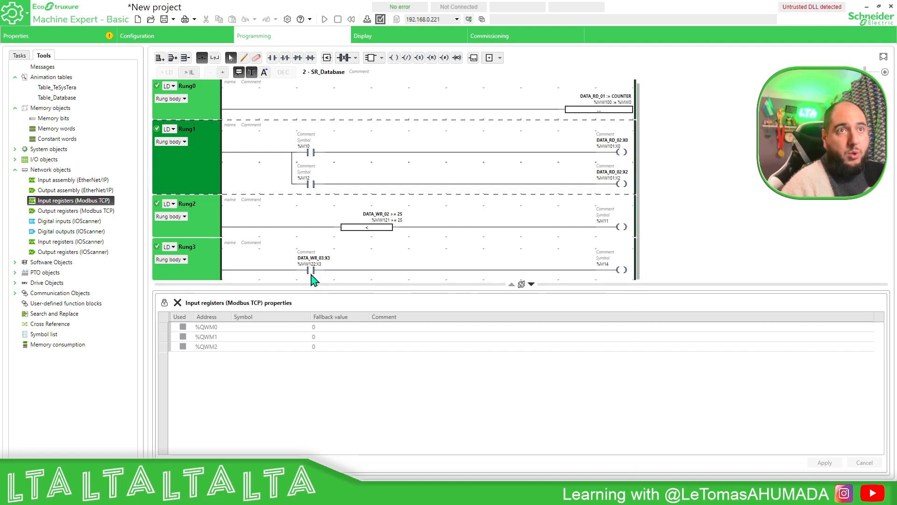
click(365, 122)
click(332, 117)
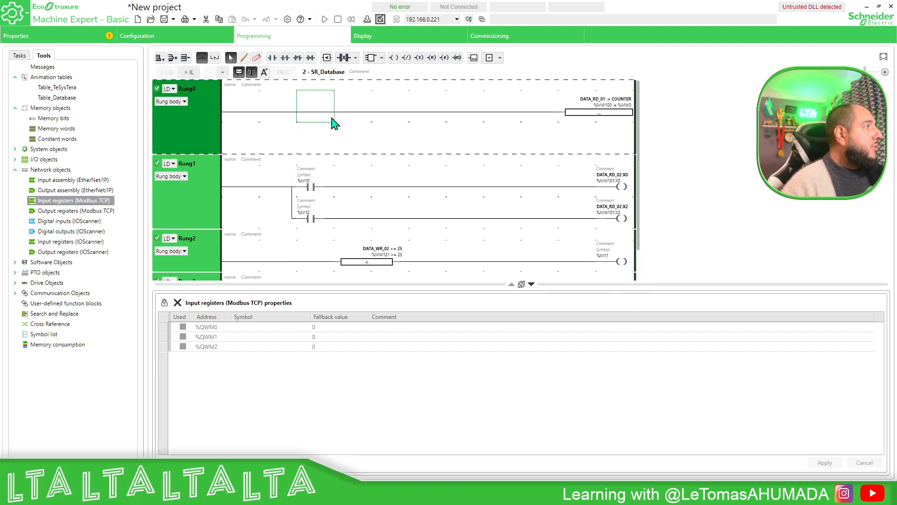
click(578, 128)
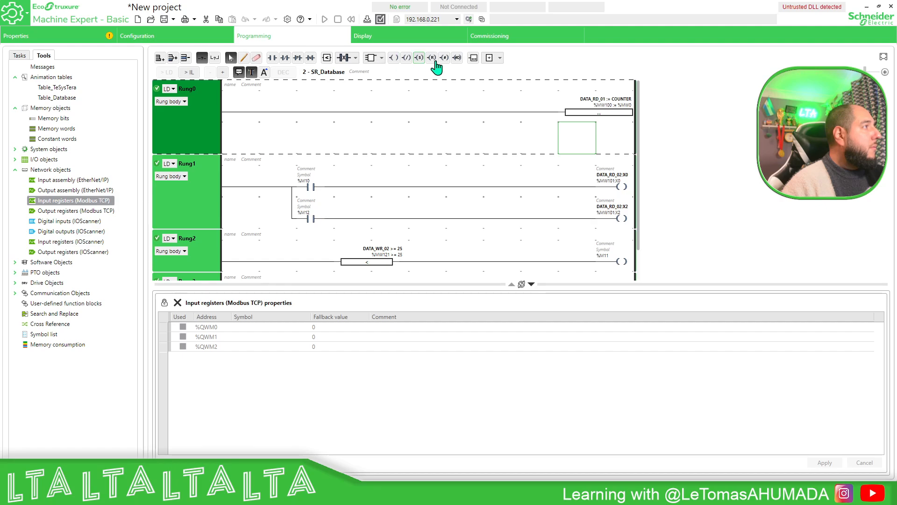
Copy the SR_Database POU and paste it into the Master Task
click(19, 56)
click(51, 140)
right_click(55, 143)
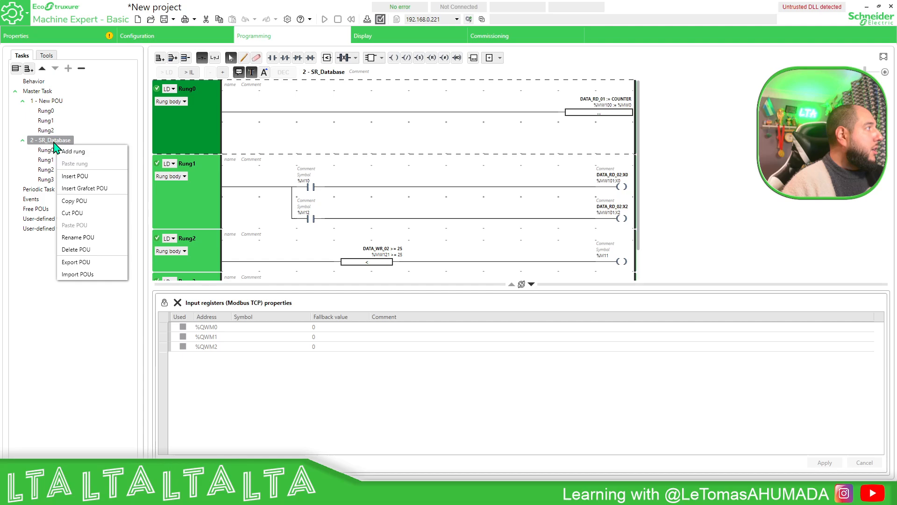
click(80, 202)
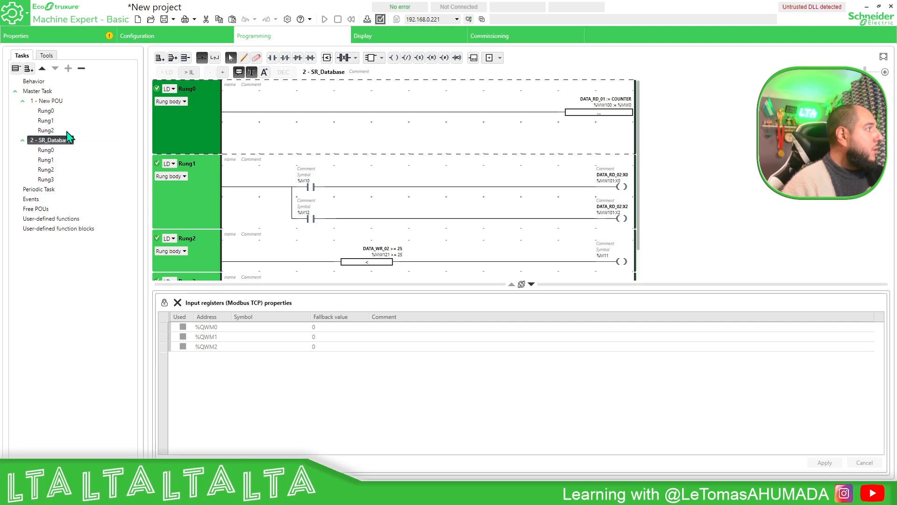
right_click(42, 92)
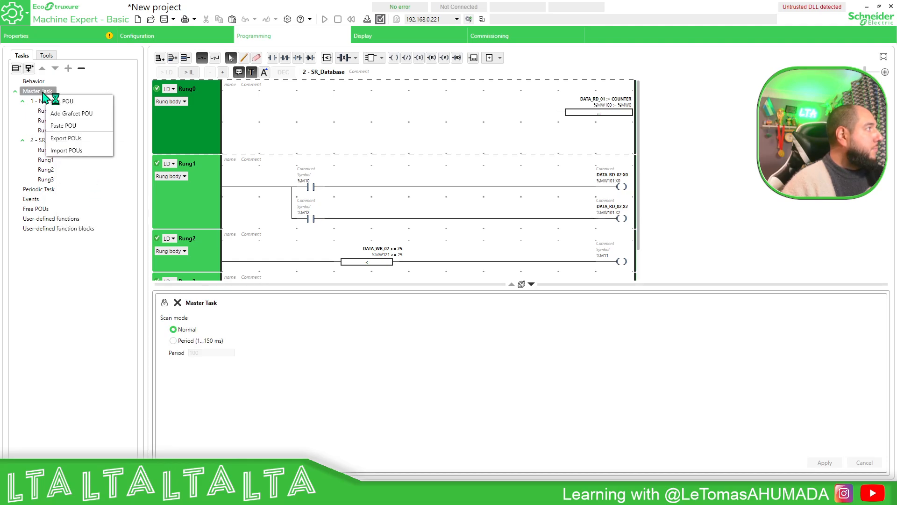
click(73, 127)
Rename the pasted third POU to SR_Database2
click(75, 175)
click(64, 188)
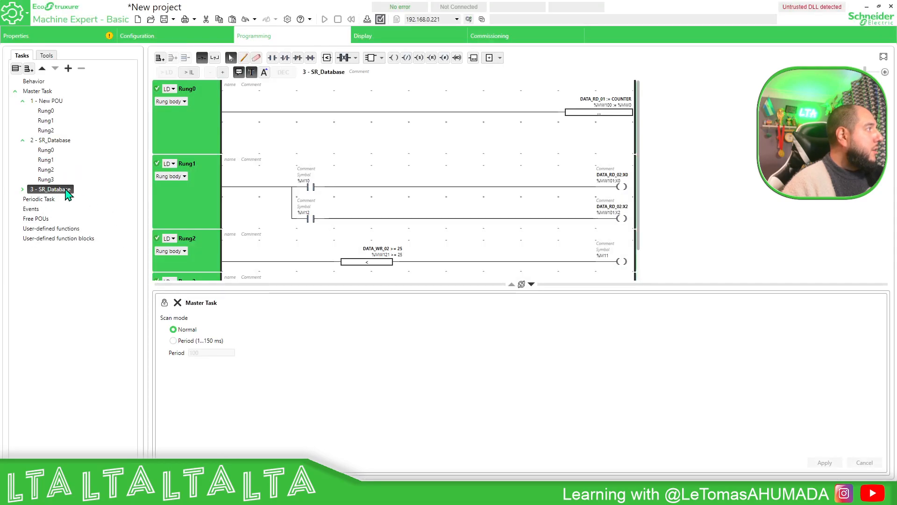
key(End)
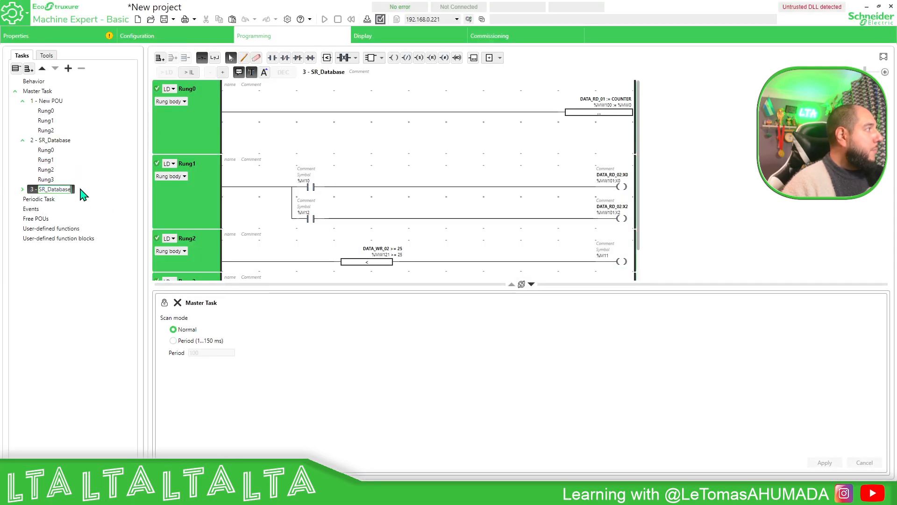
text(2)
key(Return)
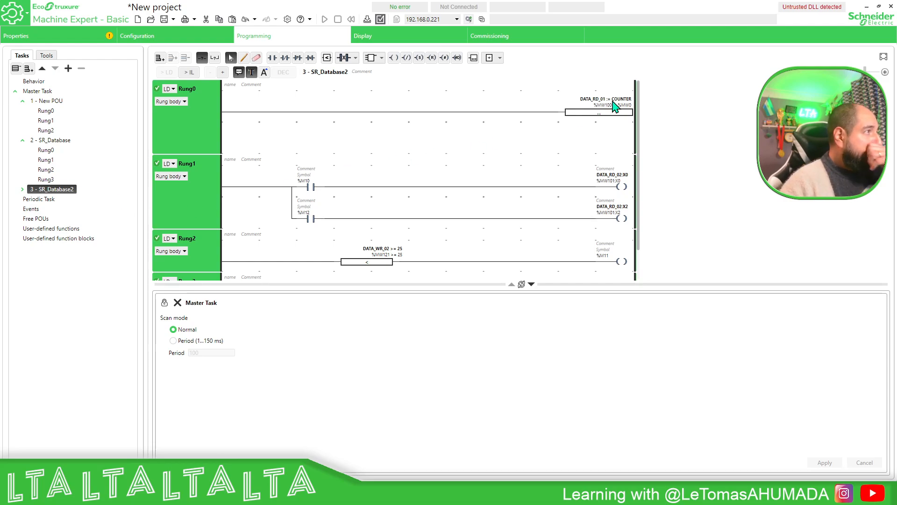
Name the Modbus TCP input register %QWM0 DATA2_RD_01
click(44, 55)
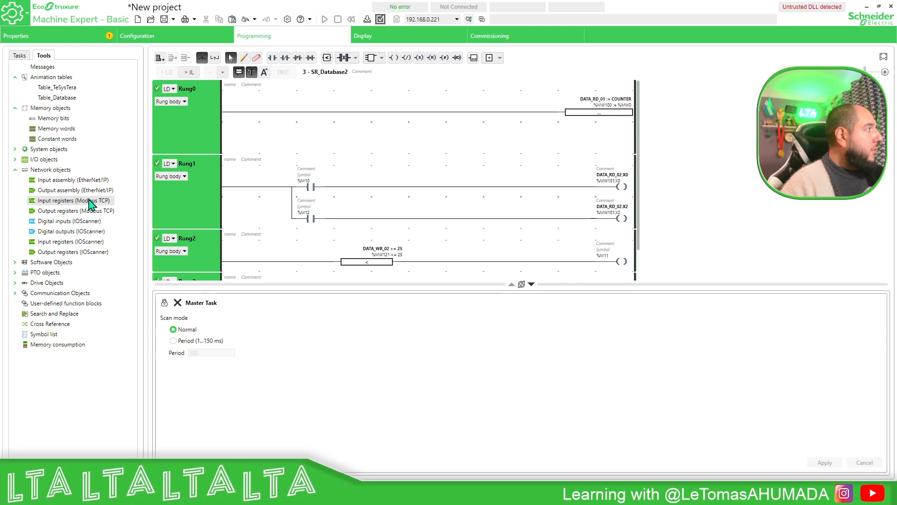
click(89, 200)
click(256, 327)
click(256, 327)
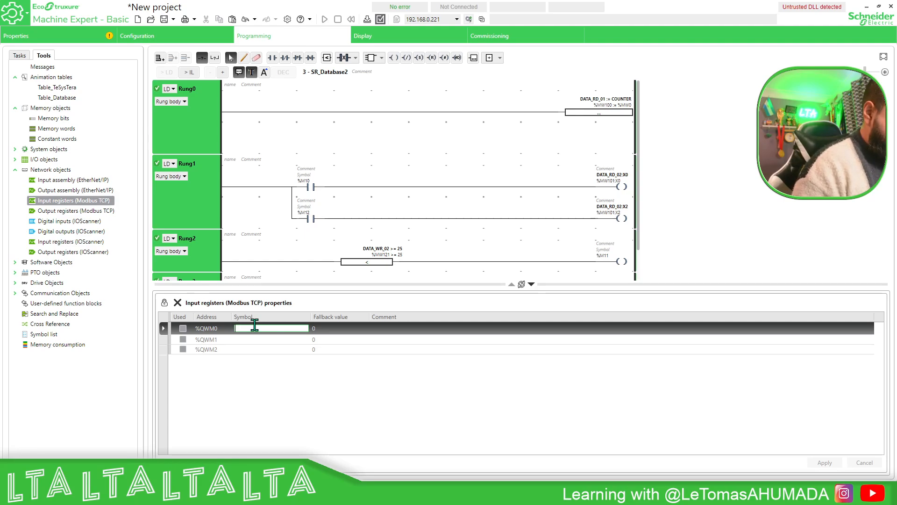
text(DATA2_RD)
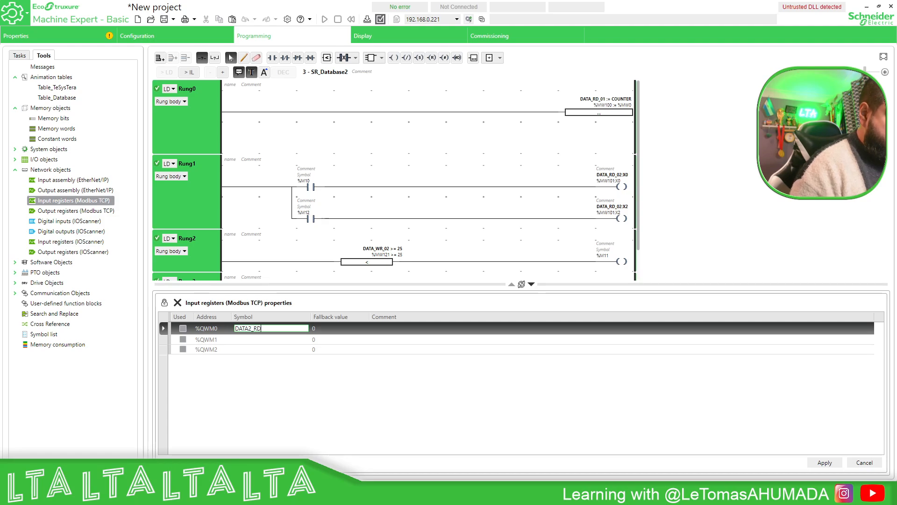
text(_01)
Name %QWM1 DATA2_RD_02 and %QWM2 DATA2_RD_03, and apply the input register symbols
key(ctrl+a)
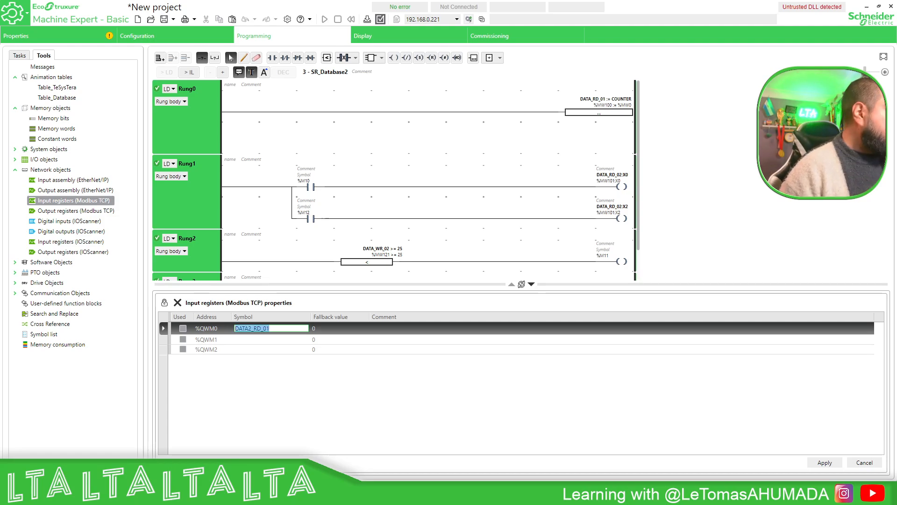
click(240, 341)
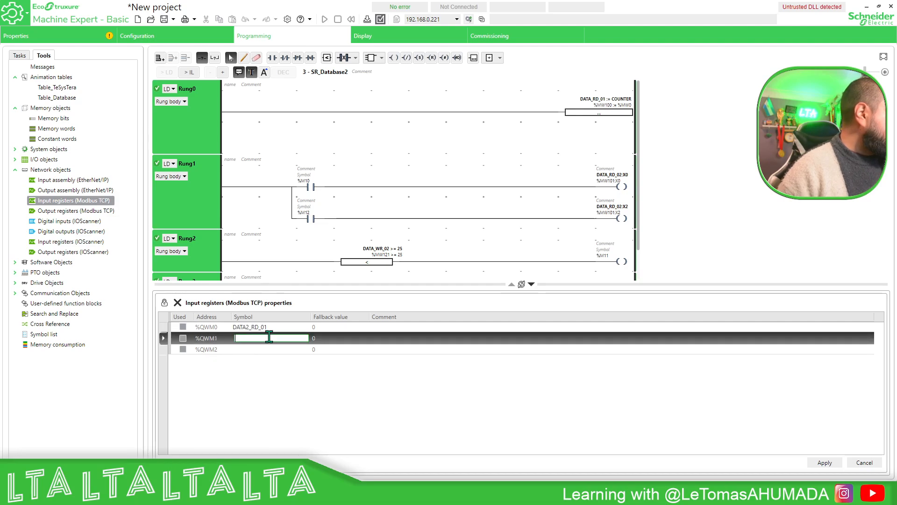
key(ctrl+v)
key(BackSpace)
text(2)
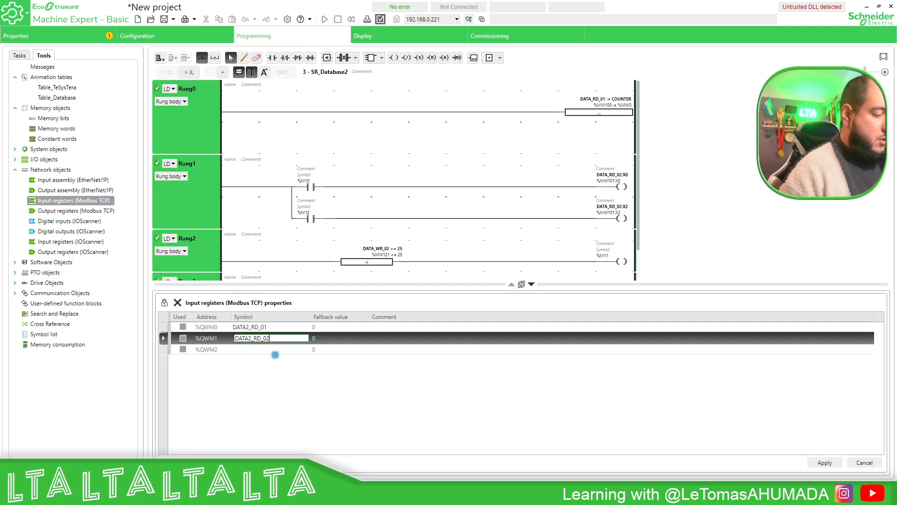
click(275, 349)
key(ctrl+v)
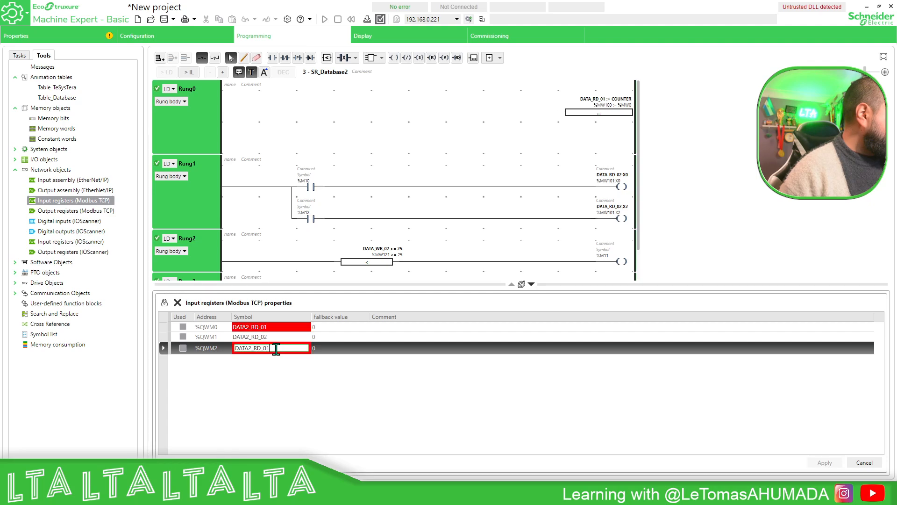
key(BackSpace)
key(Return)
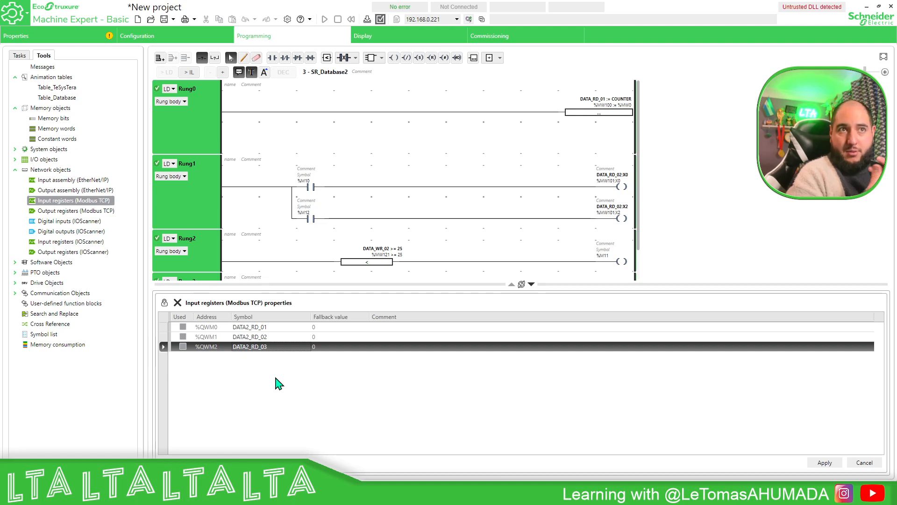
click(602, 142)
click(621, 104)
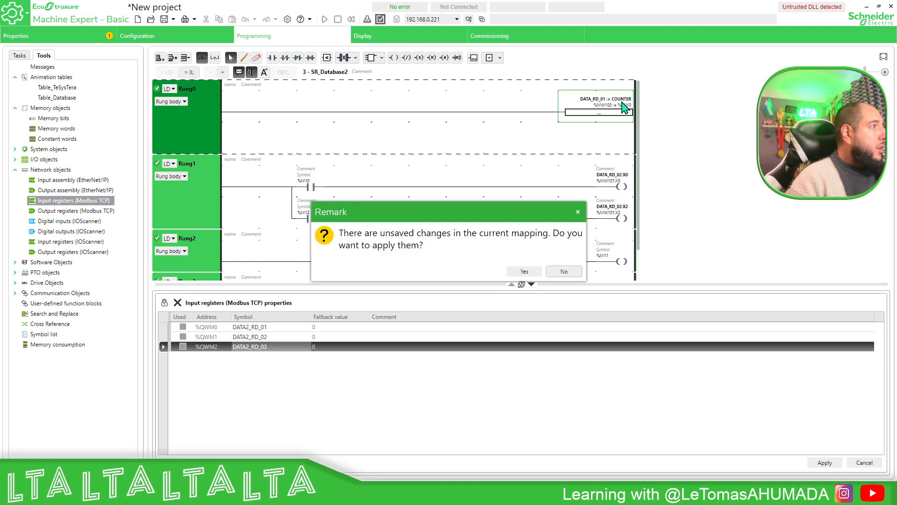
click(522, 271)
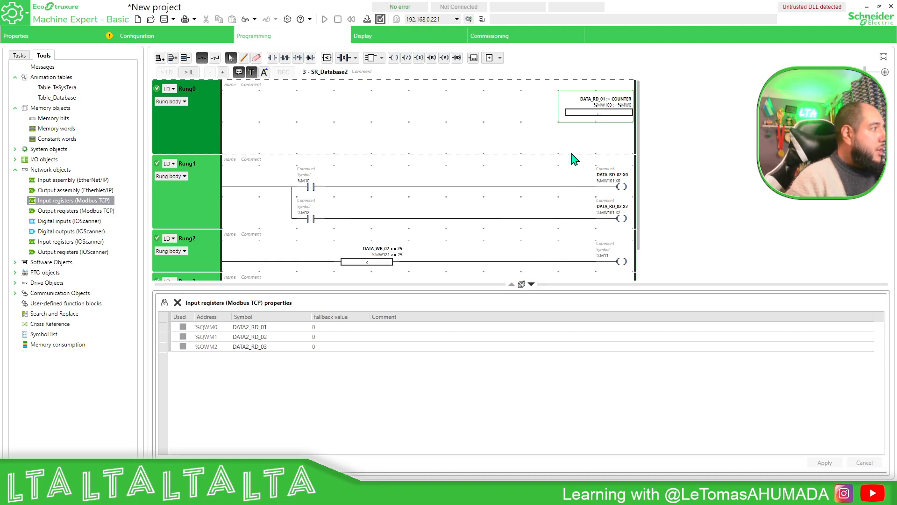
Change the operation block in Rung0 of SR_Database2 to %QWM0 := %MW0
double_click(604, 106)
drag(603, 106, 585, 106)
text(%)
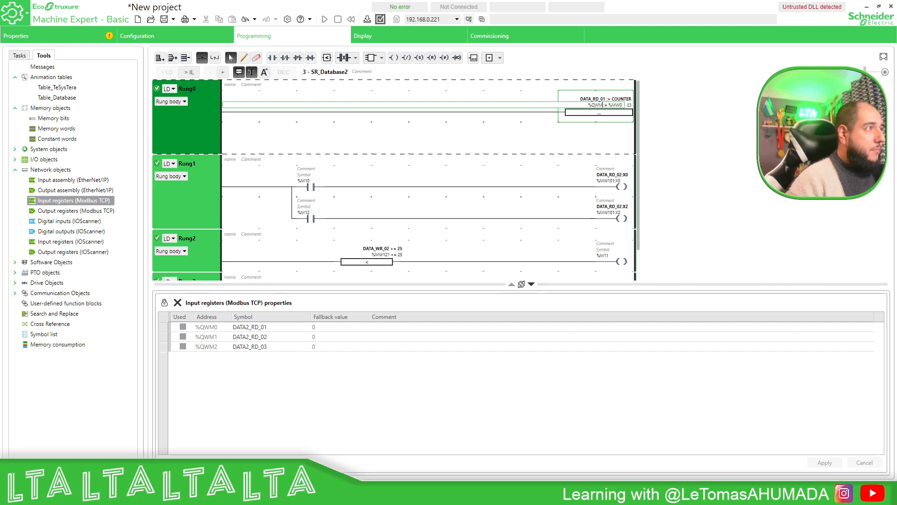
key(Return)
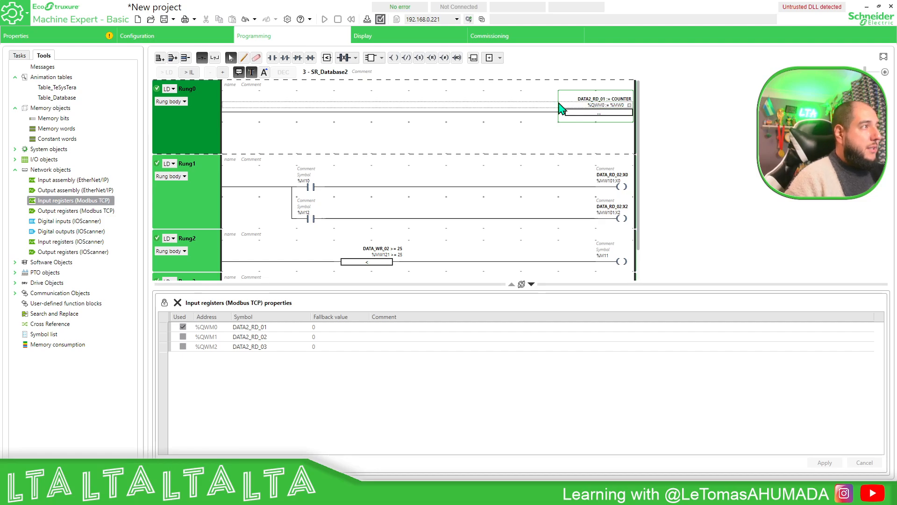
Reassign the two coils of Rung1 to DATA2_RD_02:X0 and DATA2_RD_02:X2
click(610, 179)
click(605, 145)
click(605, 144)
text(2)
key(Return)
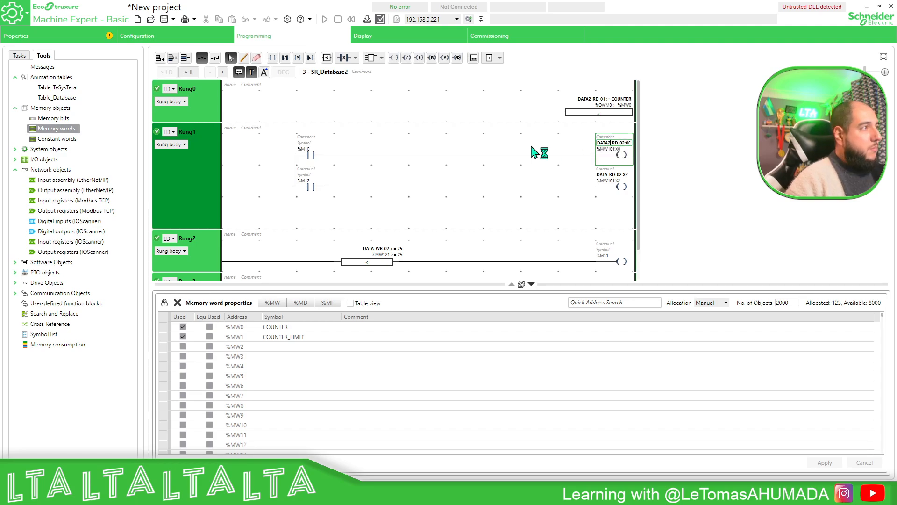
click(607, 177)
click(603, 177)
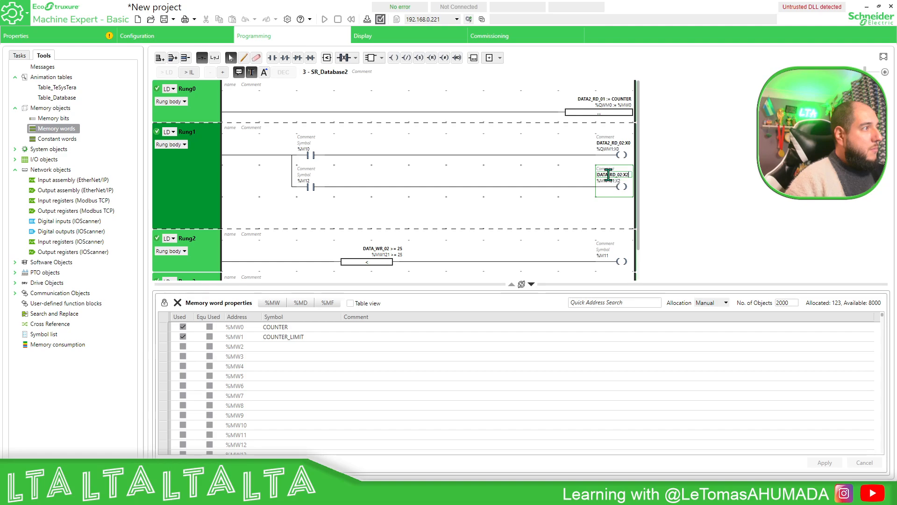
text(2)
key(Return)
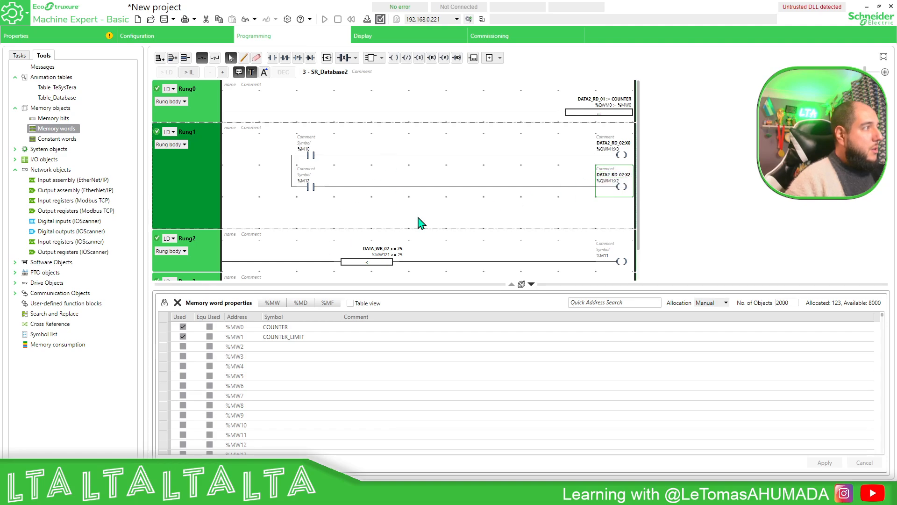
Name the Modbus TCP output register %IWM0 DATA2_WR_01
scroll(465, 236, down, 1)
click(304, 378)
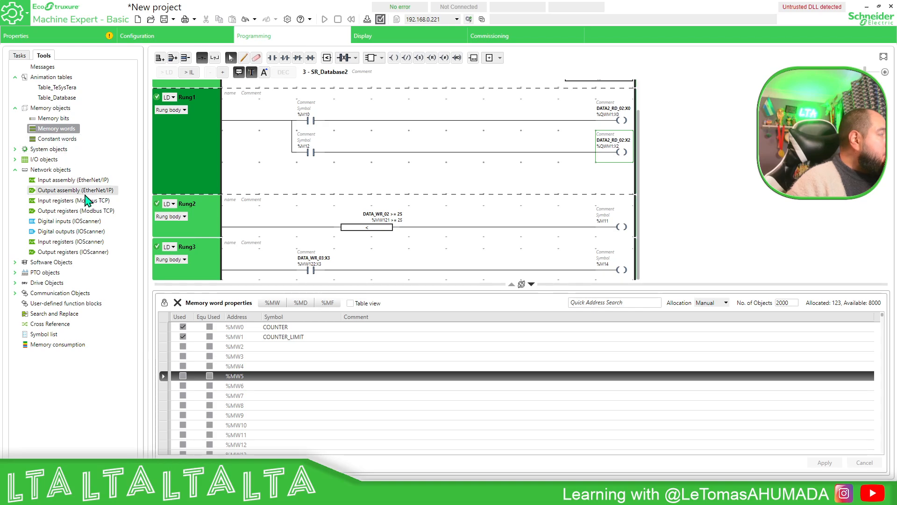
click(77, 211)
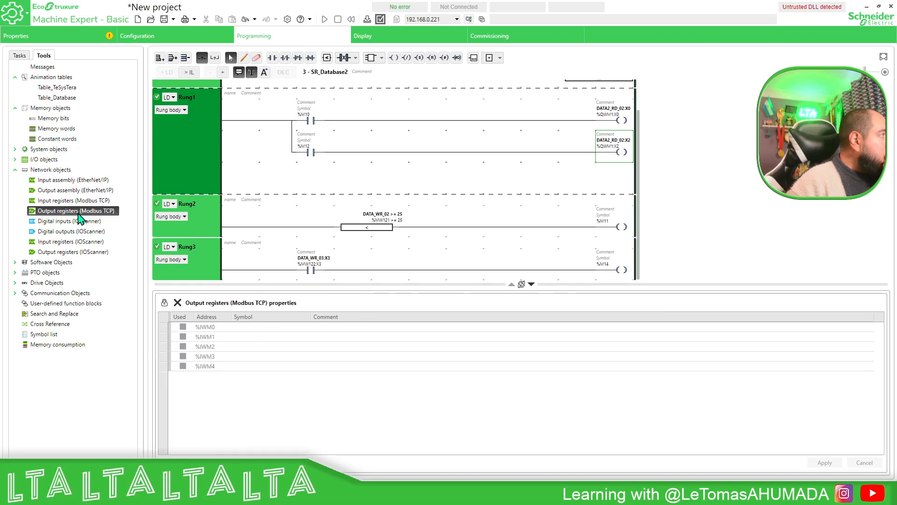
click(253, 328)
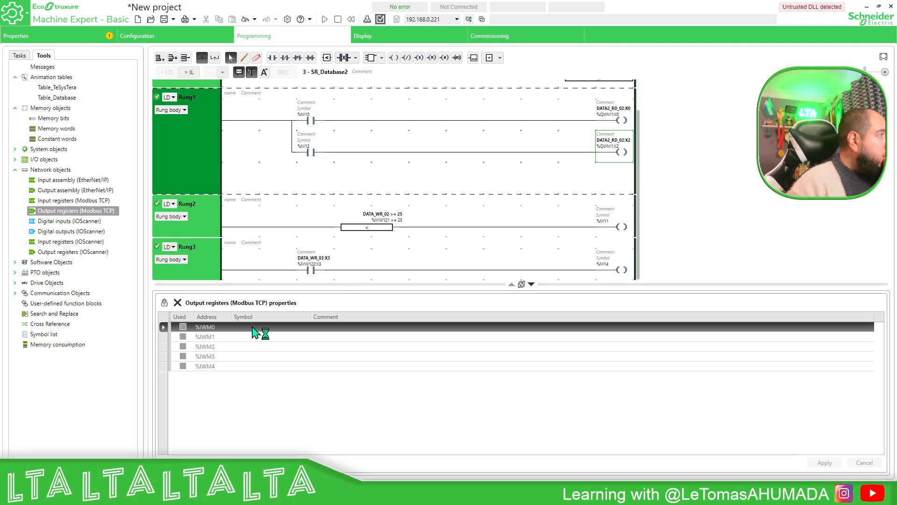
click(253, 327)
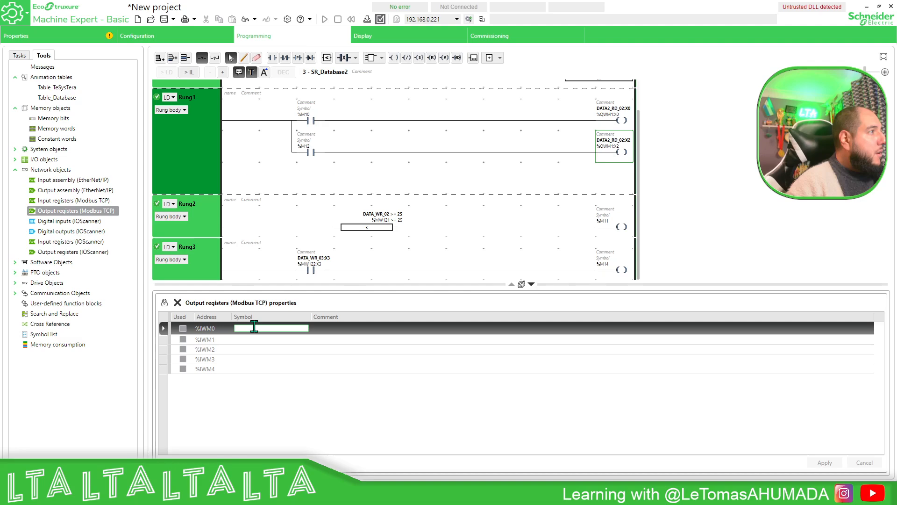
text(DAT)
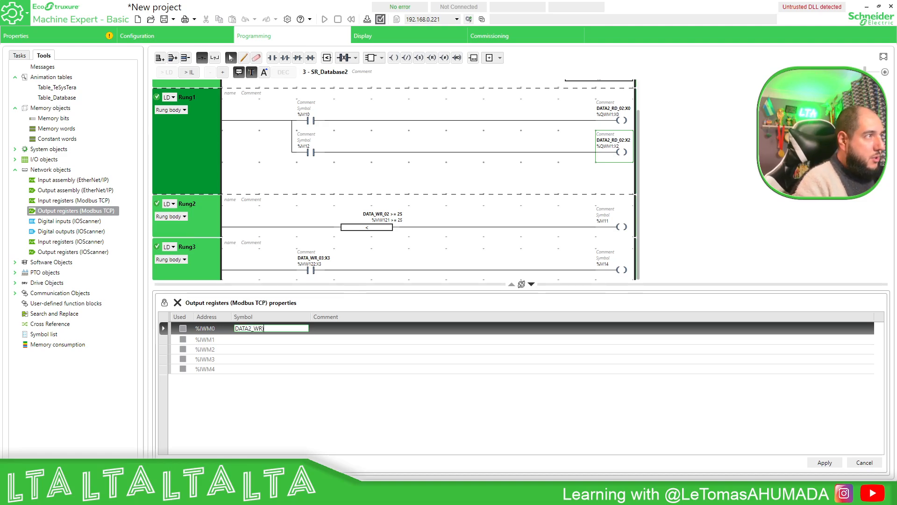
text(A2_WR))
key(BackSpace)
text(_)
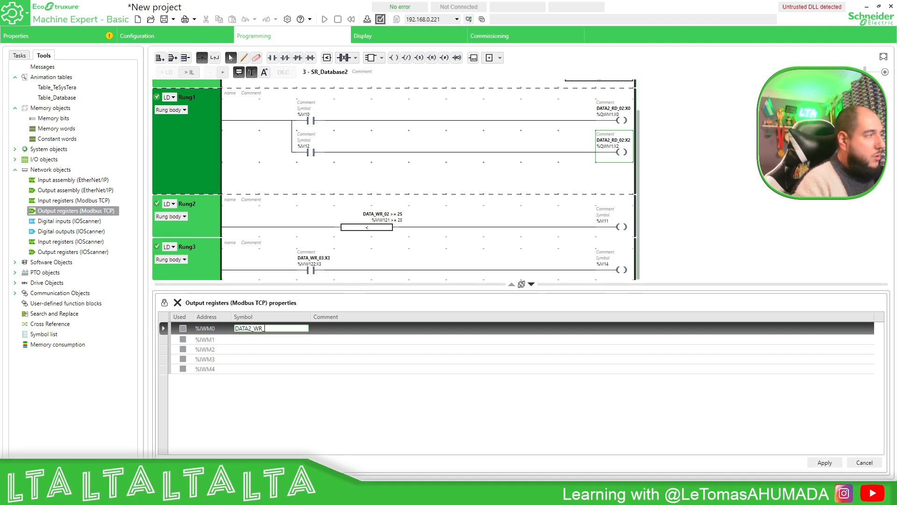
text(01)
Name the output registers %IWM1 and %IWM2 DATA2_WR_02 and DATA2_WR_03, reusing the first symbol
key(ctrl+a)
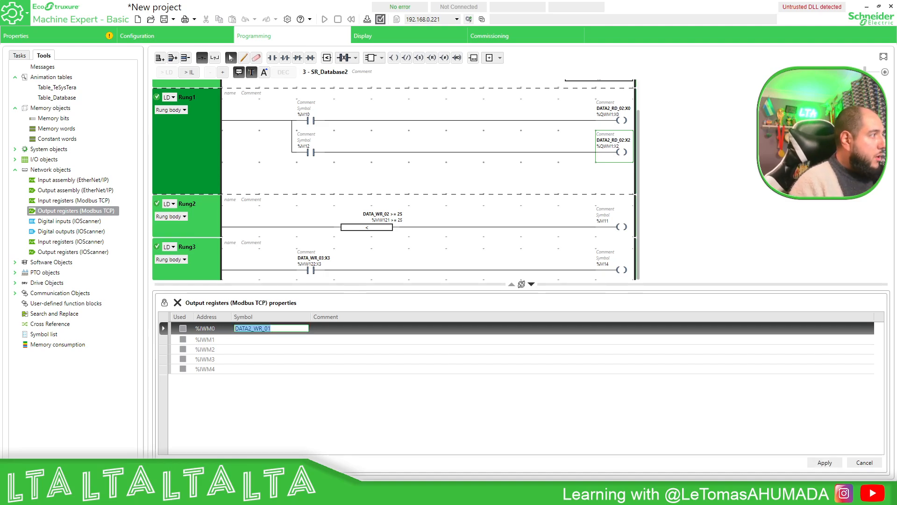
key(ctrl+c)
click(253, 339)
key(ctrl+v)
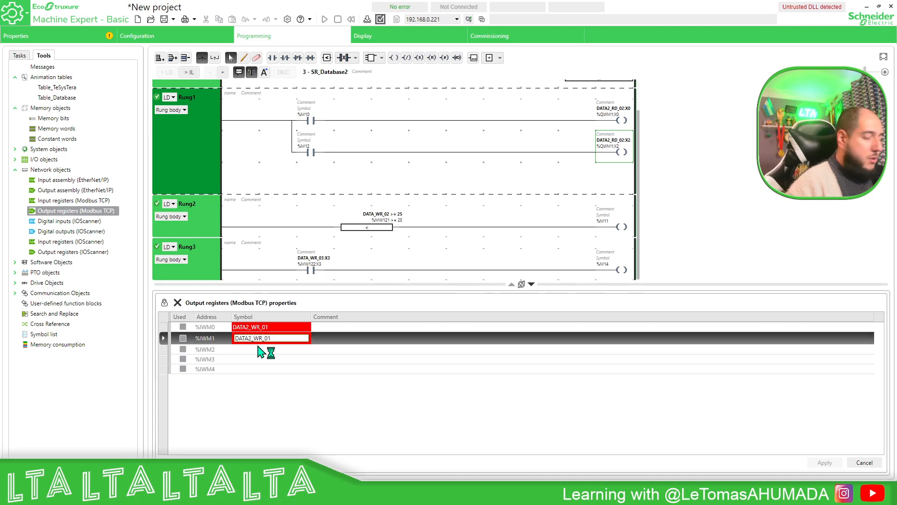
key(BackSpace)
text(2)
click(259, 348)
key(ctrl+v)
key(BackSpace)
Name the output registers %IWM3 and %IWM4 DATA2_WR_04 and DATA2_WR_05
click(273, 358)
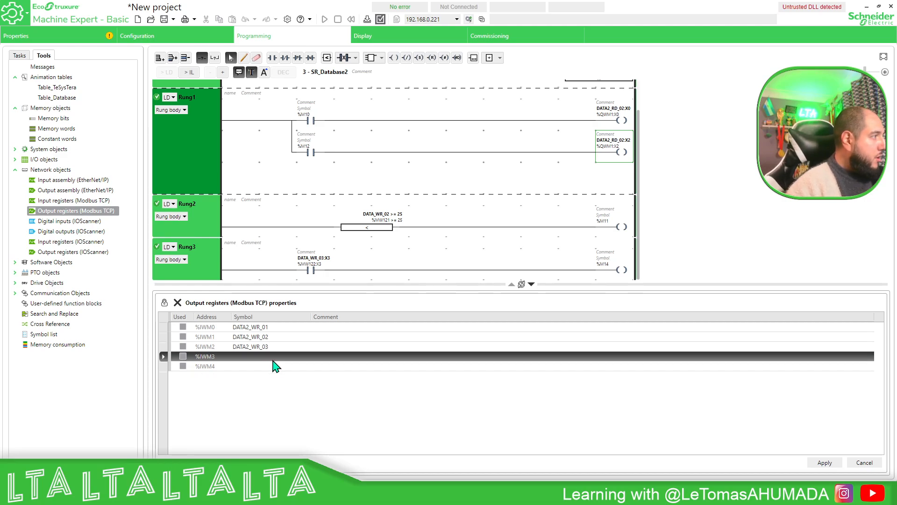
key(ctrl+v)
key(BackSpace)
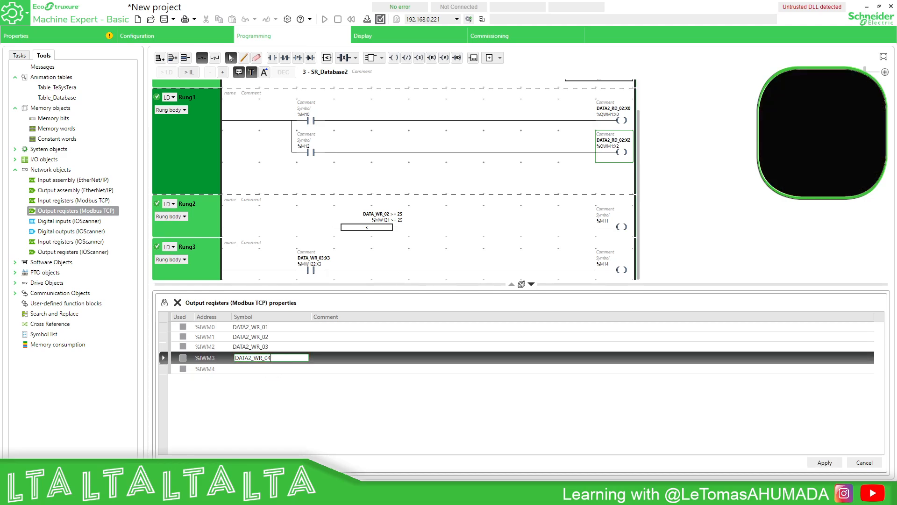
key(Return)
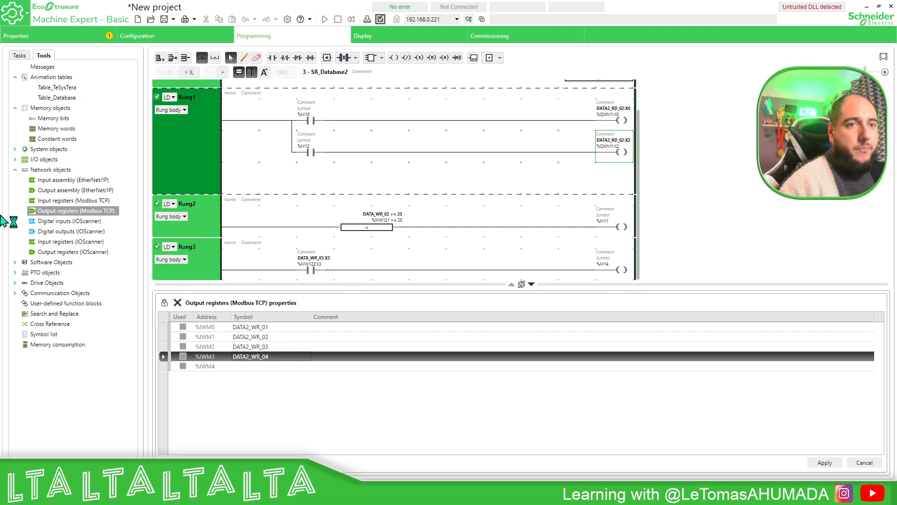
click(277, 367)
click(275, 366)
key(ctrl+v)
key(BackSpace)
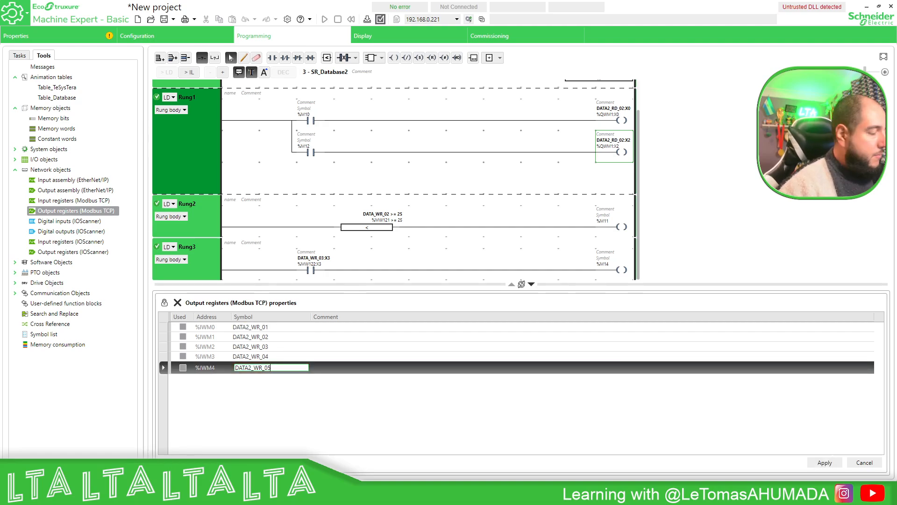
key(Return)
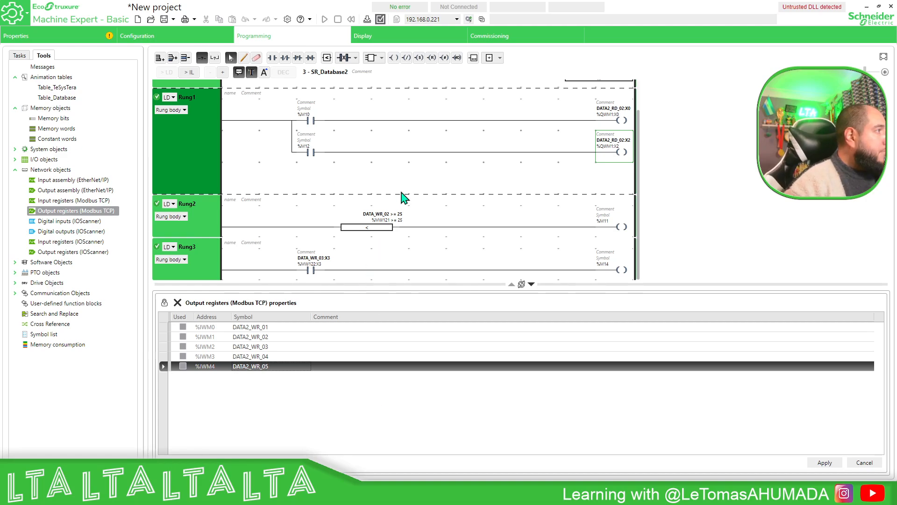
Change the comparison in Rung2 to DATA2_WR_02 >= 25 and apply the pending output register symbols
click(376, 215)
click(374, 215)
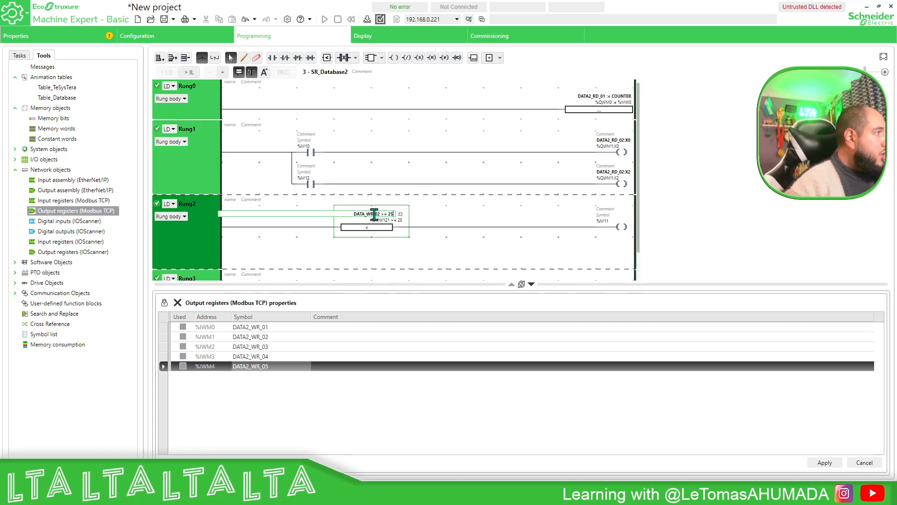
key(Return)
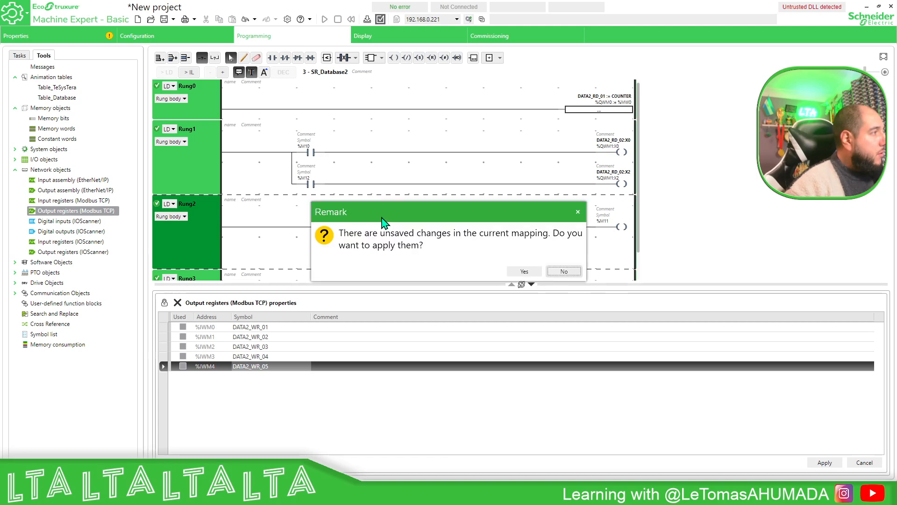
click(522, 267)
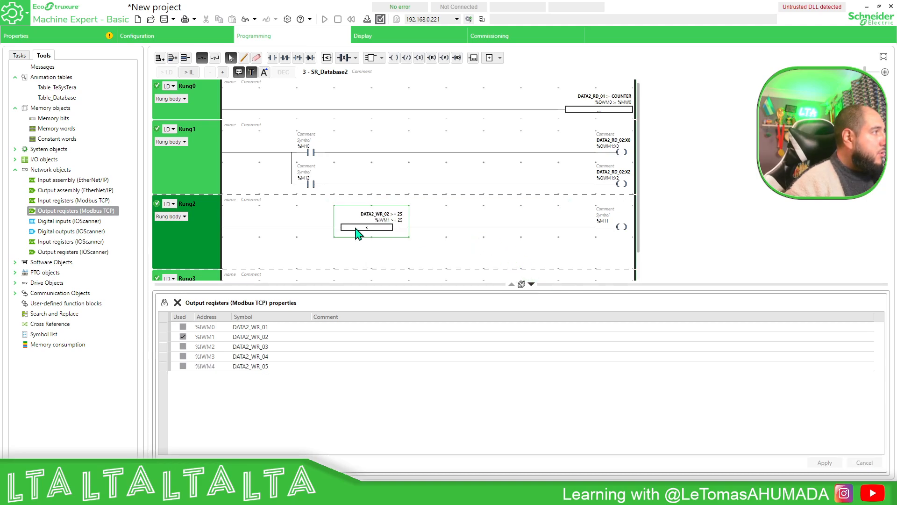
Reassign the contact in Rung3 to DATA2_WR_03:X3
scroll(362, 230, down, 2)
click(312, 261)
scroll(322, 259, down, 2)
click(306, 227)
key(Return)
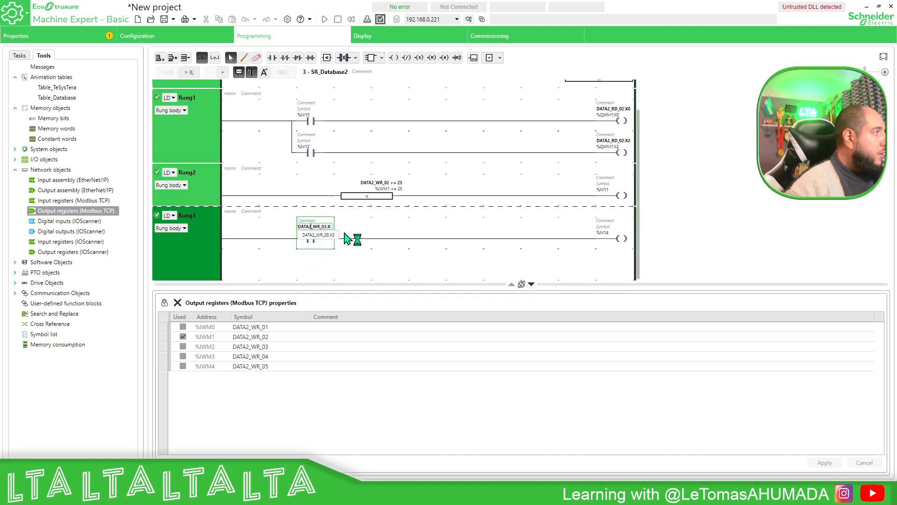
Set the address of the Rung2 coil to %M21
scroll(645, 189, up, 1)
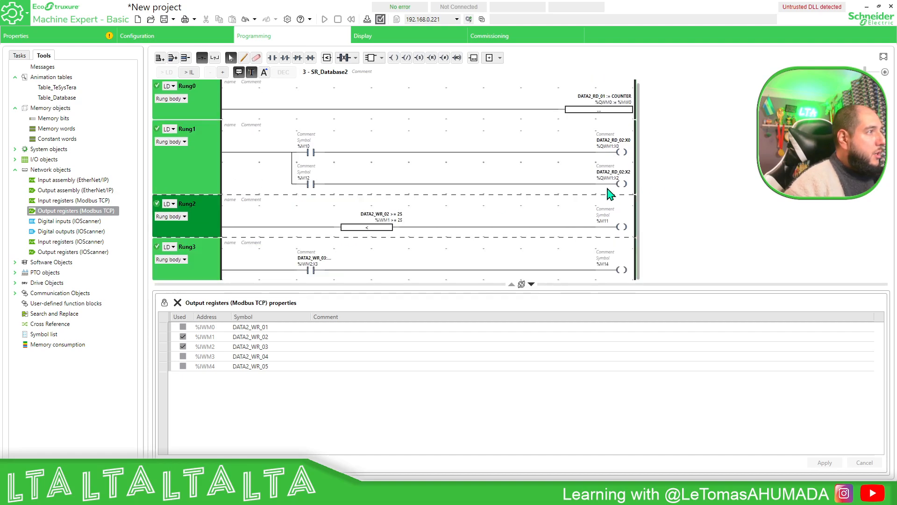
click(607, 225)
click(608, 219)
key(BackSpace)
key(BackSpace)
text(21)
key(Return)
Set the address of the Rung3 coil to %M24
scroll(617, 227, down, 2)
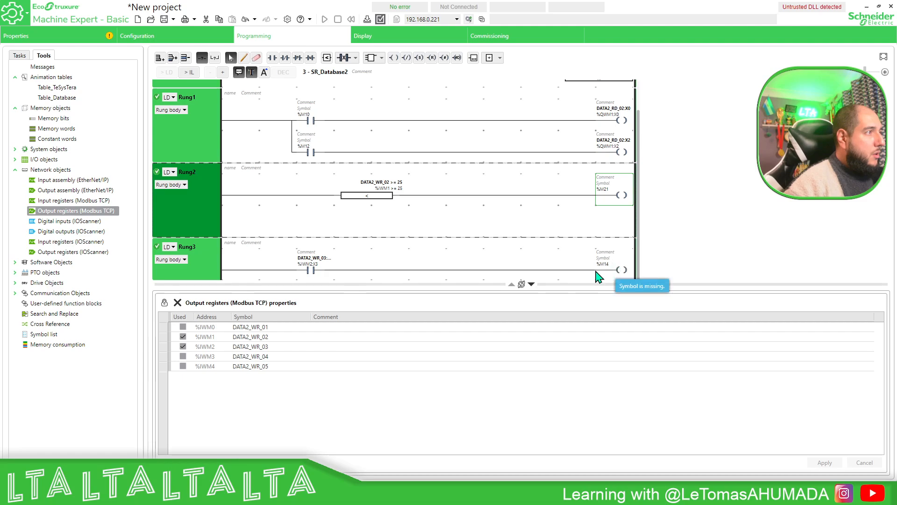
click(606, 265)
click(611, 233)
key(BackSpace)
key(BackSpace)
text(24)
key(Return)
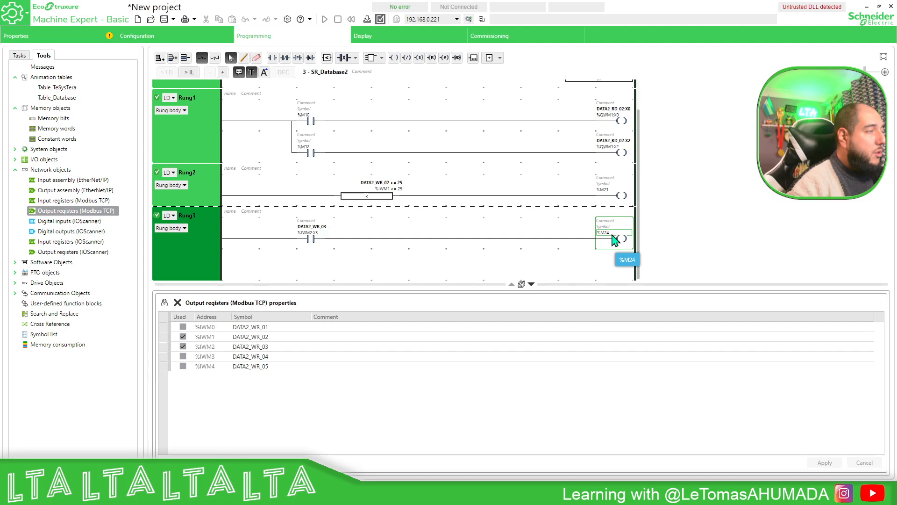
Log in to the controller at 192.168.0.221 and download the project, stopping the running controller and overwriting its application
scroll(187, 261, up, 1)
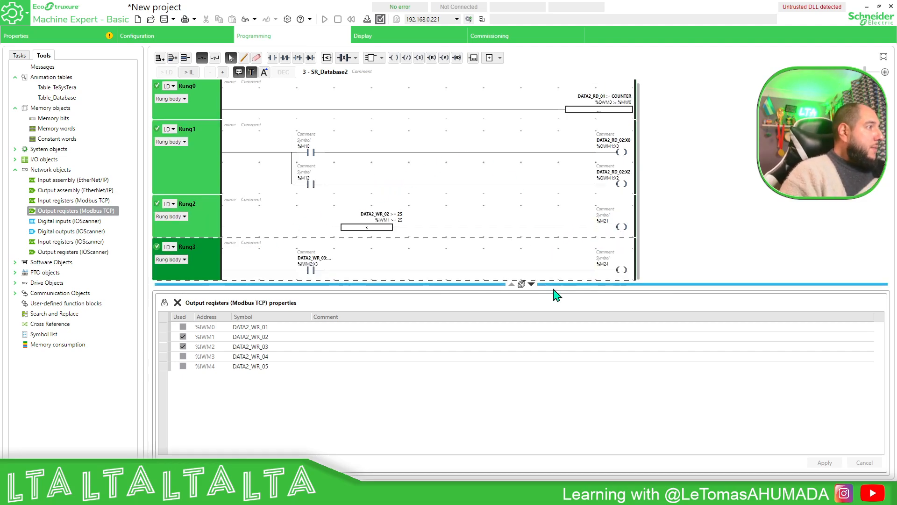
drag(546, 283, 549, 322)
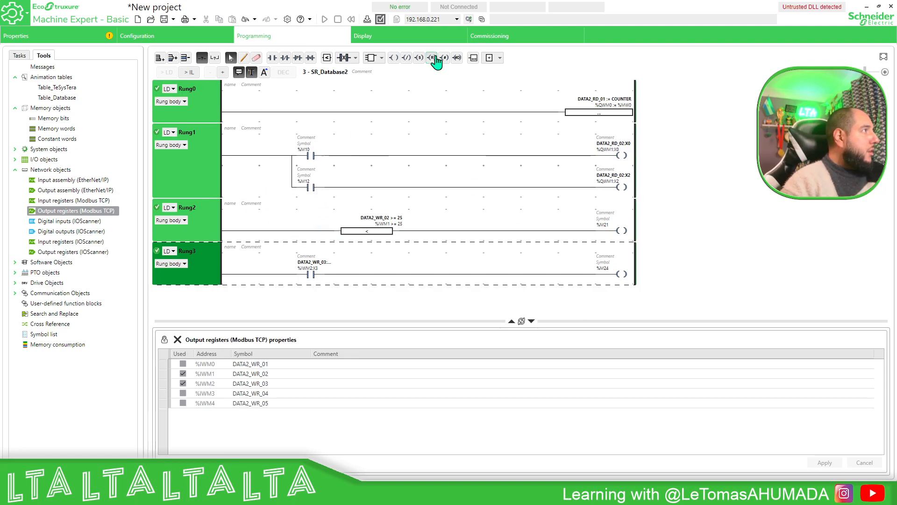
click(508, 41)
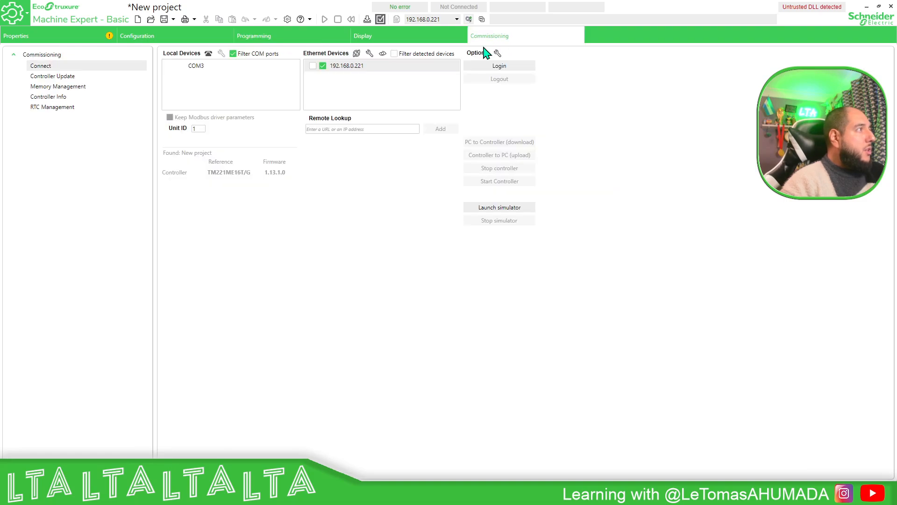
click(496, 66)
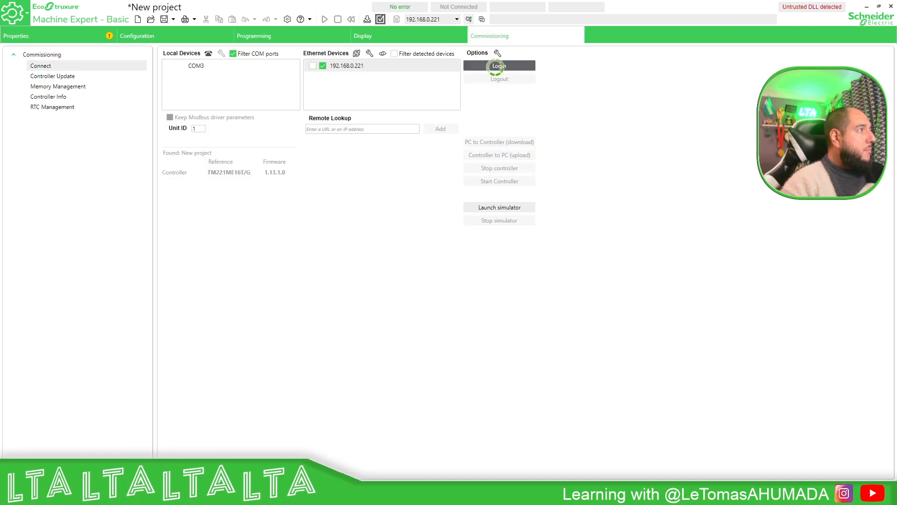
click(505, 143)
click(532, 309)
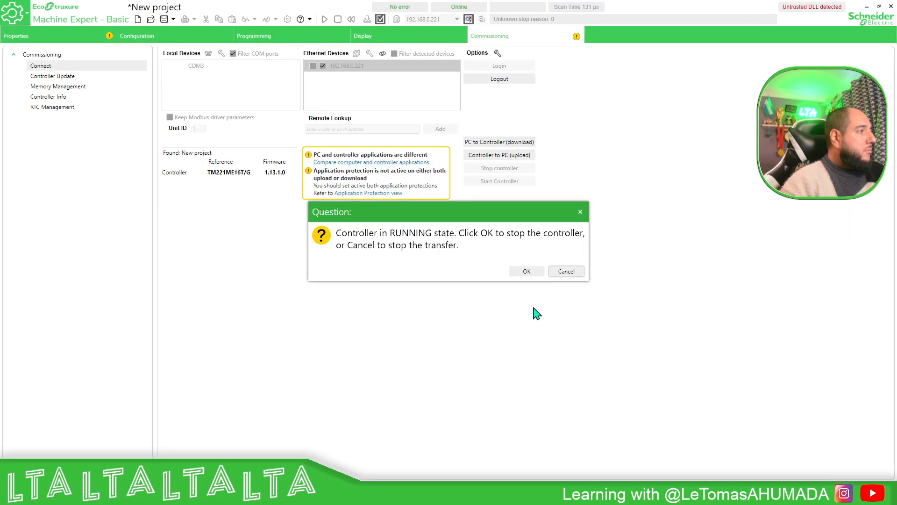
click(524, 273)
click(522, 272)
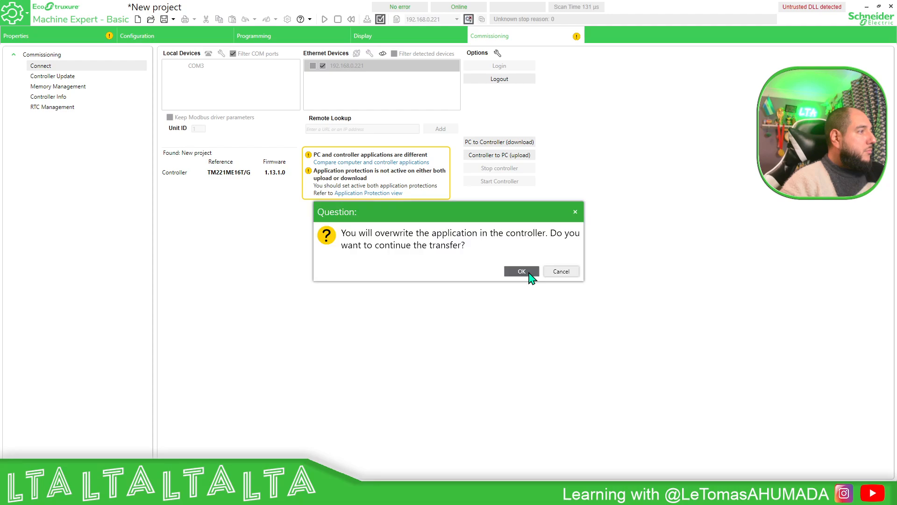
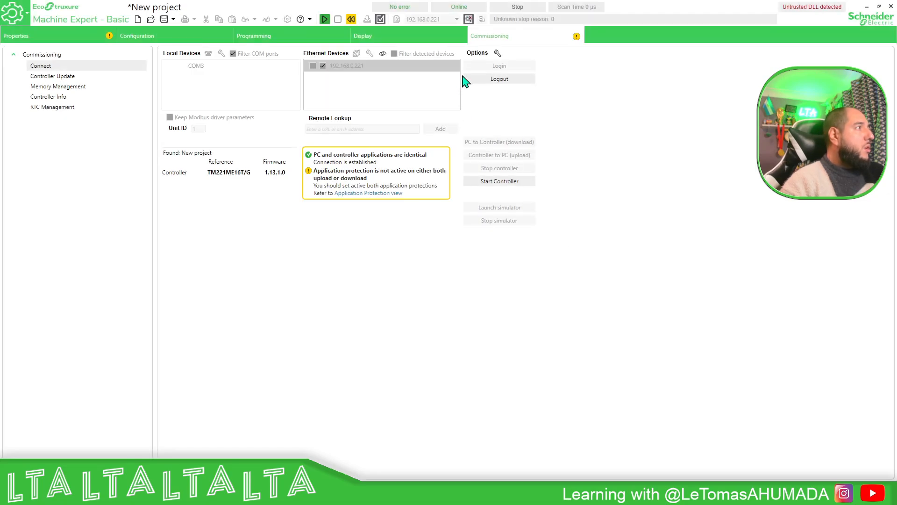
Start the M221 controller and return to the SR_Database2 program
click(324, 19)
click(530, 272)
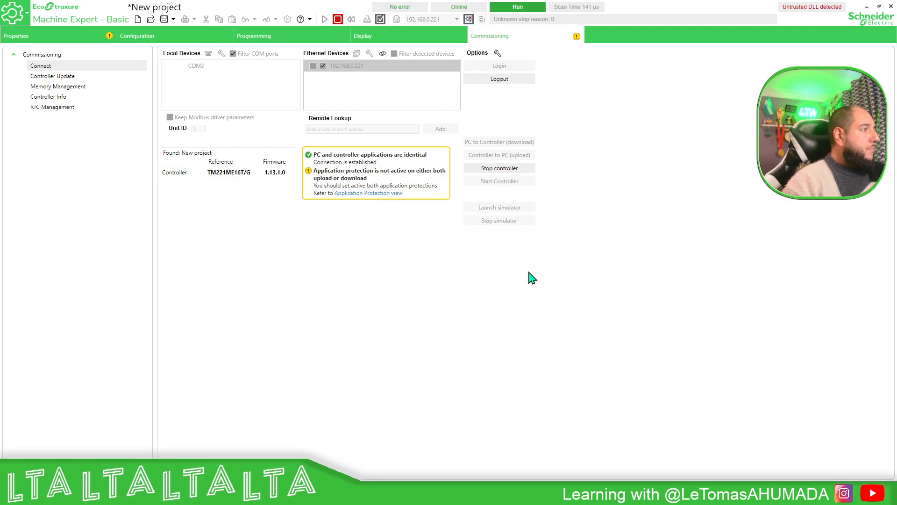
click(309, 36)
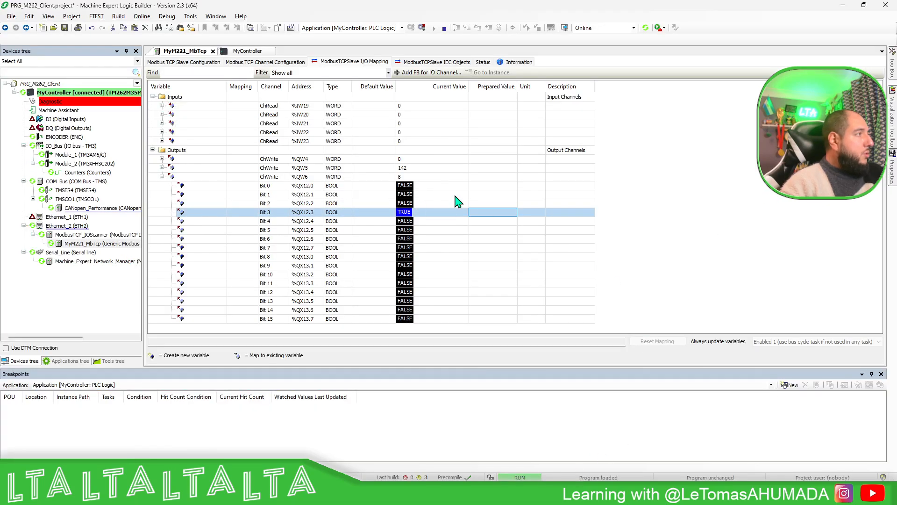
Switch to Machine Expert Logic Builder, log out of the M262, and show the Modbus TCP channel configuration of MyM221_MbTcp
click(419, 28)
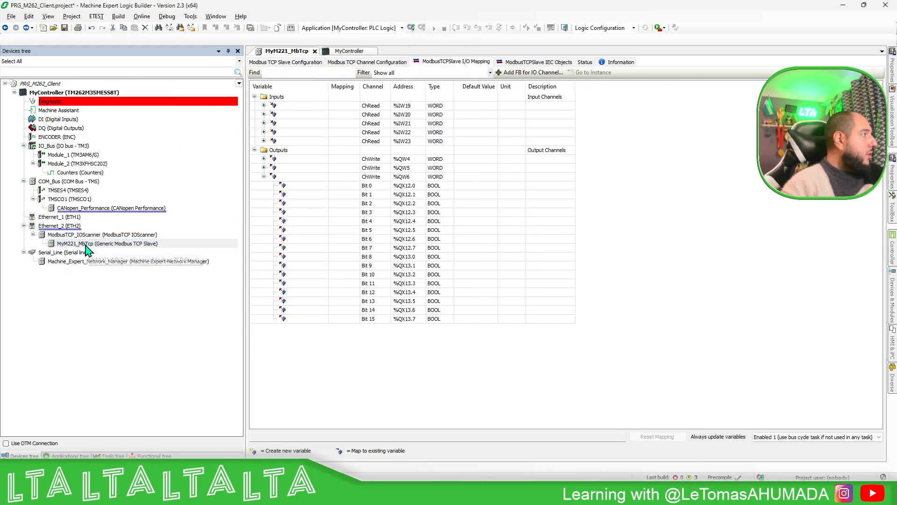
click(301, 62)
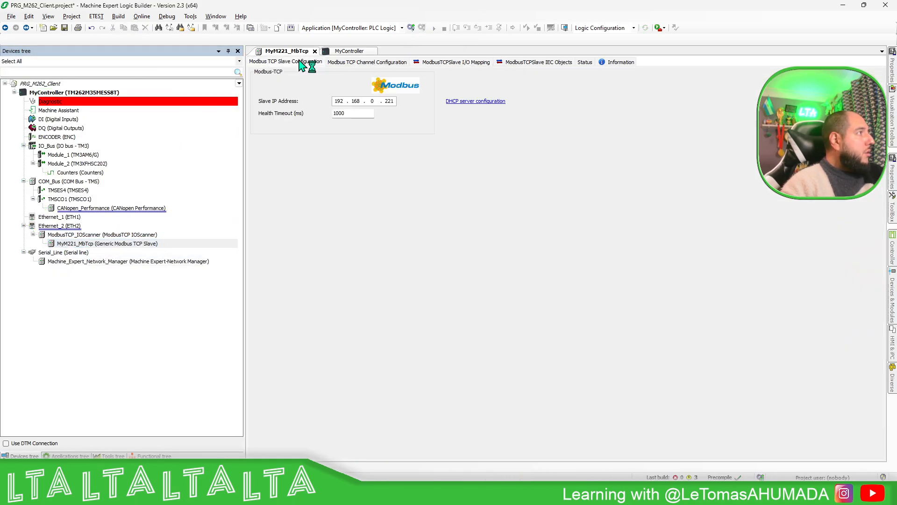
click(346, 63)
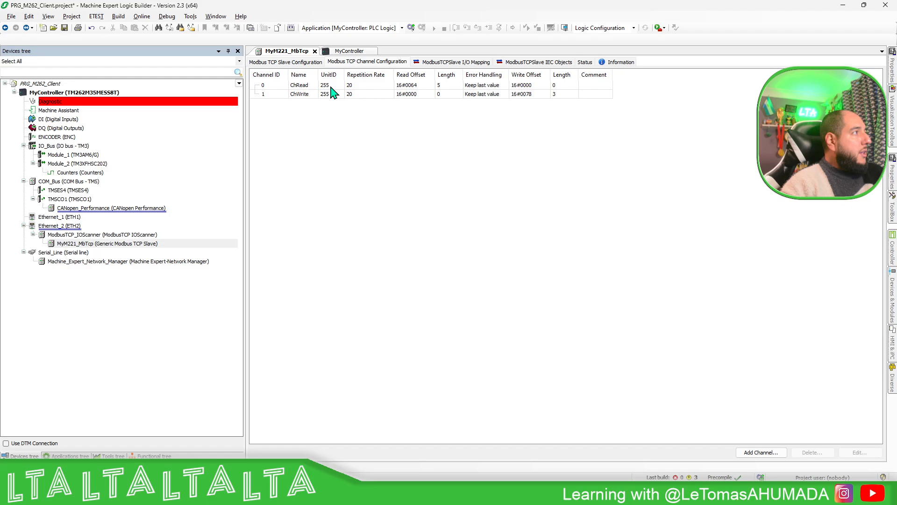
click(332, 94)
click(333, 83)
click(337, 105)
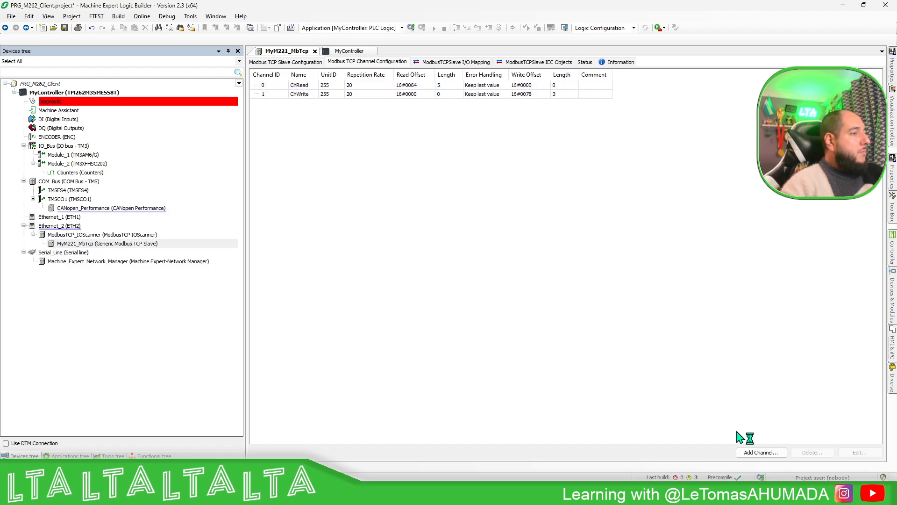
Add a Modbus channel named ChRDWR with Unit-ID 247, checking the ID against the M221's Modbus mapping configuration
click(772, 453)
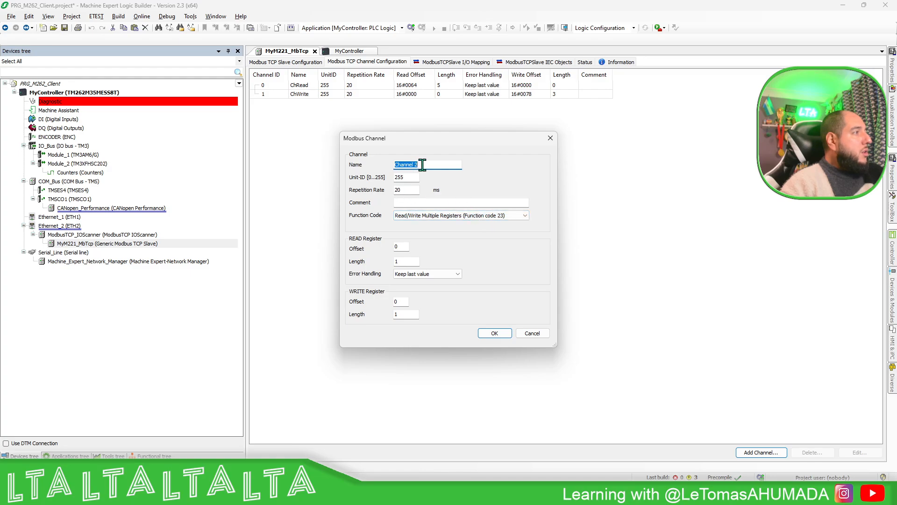
drag(401, 165, 446, 174)
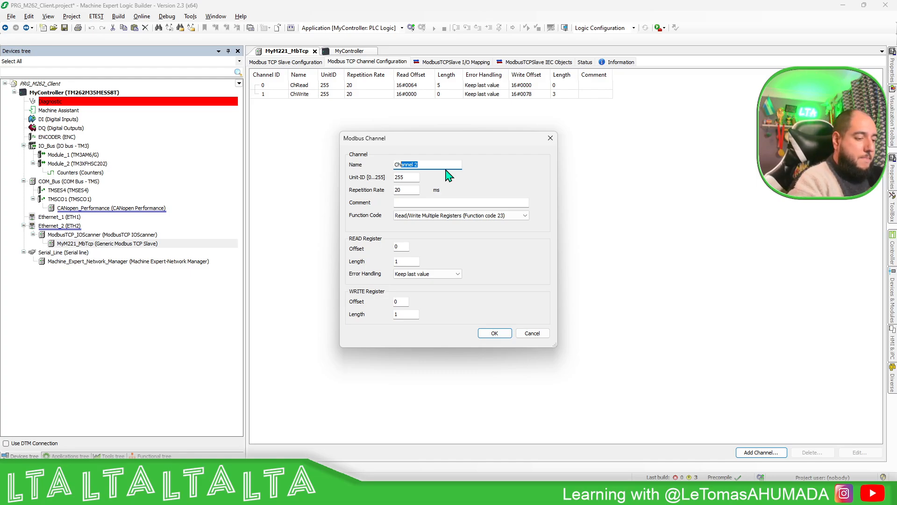
text(RDWR)
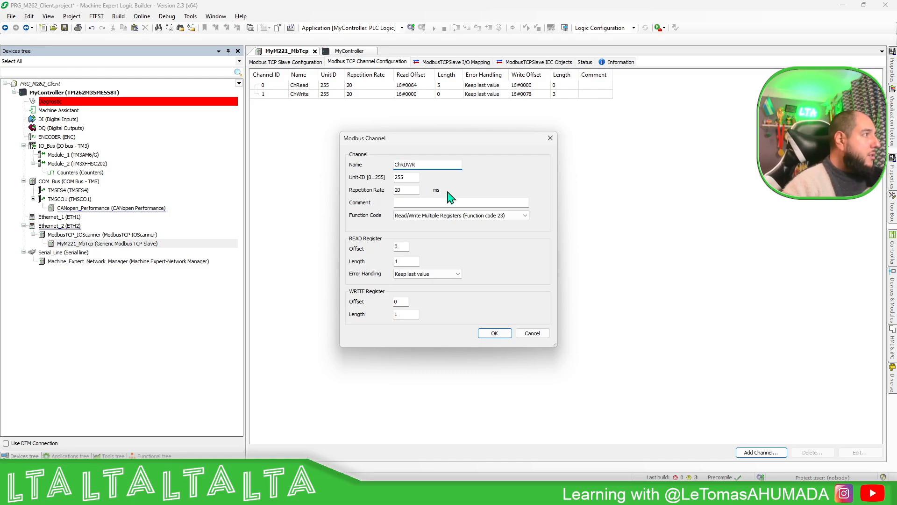
drag(408, 177, 382, 178)
text(247)
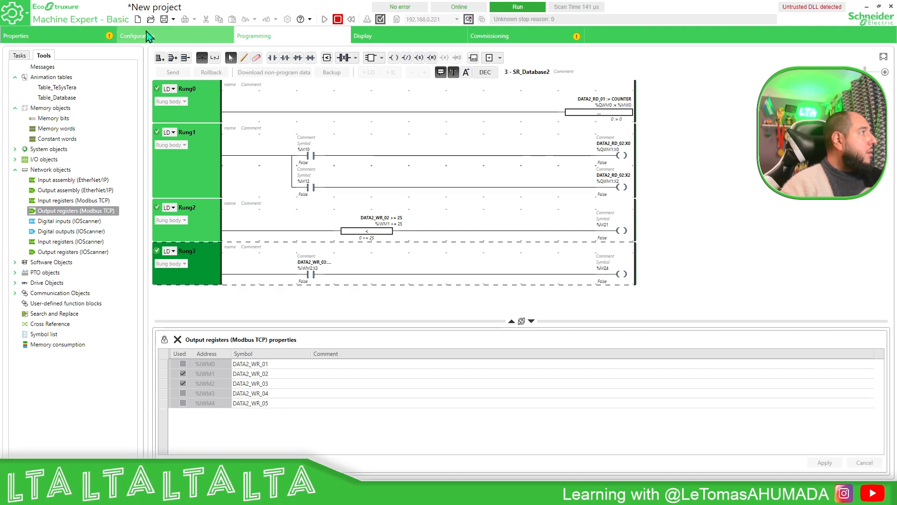
click(159, 36)
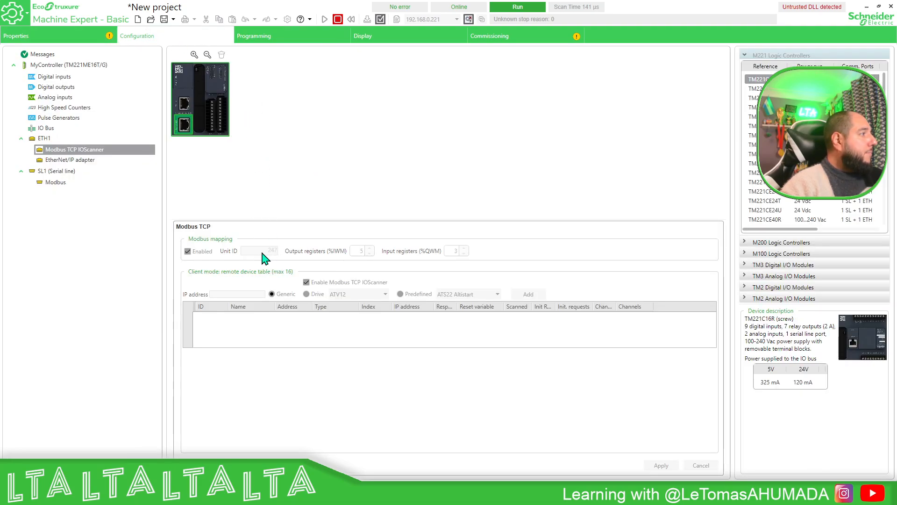
click(866, 6)
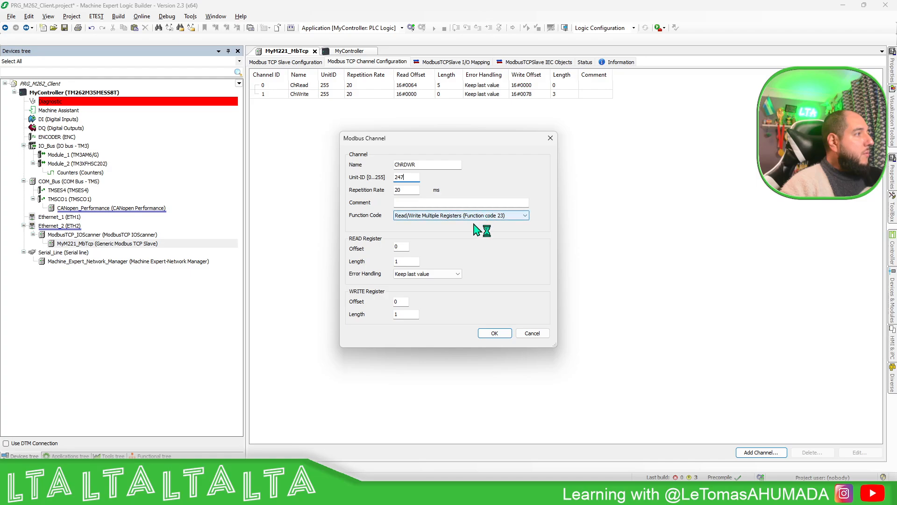
Set the new channel's READ length to 3 and WRITE length to 5, keeping both offsets at 0, and accept the channel
double_click(400, 246)
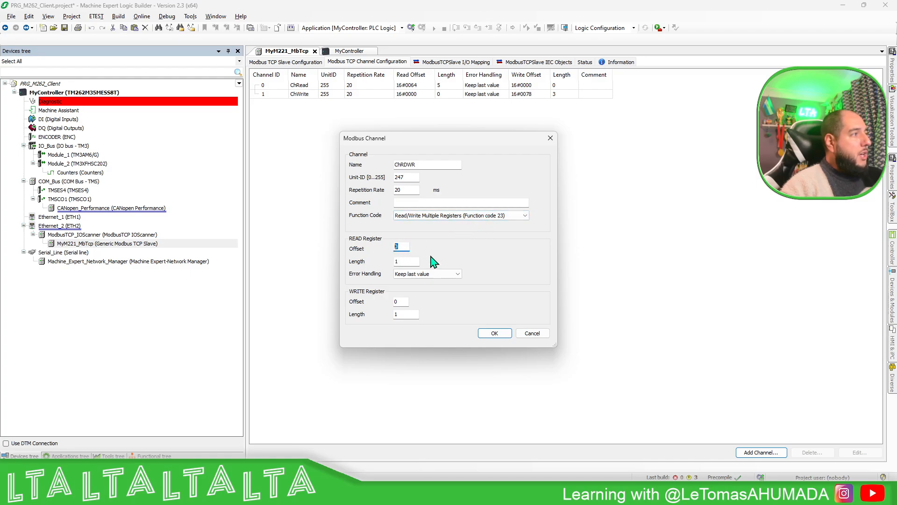
double_click(400, 260)
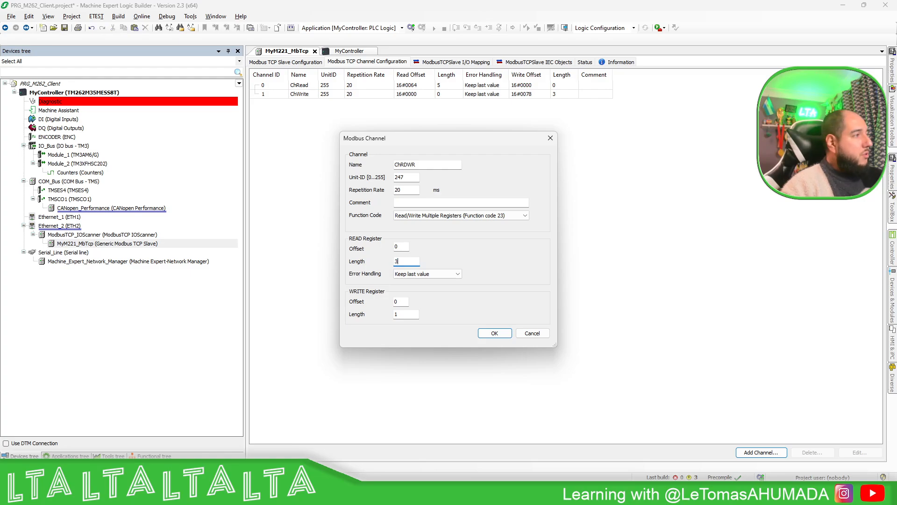
double_click(395, 313)
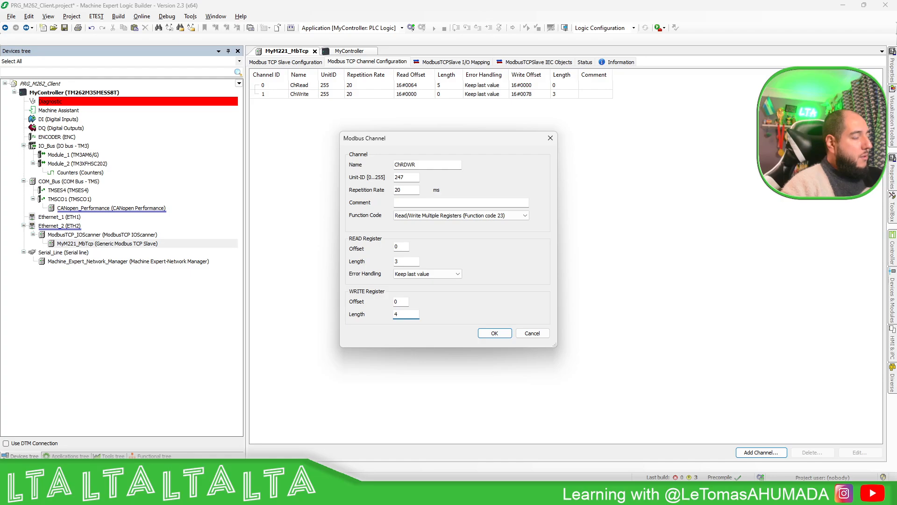
key(BackSpace)
text(5)
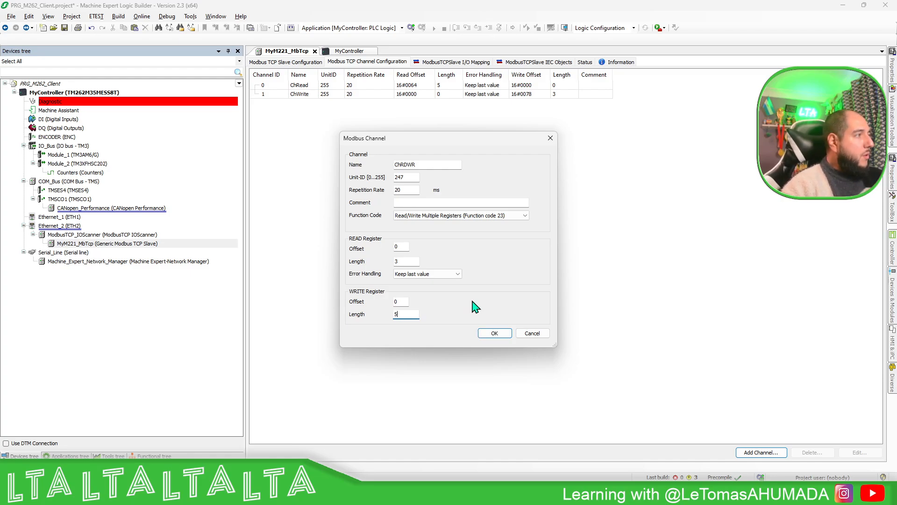
click(496, 334)
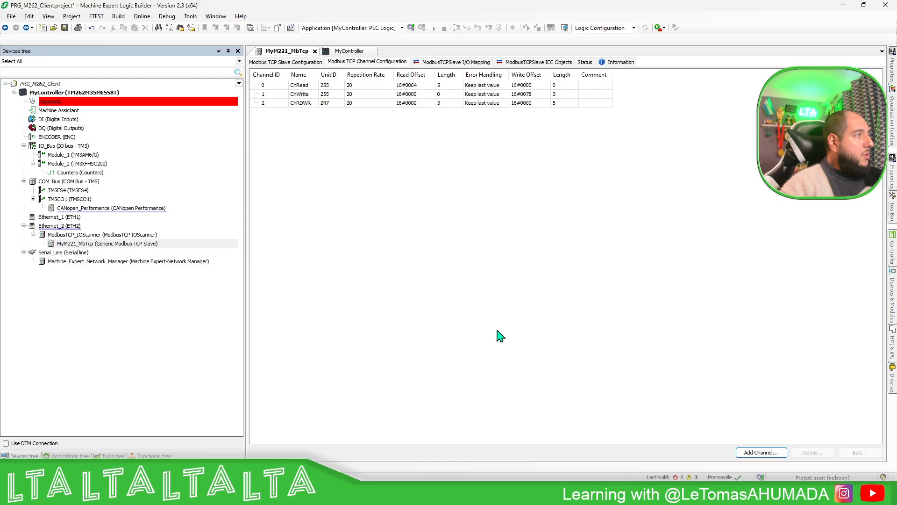
Examine the ChRDWR input and output words in the slave's I/O mapping and return to the channel configuration
click(452, 62)
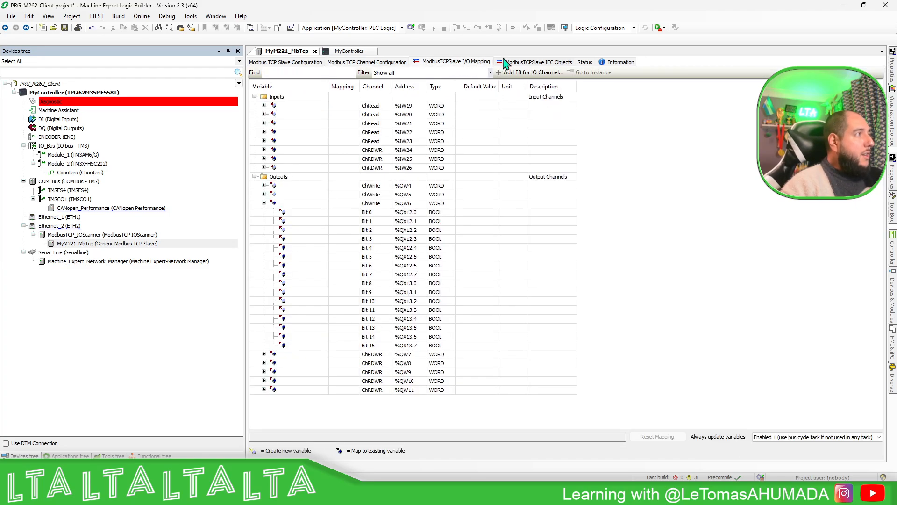
click(255, 176)
click(254, 177)
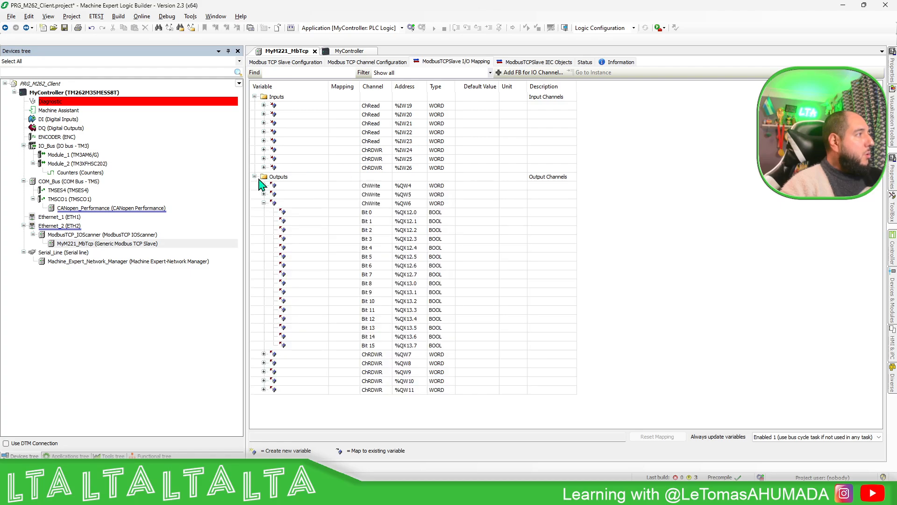
click(263, 203)
drag(384, 151, 383, 170)
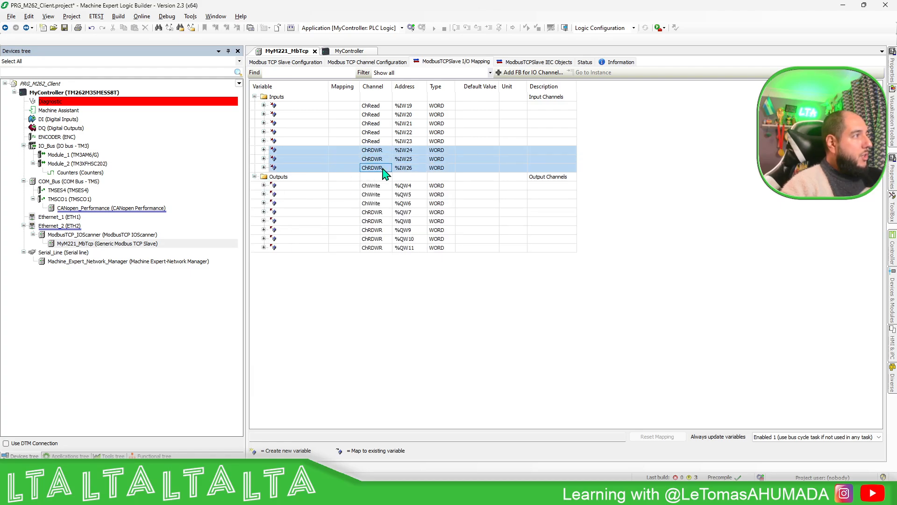
click(380, 207)
click(382, 213)
shift+click(381, 248)
click(639, 186)
click(354, 62)
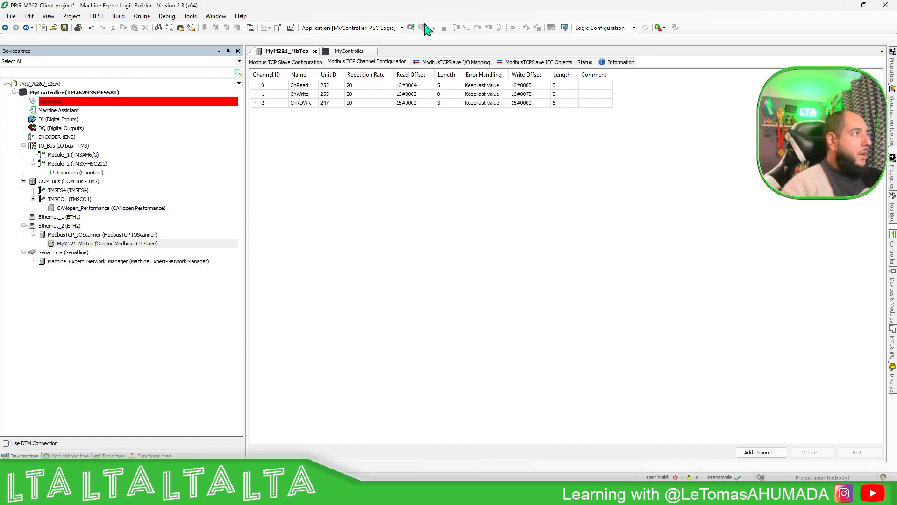
Log in to the M262, download the latest application changes, and start the controller
click(409, 27)
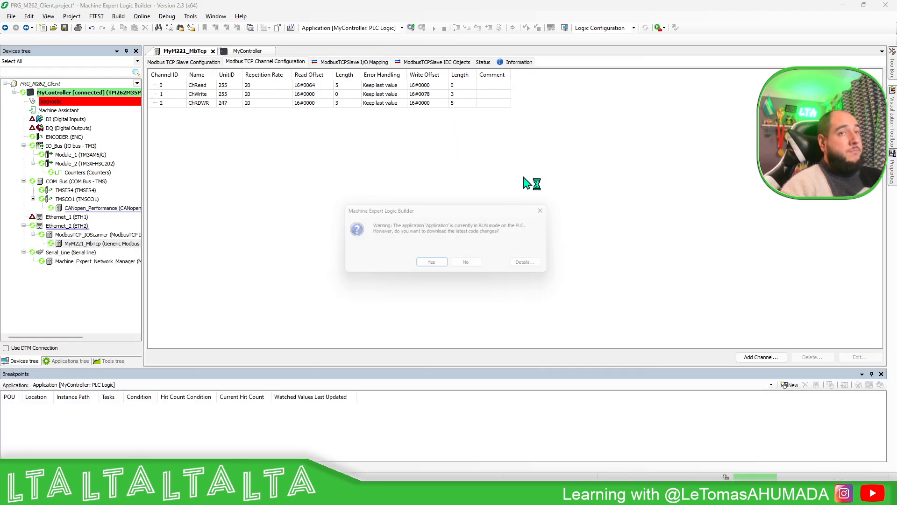
click(434, 270)
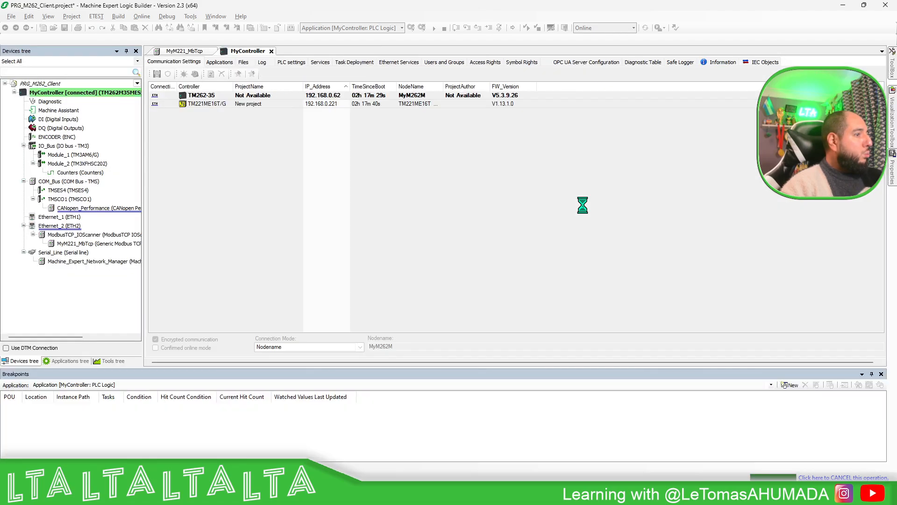
click(532, 231)
click(433, 27)
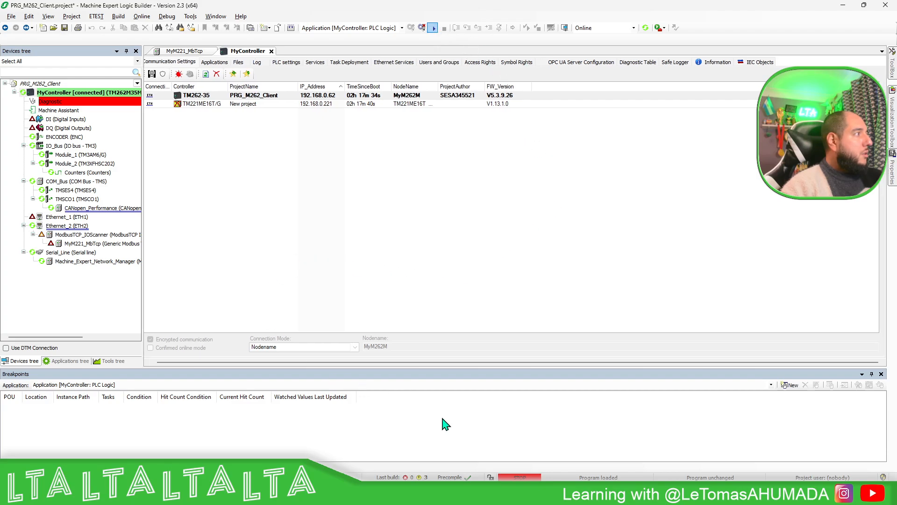
mouse_move(573, 494)
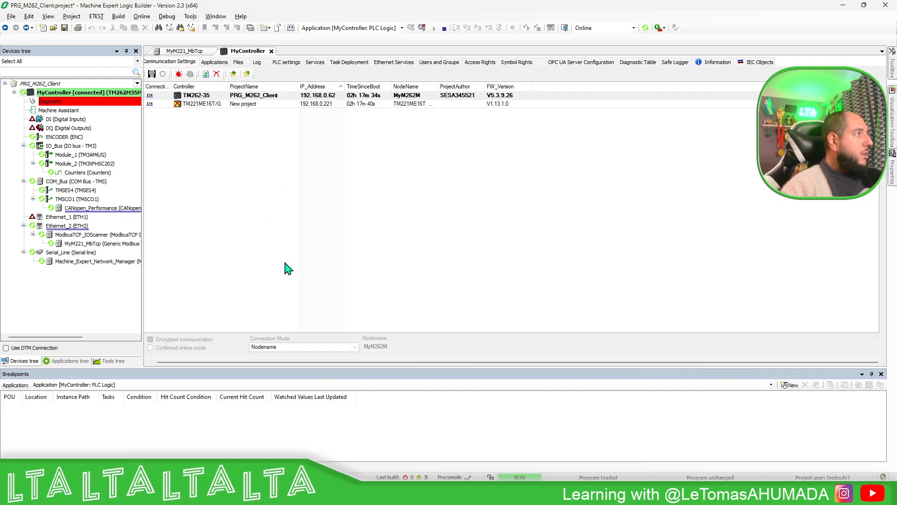
Open the online I/O mapping of the MyM221_MbTcp slave to view its current channel values
click(310, 261)
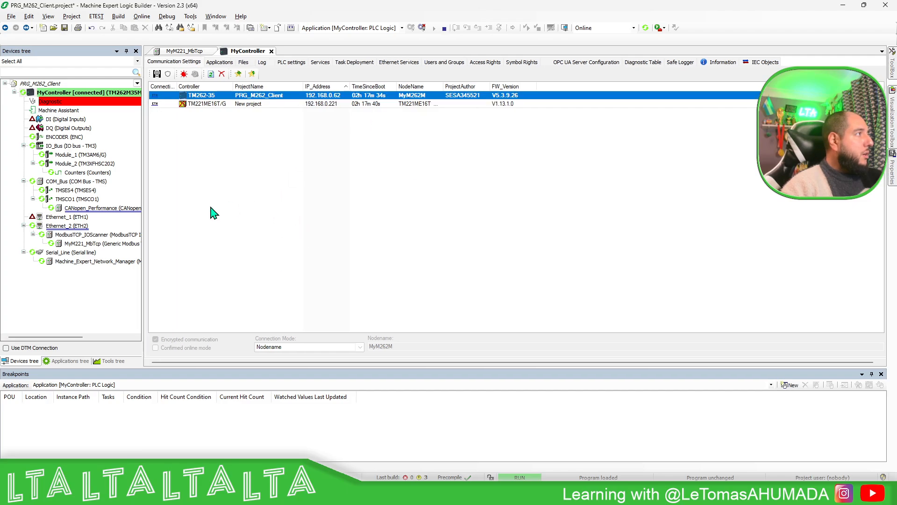
double_click(74, 244)
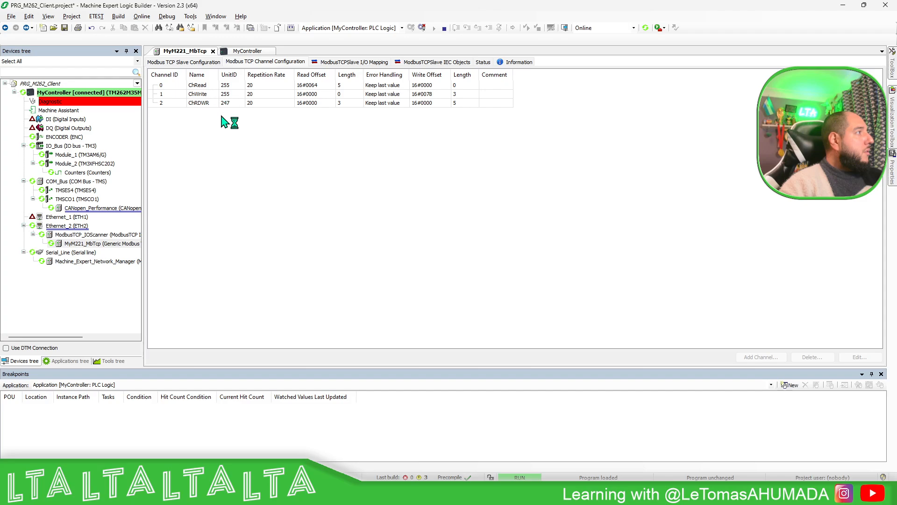
click(346, 62)
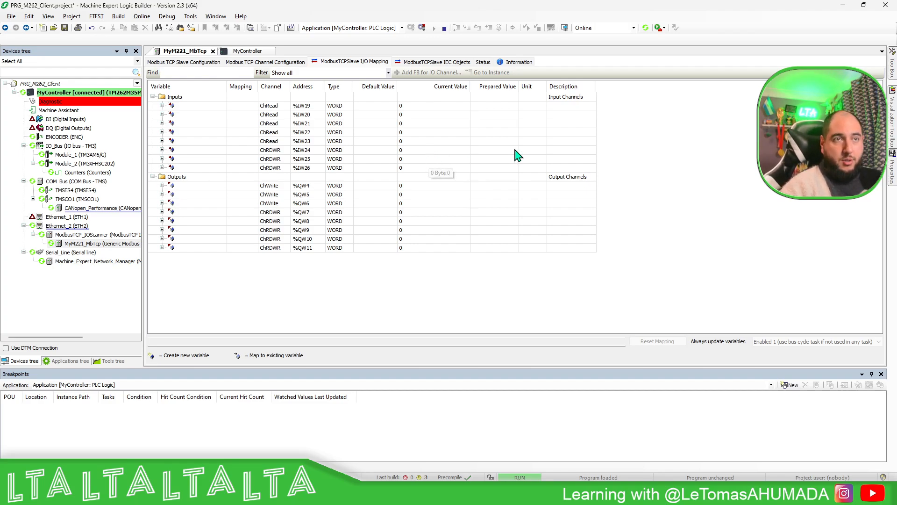
Switch to the M221 project in Machine Expert - Basic and add a new animation table
click(574, 492)
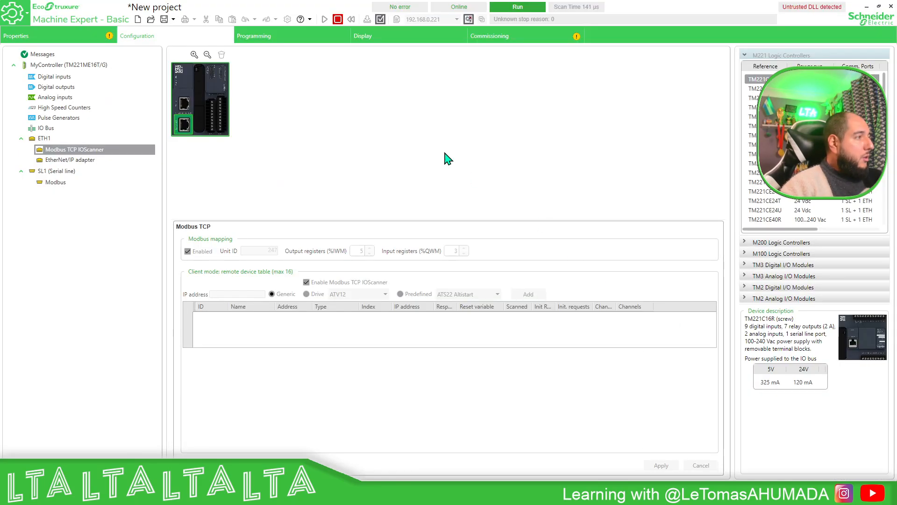
click(299, 38)
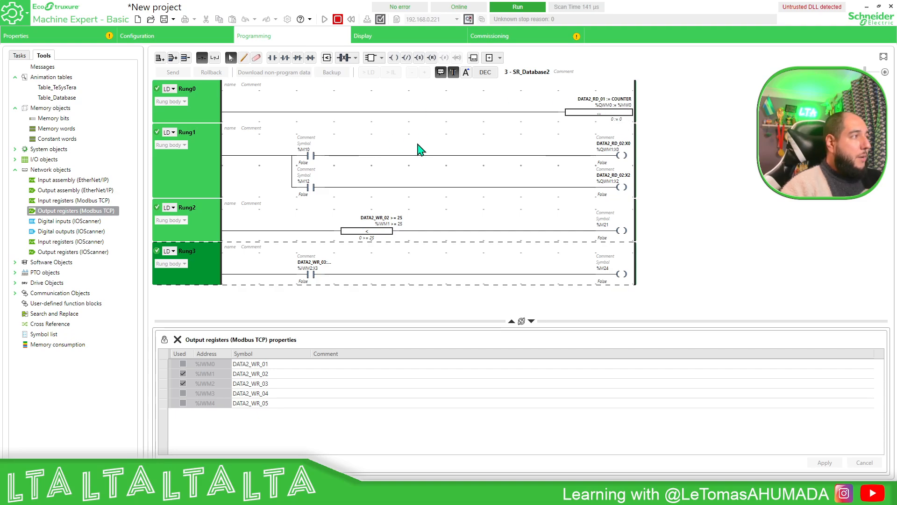
click(71, 102)
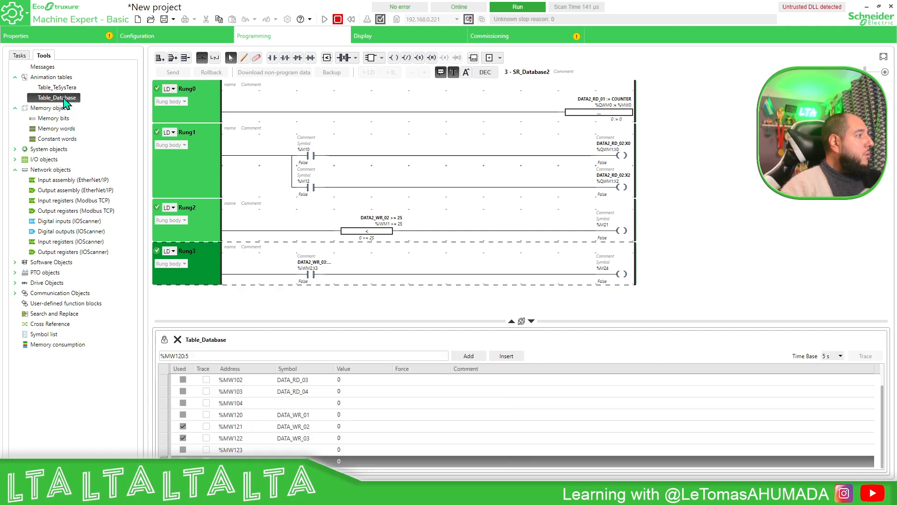
right_click(66, 102)
right_click(61, 78)
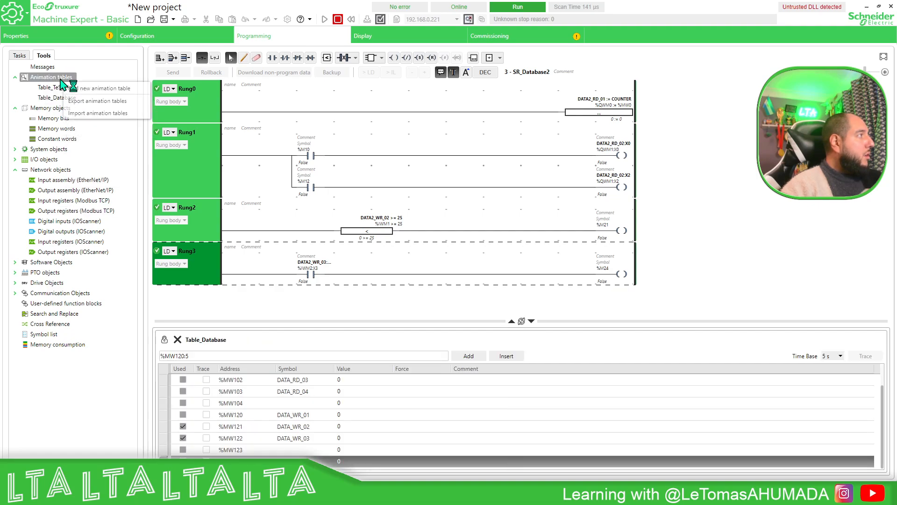
click(75, 88)
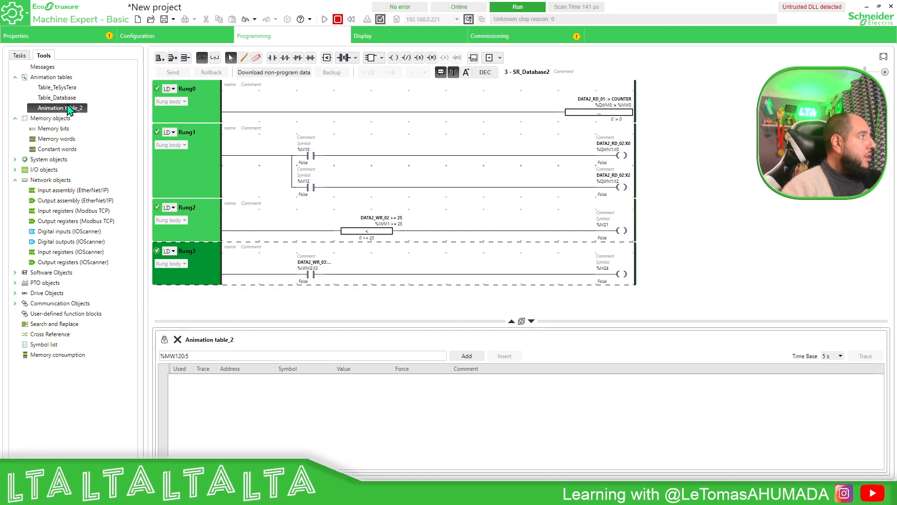
Rename the new animation table as Table_Database2
right_click(75, 111)
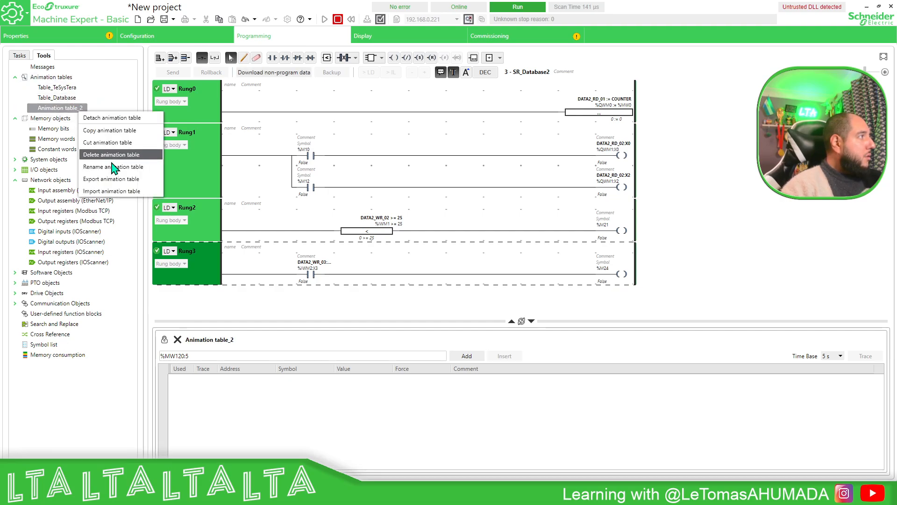
click(112, 167)
text(Tab)
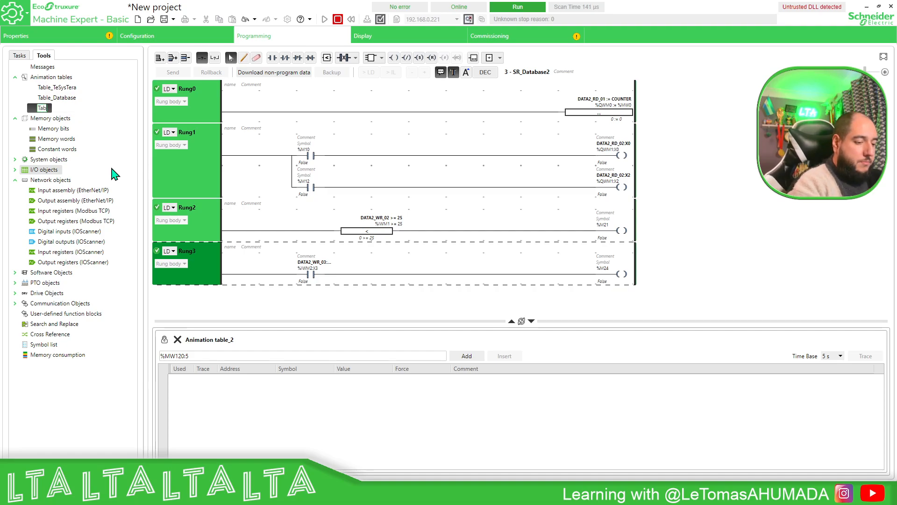
text(le_Database2)
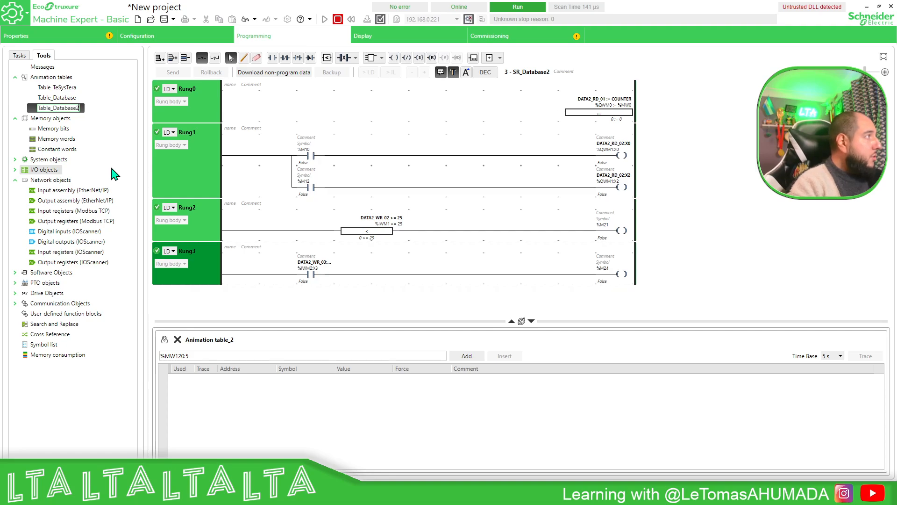
key(Return)
drag(207, 359, 171, 356)
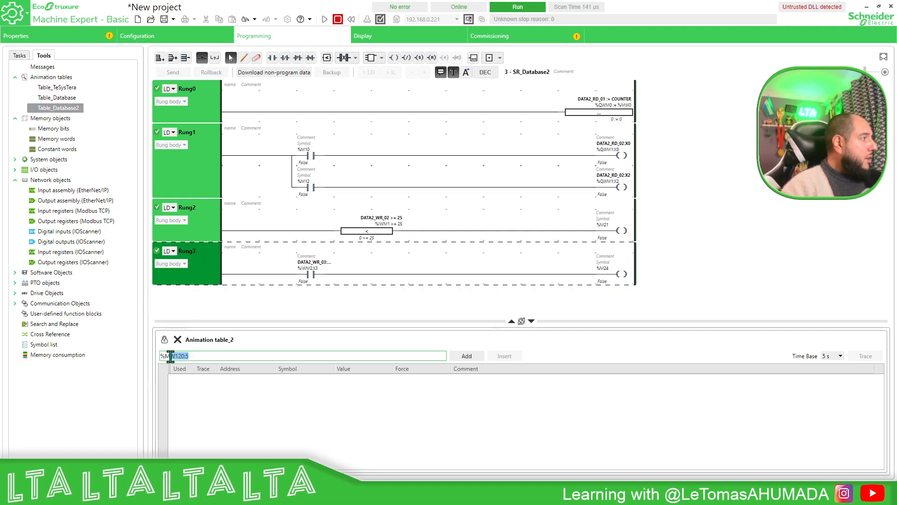
text(IMW0:32)
key(Return)
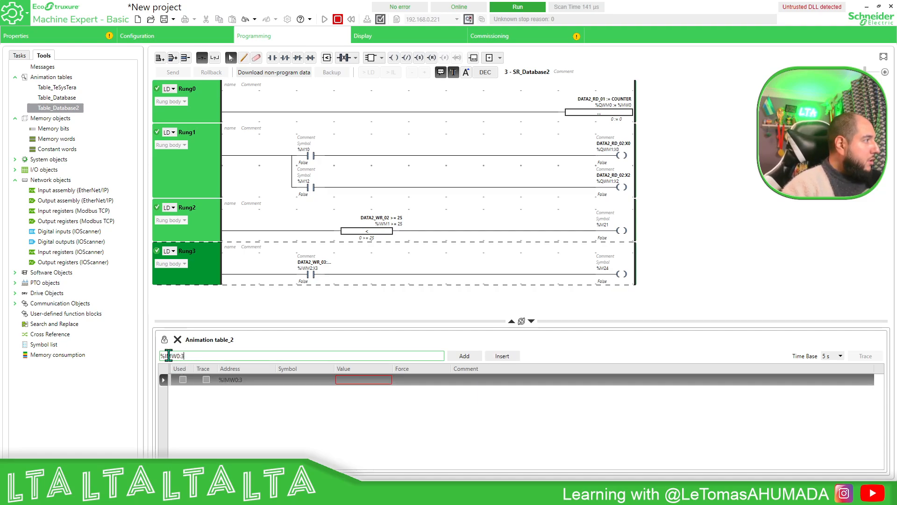
Add the five registers %IWM0:5 to the new animation table
drag(168, 356, 187, 355)
text(IW)
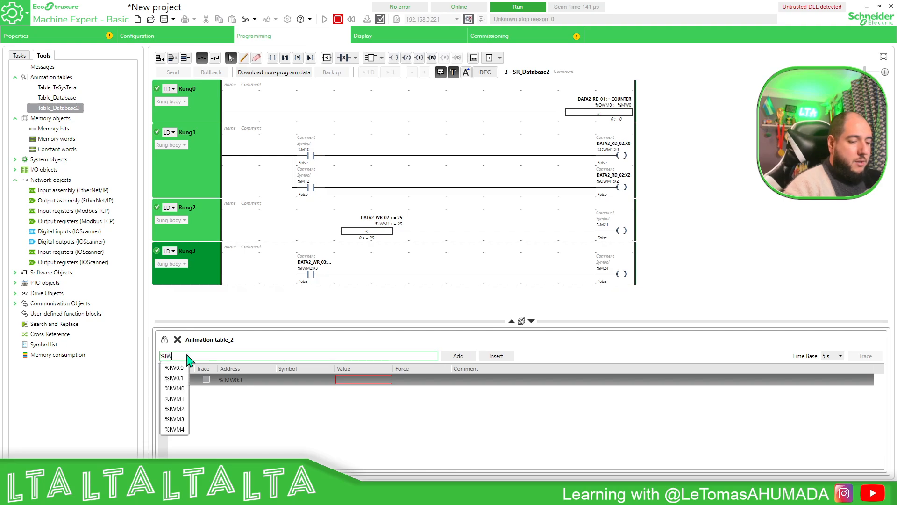
text(M)
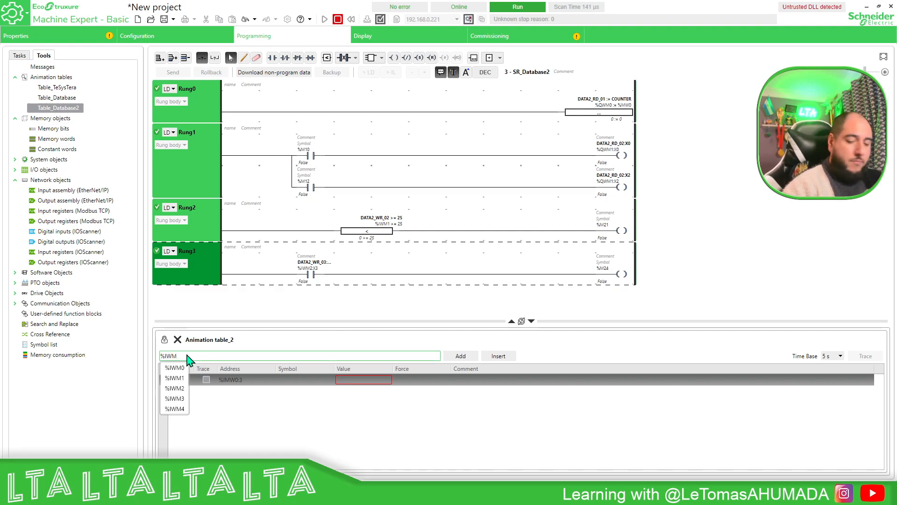
text(0:5)
key(Return)
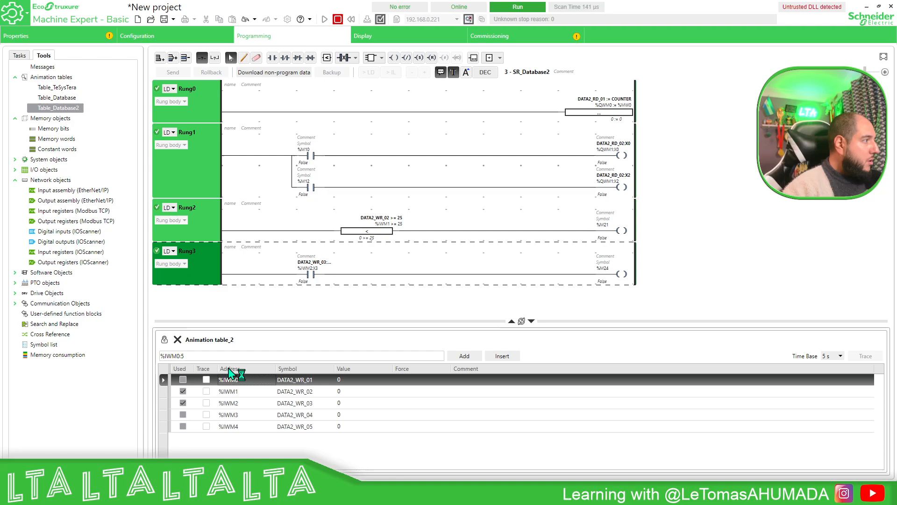
Add the three registers %QWM0:3 to the animation table and enlarge the table area so all rows fit
click(175, 355)
key(BackSpace)
text(QWM0:)
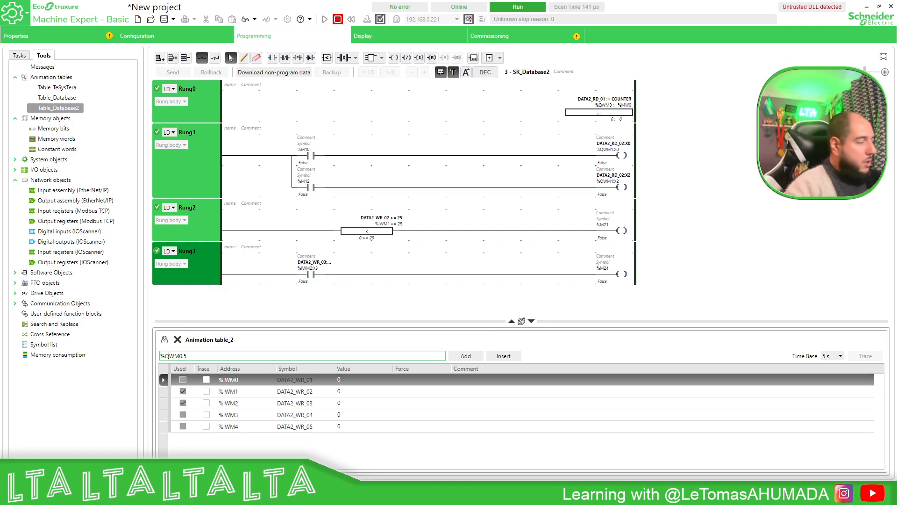
text(32)
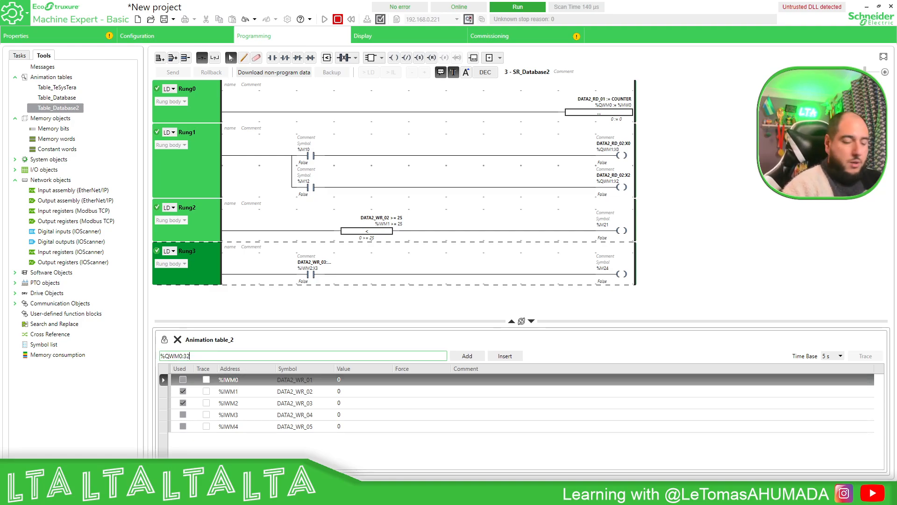
key(BackSpace)
key(Return)
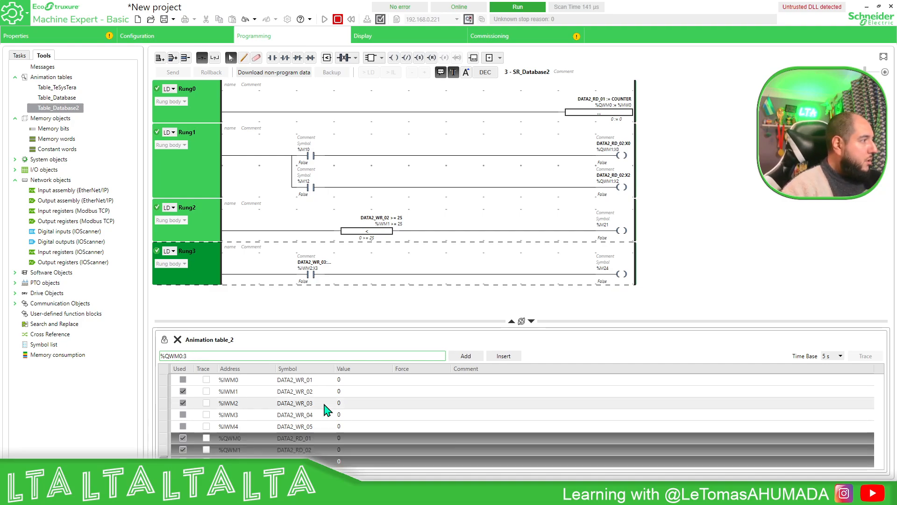
drag(385, 309, 426, 294)
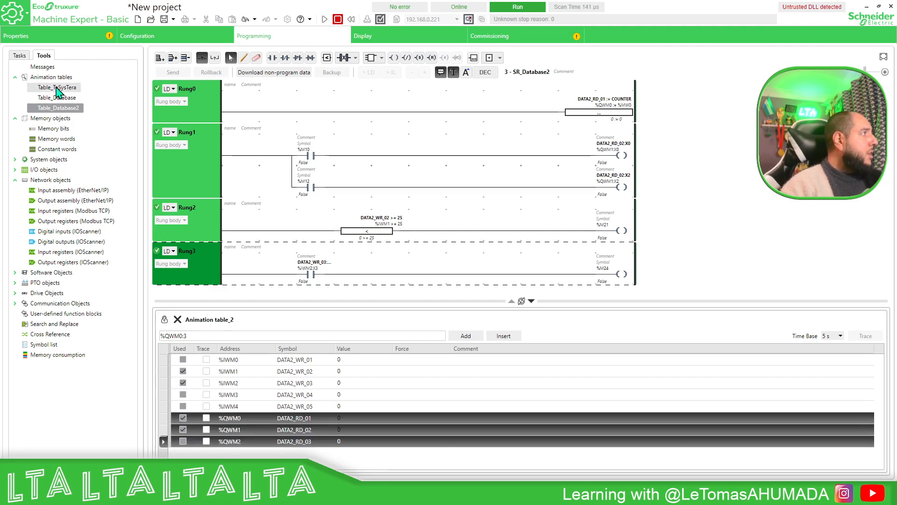
Set the CMD_ENABLE contact (%M0) to true online in Rung0 of New POU
click(21, 56)
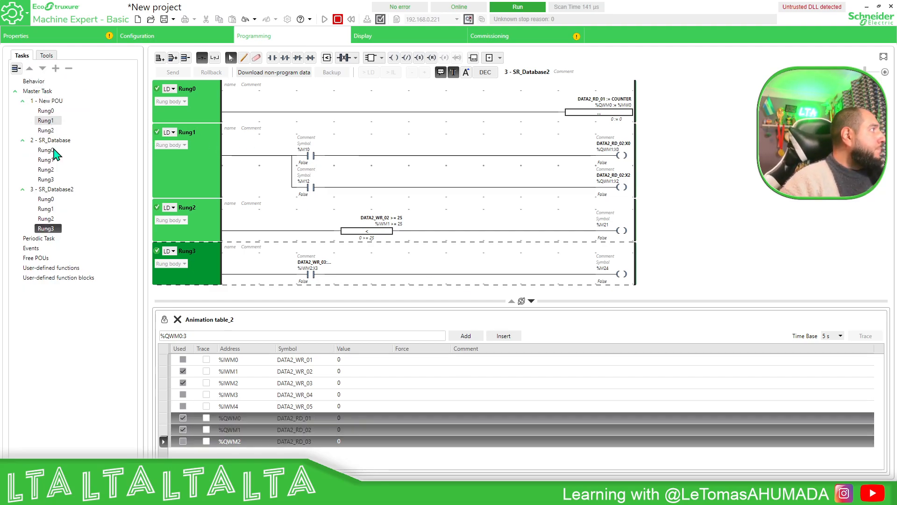
click(51, 100)
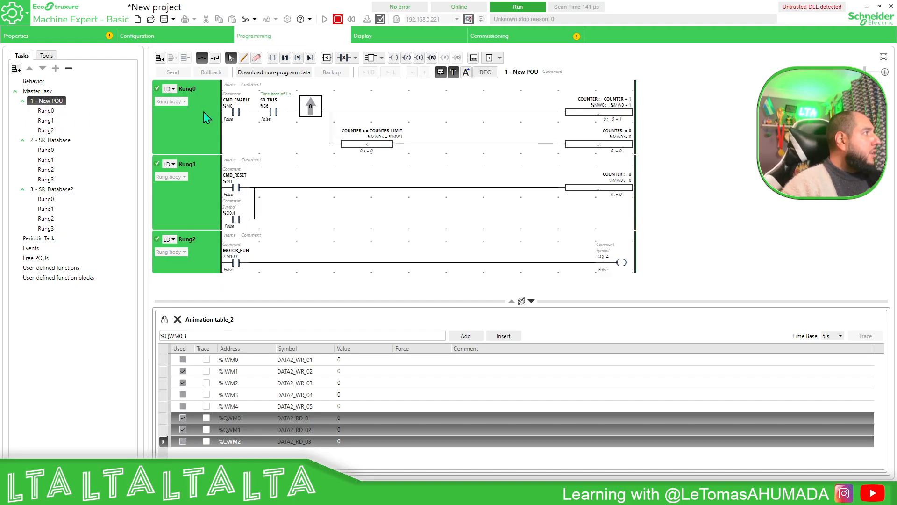
click(233, 111)
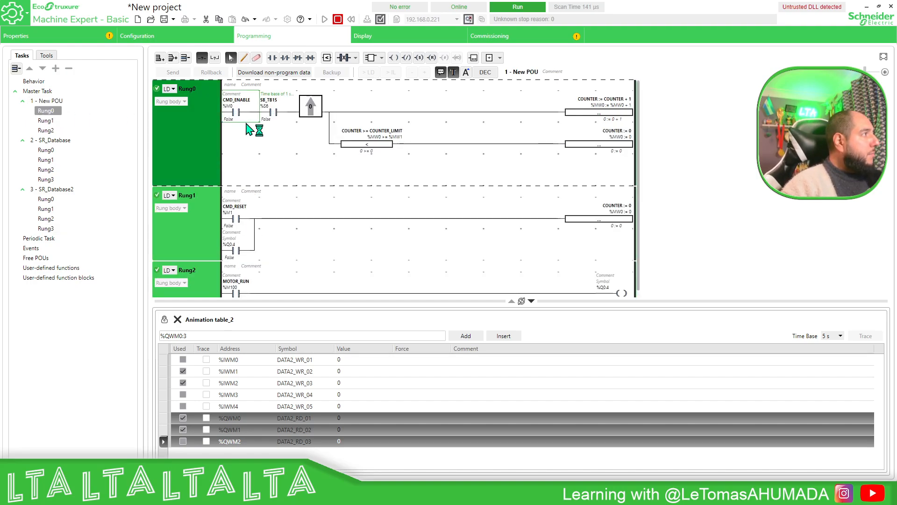
click(242, 127)
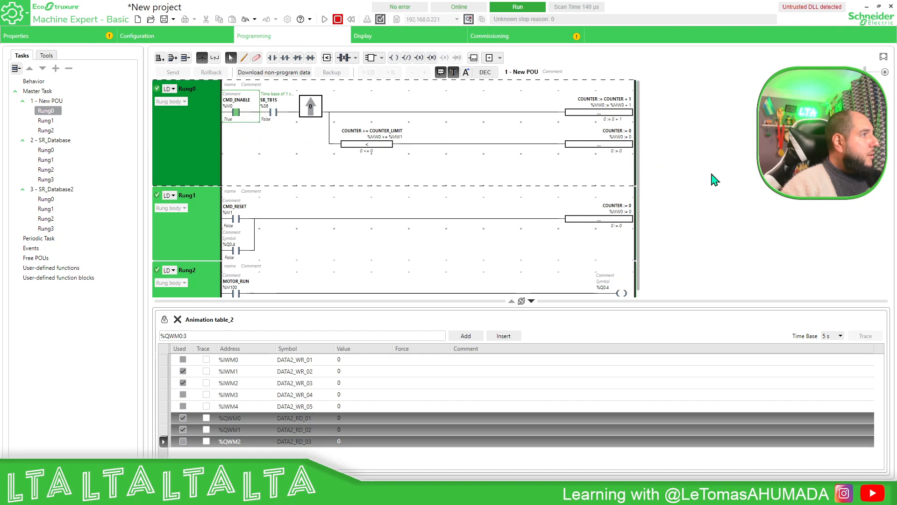
click(409, 455)
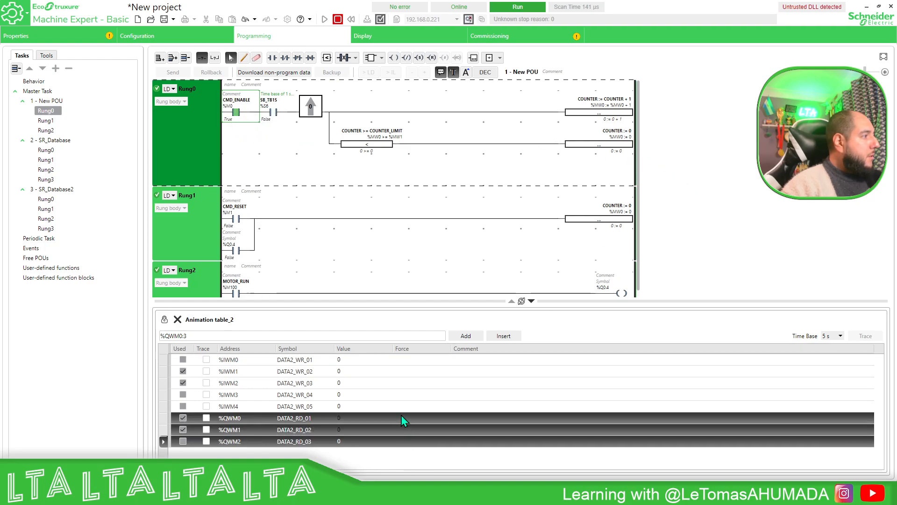
Set COUNTER_LIMIT (%MW1) to 55 online, then check the ChRDWR input %IW24 in Logic Builder's slave I/O mapping
click(396, 138)
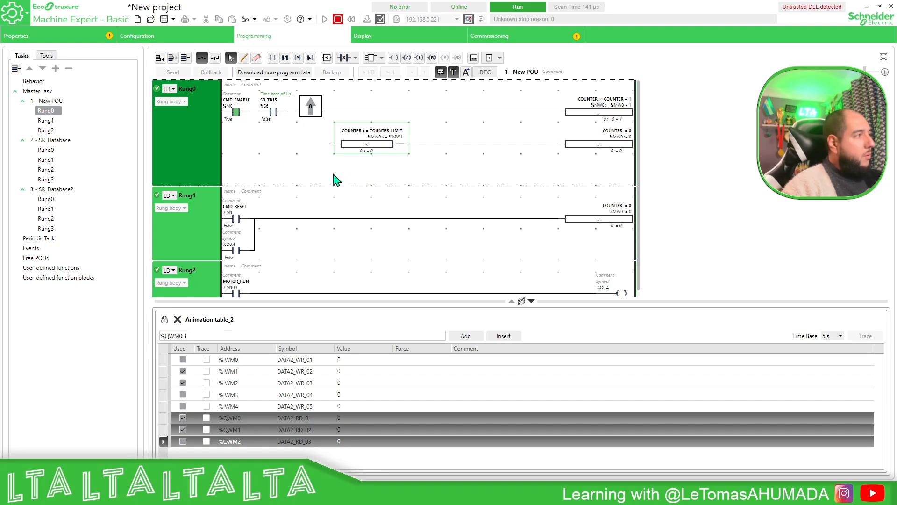
mouse_move(368, 152)
click(378, 171)
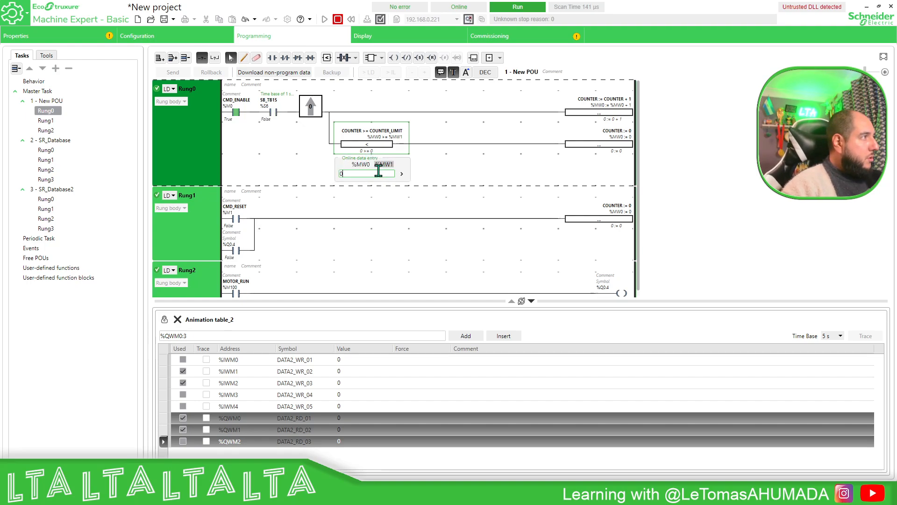
text(55)
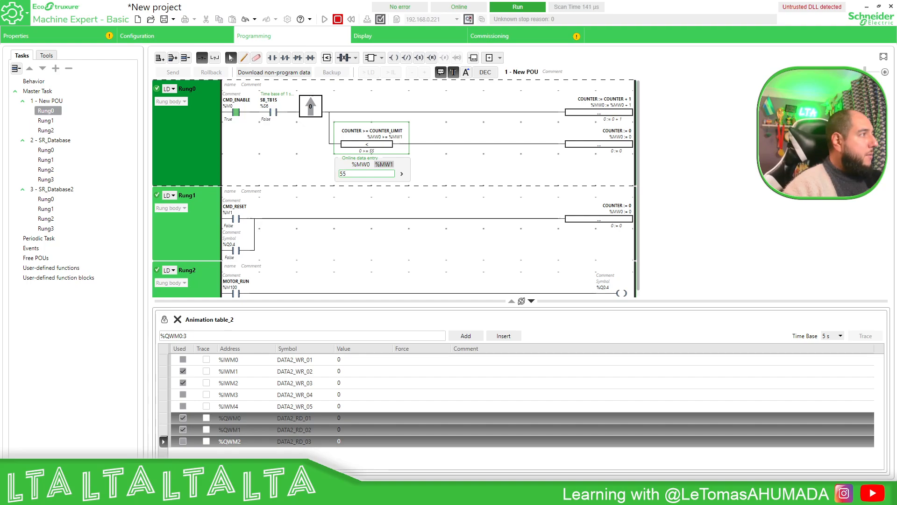
click(403, 172)
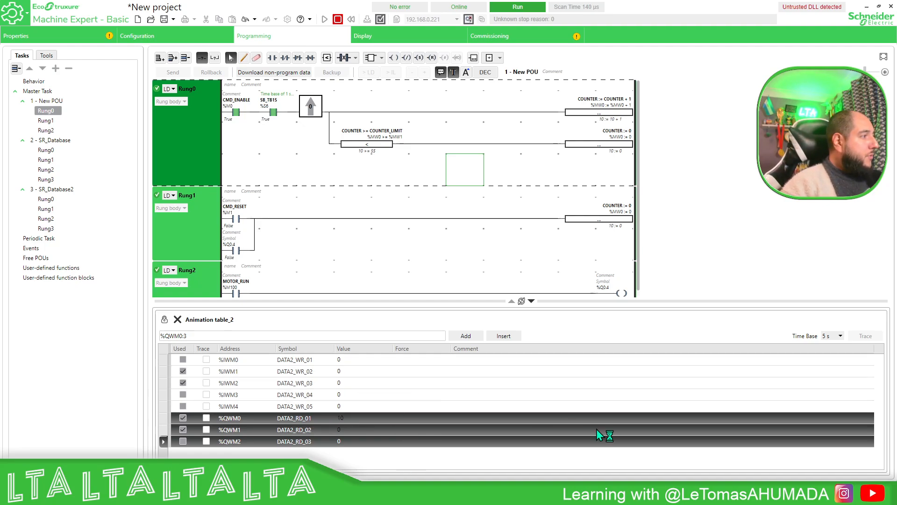
click(602, 493)
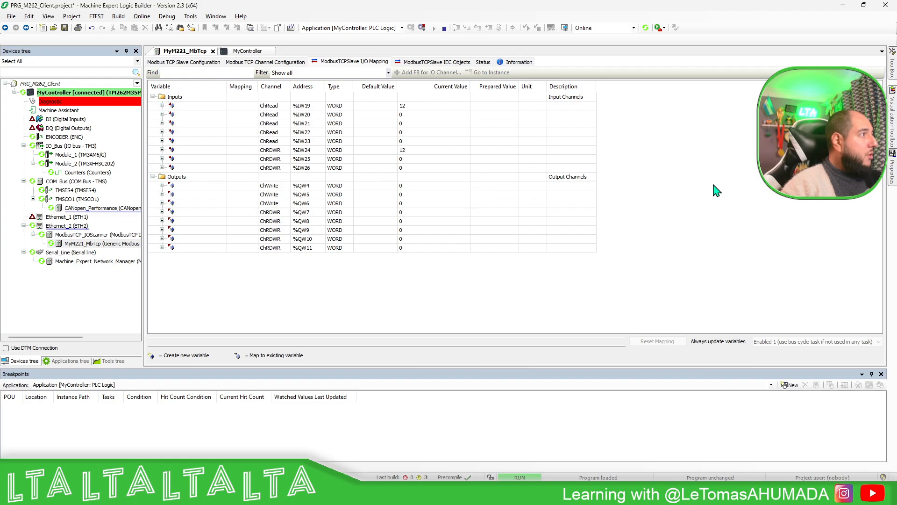
click(393, 153)
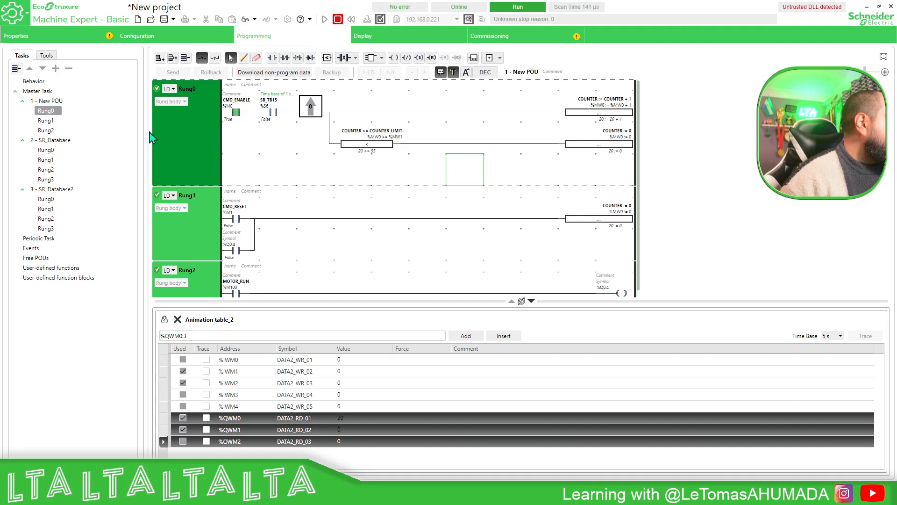
Set %M10 and %M12 to true in Rung1 of SR_Database2, then check the ChRDWR input %IW25 in the M262's I/O mapping
click(52, 189)
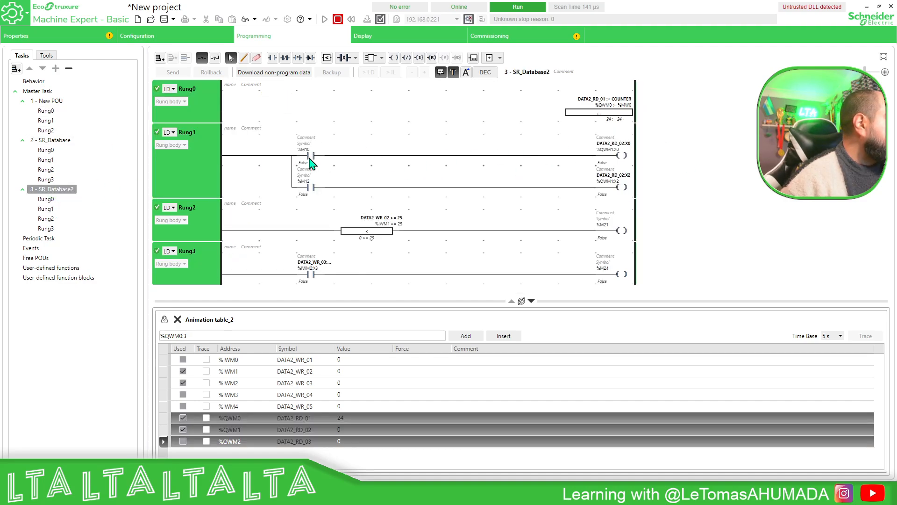
click(288, 194)
click(319, 170)
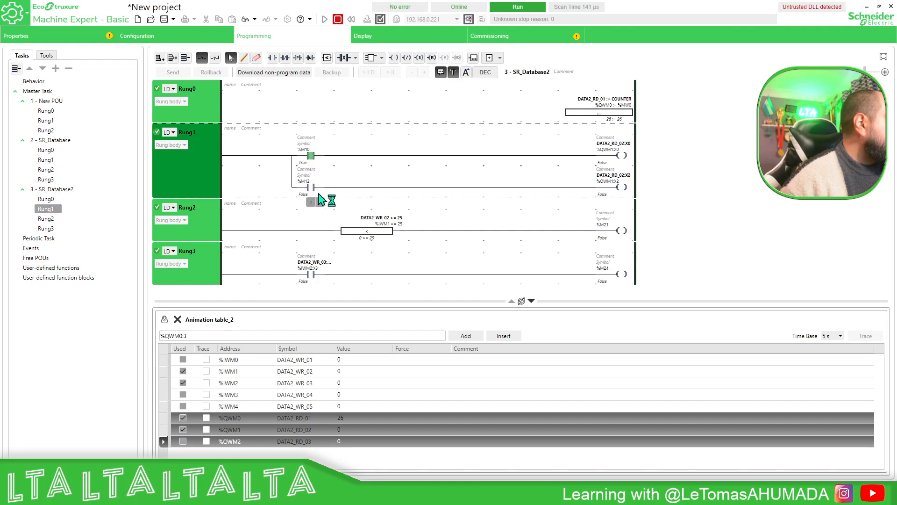
click(320, 204)
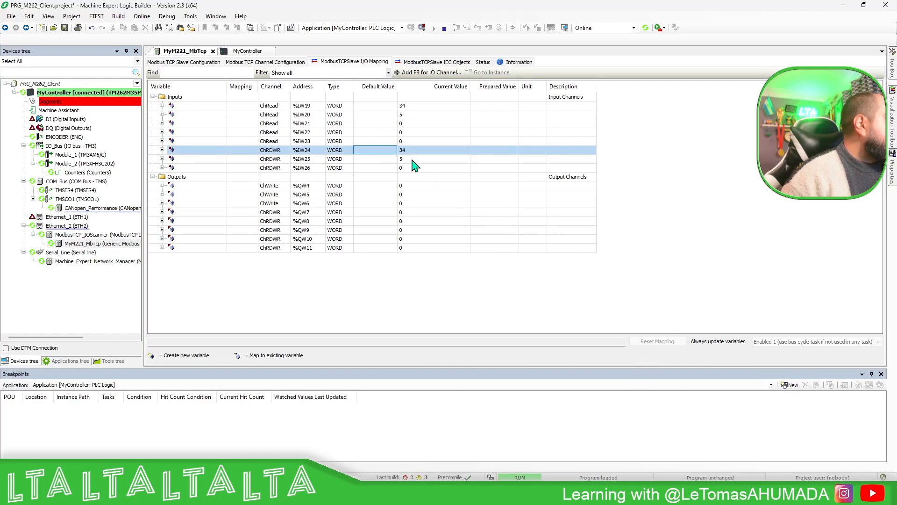
click(408, 161)
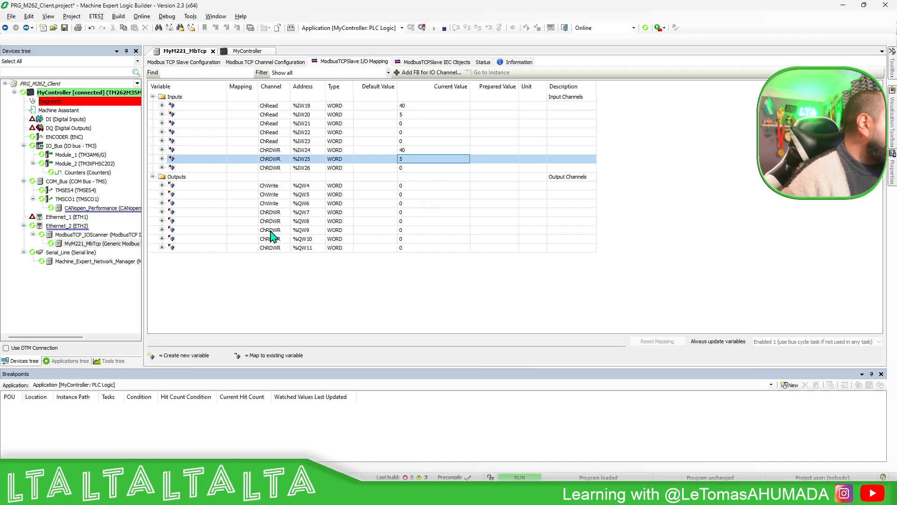
Write 111 to the ChRDWR output %QW7 and return to the M221 project to check %IWM0 in the animation table
double_click(196, 213)
double_click(488, 213)
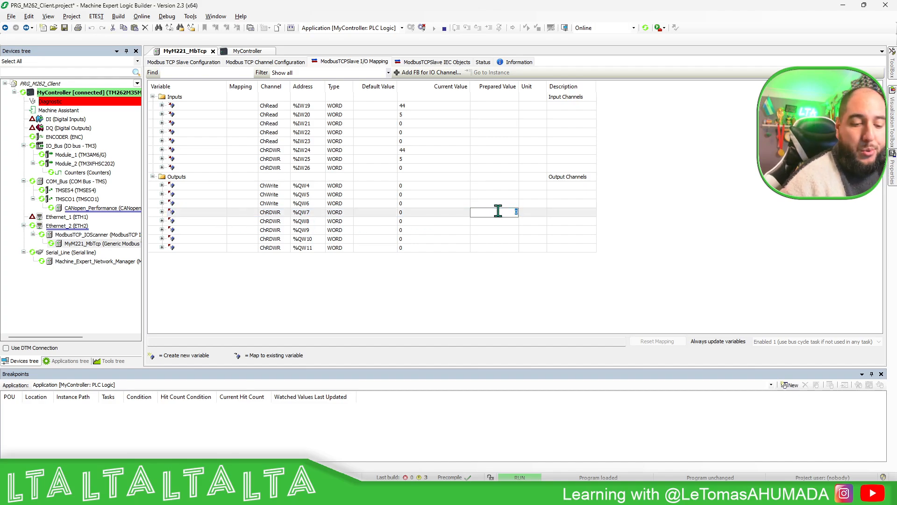
text(111)
key(Return)
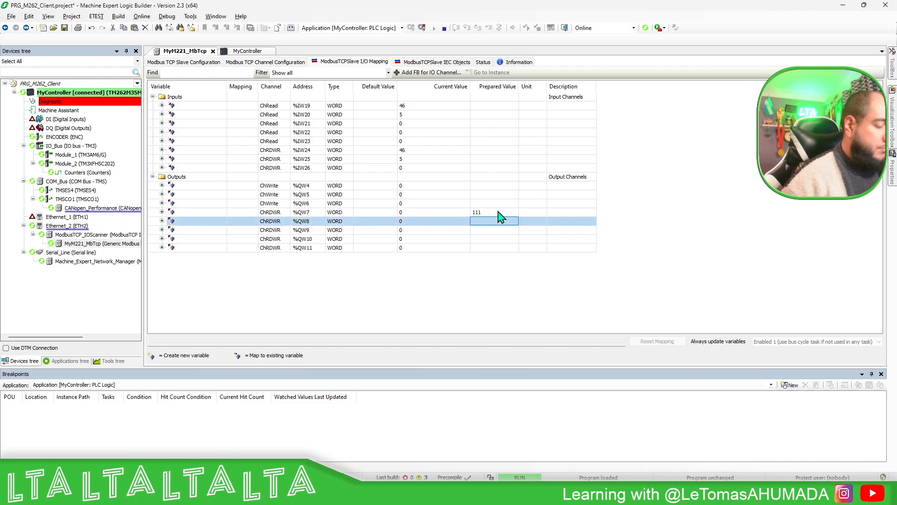
key(alt+Tab)
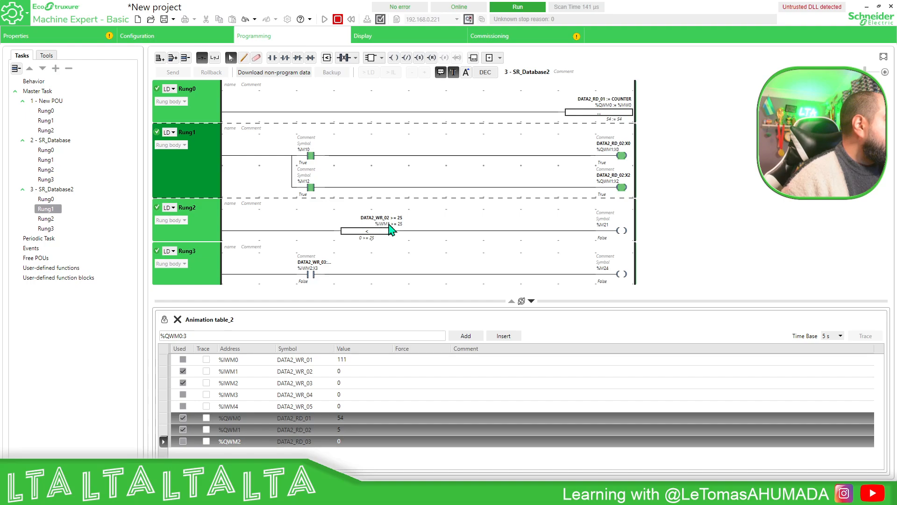
Write 221 to the ChRDWR output %QW8 in Logic Builder, then check %IWM1 and Rung2 in the M221 project
click(330, 361)
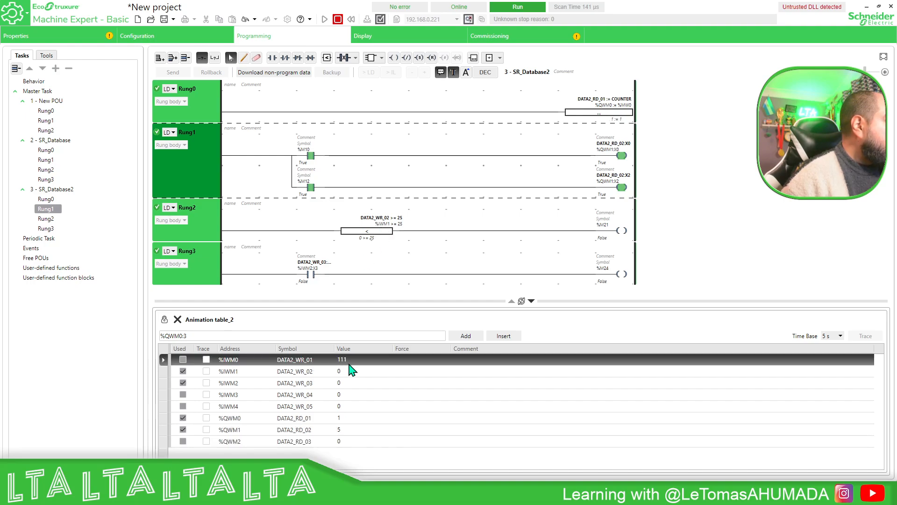
click(353, 373)
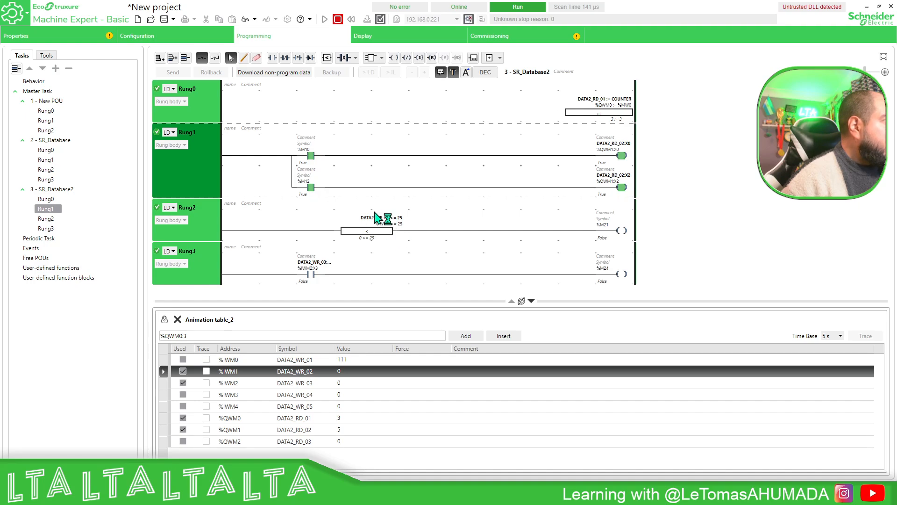
click(586, 493)
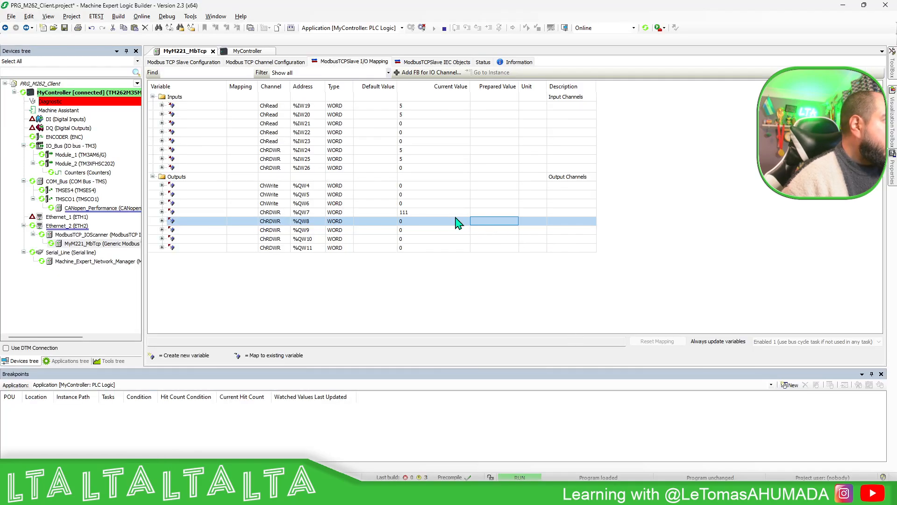
click(475, 221)
text(221)
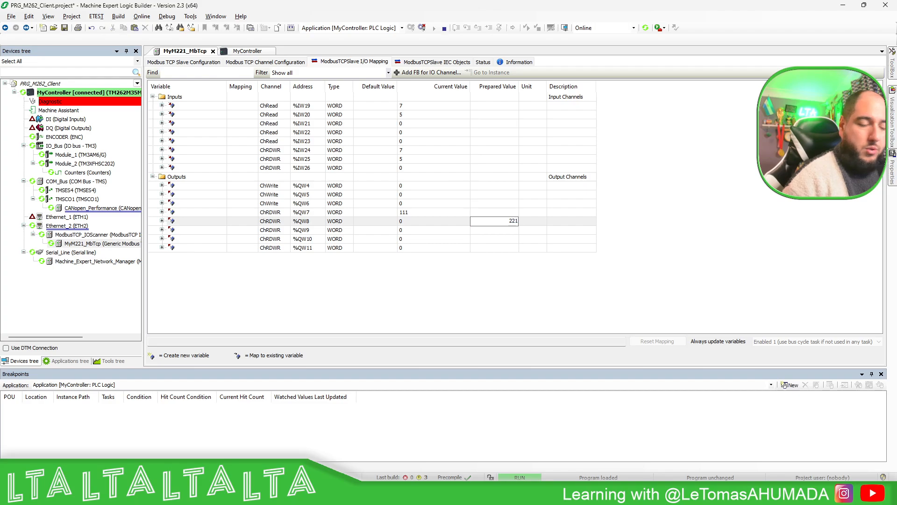
key(Return)
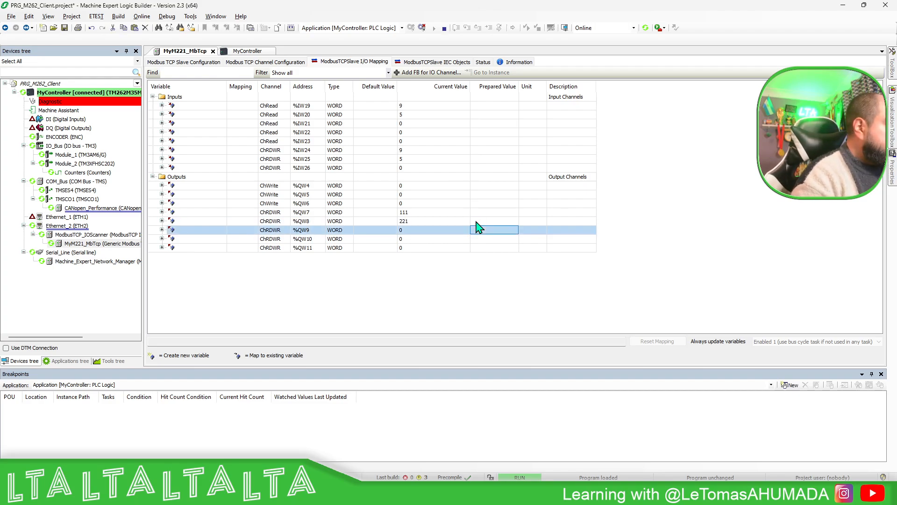
click(564, 493)
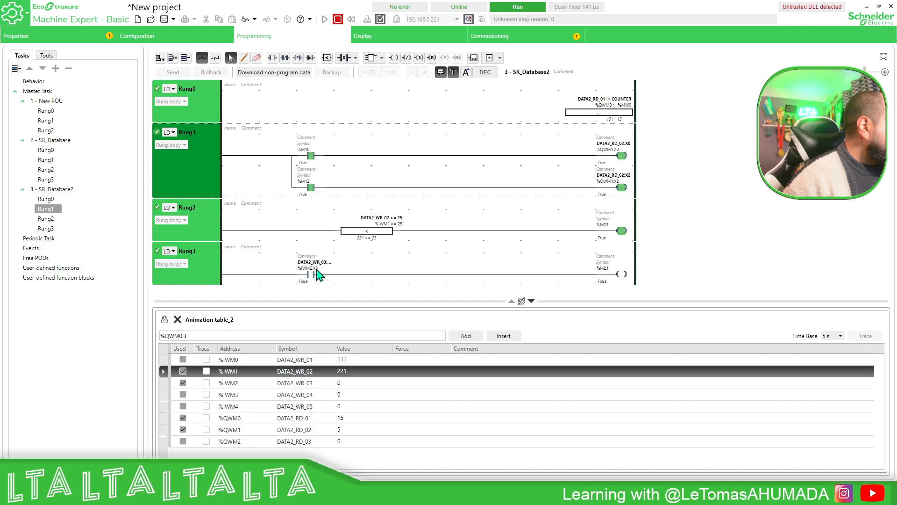
Set bit 3 (%QX18.3) of the ChRDWR output %QW9 to TRUE in Logic Builder, then check %IWM2 and Rung3 in the M221 project
key(alt+Tab)
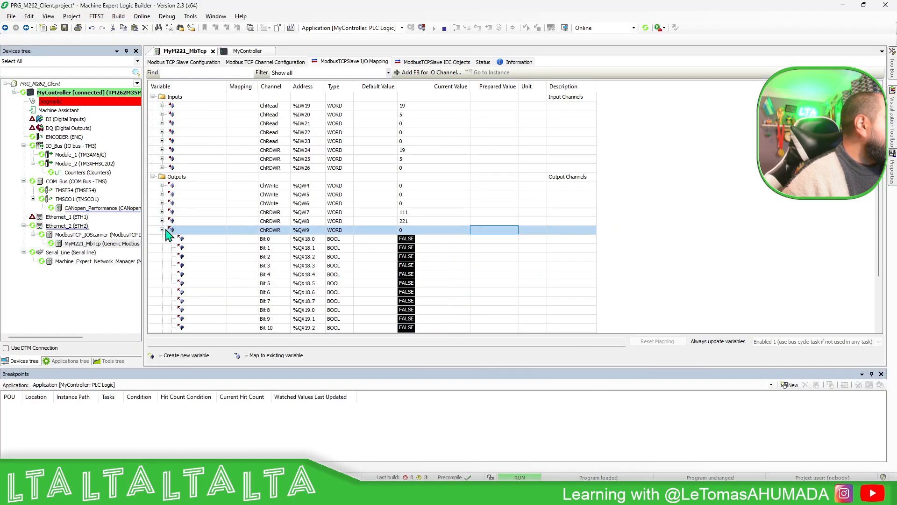
click(275, 240)
click(276, 248)
click(276, 257)
click(276, 265)
click(500, 267)
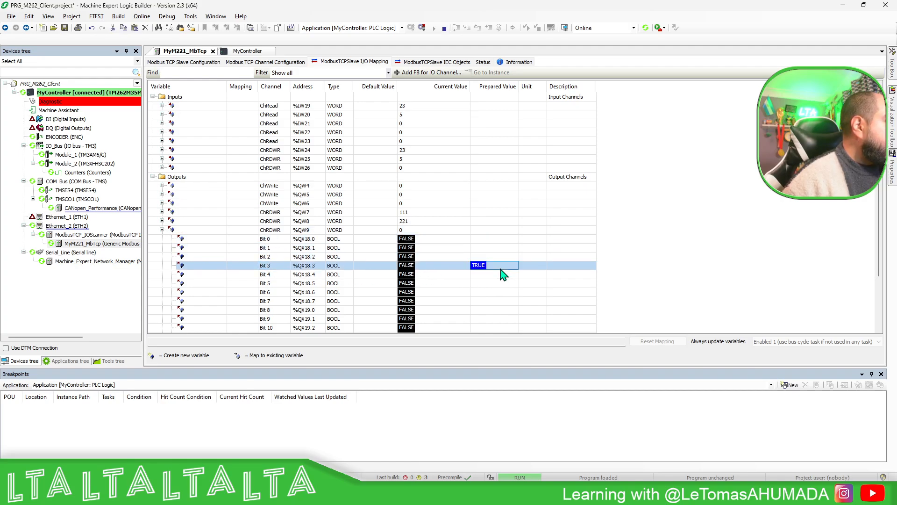
key(ctrl+F7)
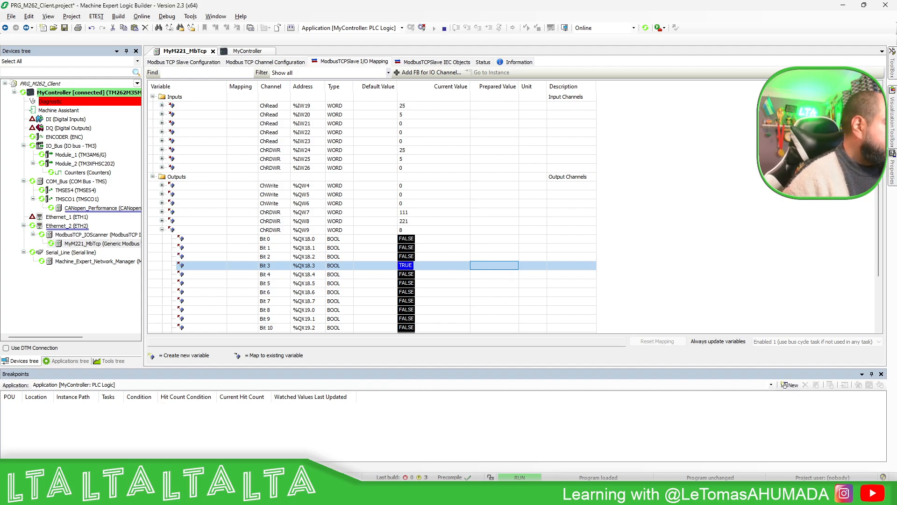
click(561, 494)
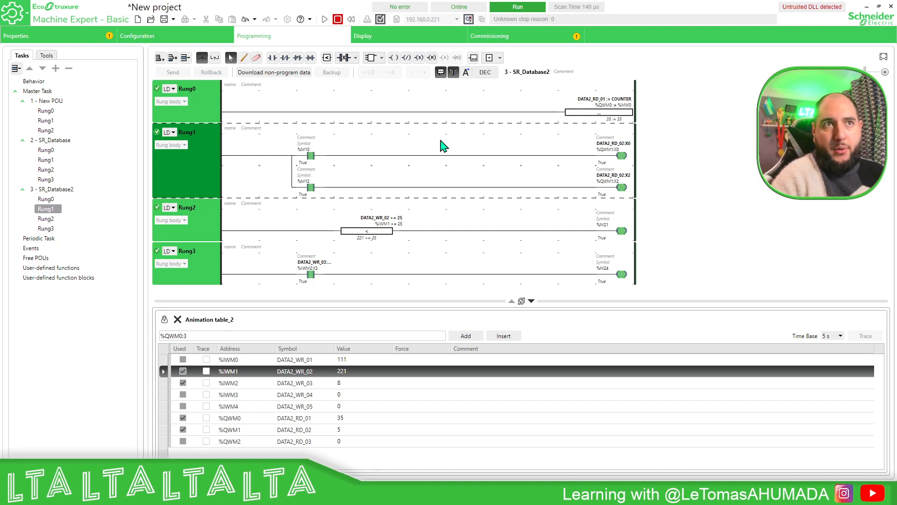
Review the EtherNet/IP adapter parameters under ETH1 in the M221 configuration, including the input and output assemblies
click(180, 36)
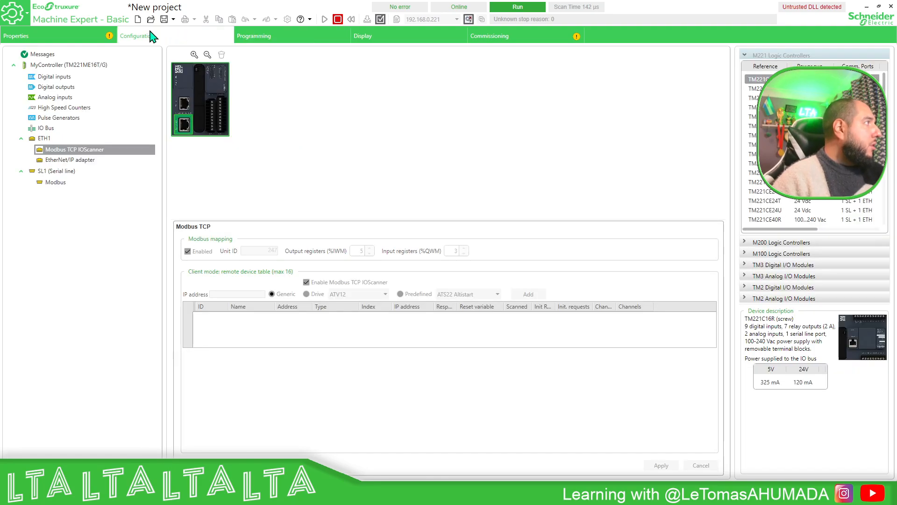
click(75, 161)
click(197, 254)
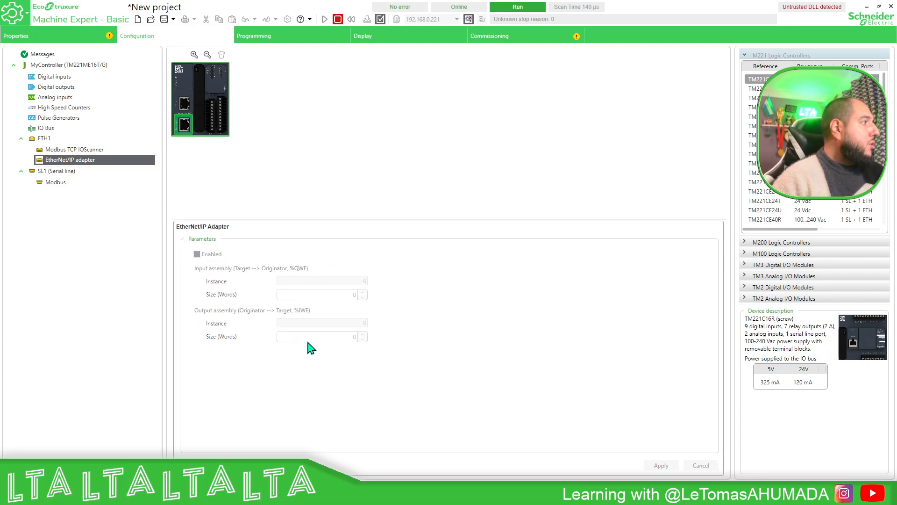
Examine the EtherNet/IP input and output assembly lists among the M221's network objects, revisiting the adapter configuration
click(277, 36)
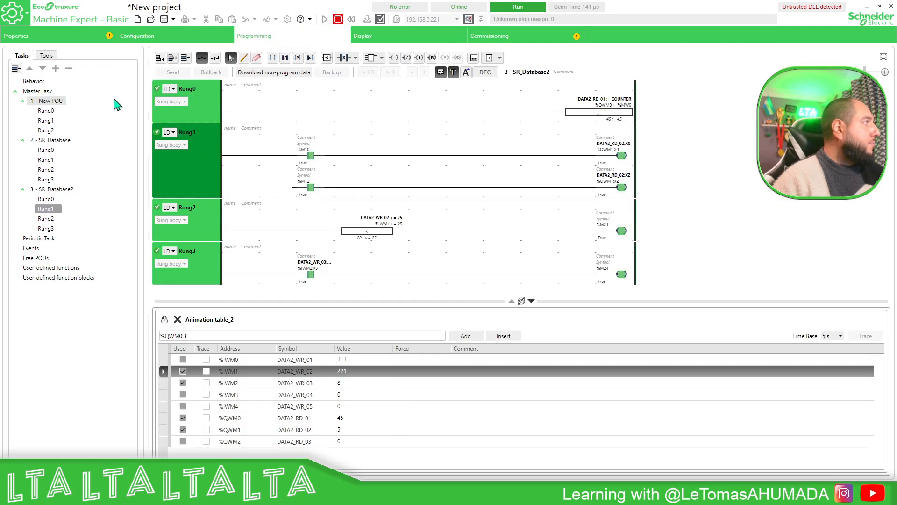
click(45, 56)
click(64, 191)
click(82, 200)
click(86, 190)
click(89, 200)
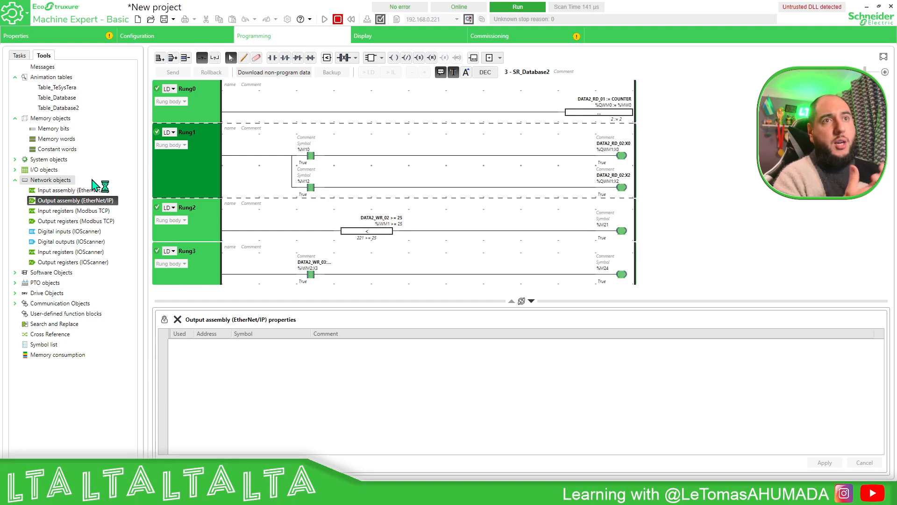
click(165, 36)
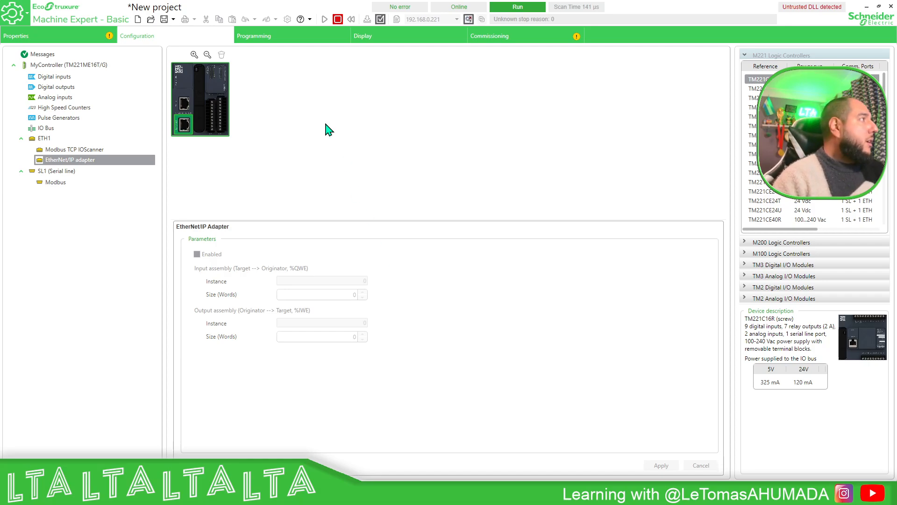
click(301, 36)
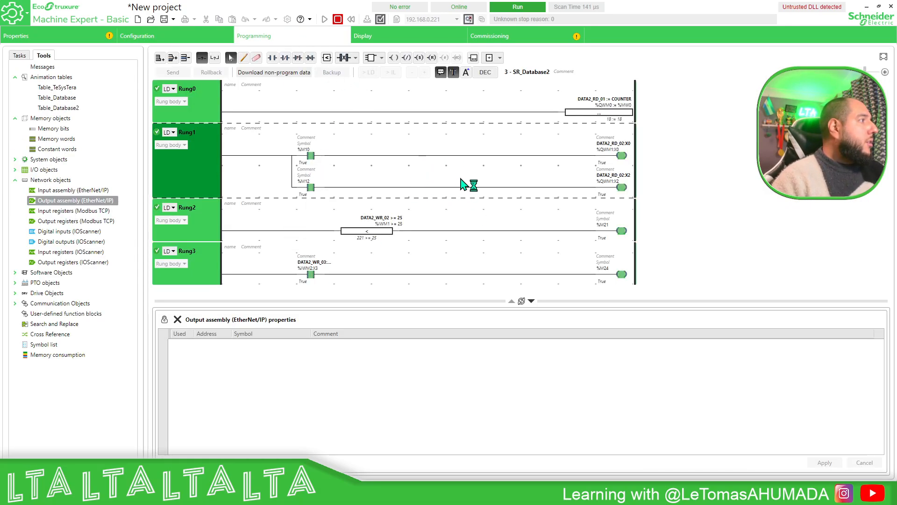